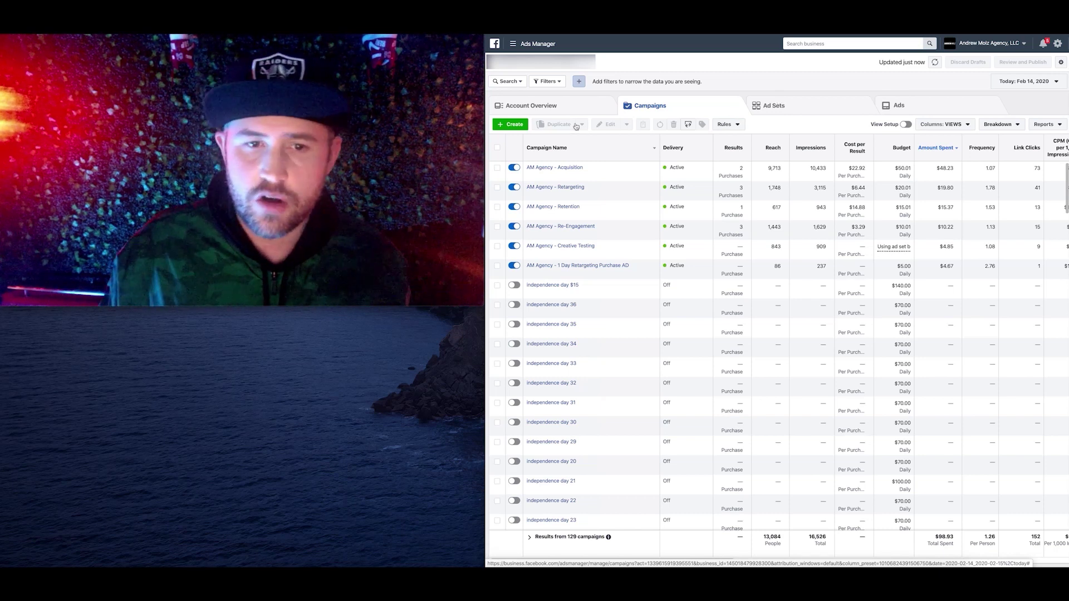
Shrink the movie recording window and widen the Ads Manager window to fill the freed space beside it
{"action": "left_click", "coordinate": [454, 286]}
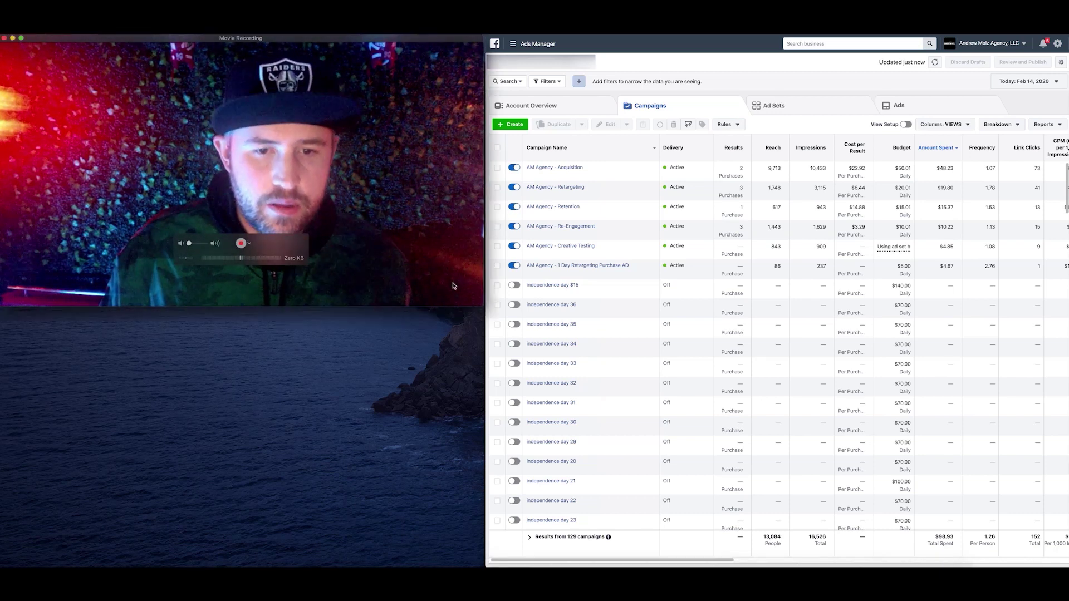
{"action": "left_click_drag", "start_coordinate": [482, 306], "coordinate": [381, 271]}
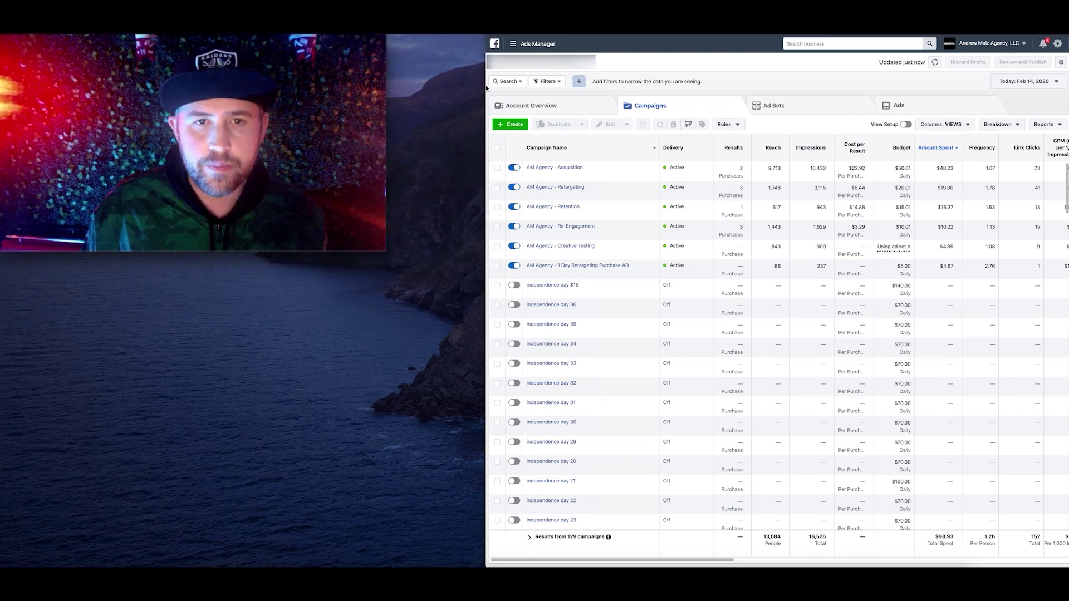
{"action": "left_click_drag", "start_coordinate": [486, 87], "coordinate": [388, 80]}
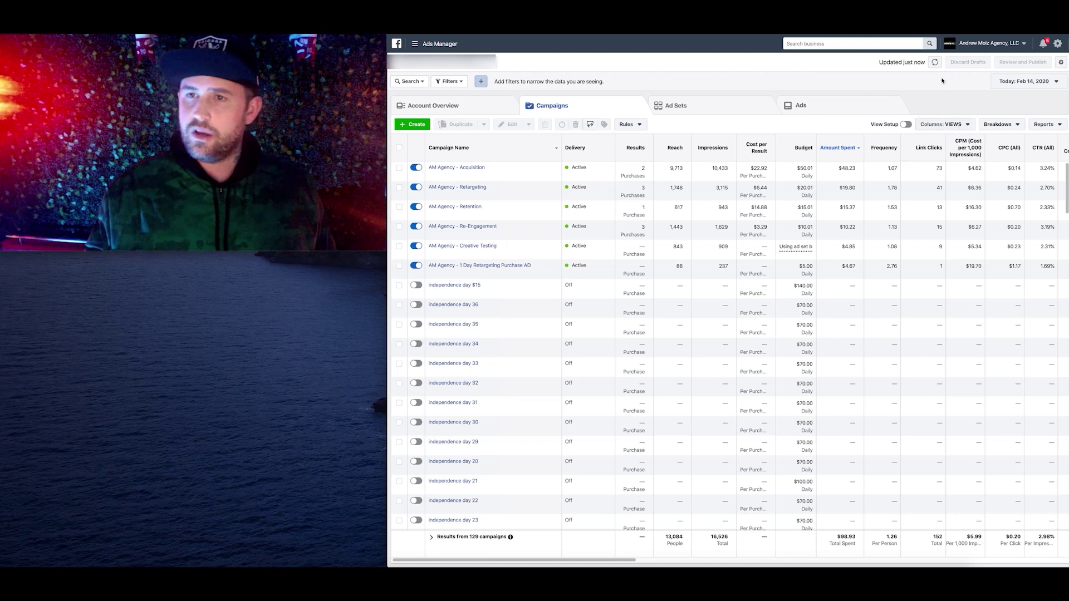
Refresh the campaign data for Feb 14, 2020
{"action": "left_click", "coordinate": [933, 63]}
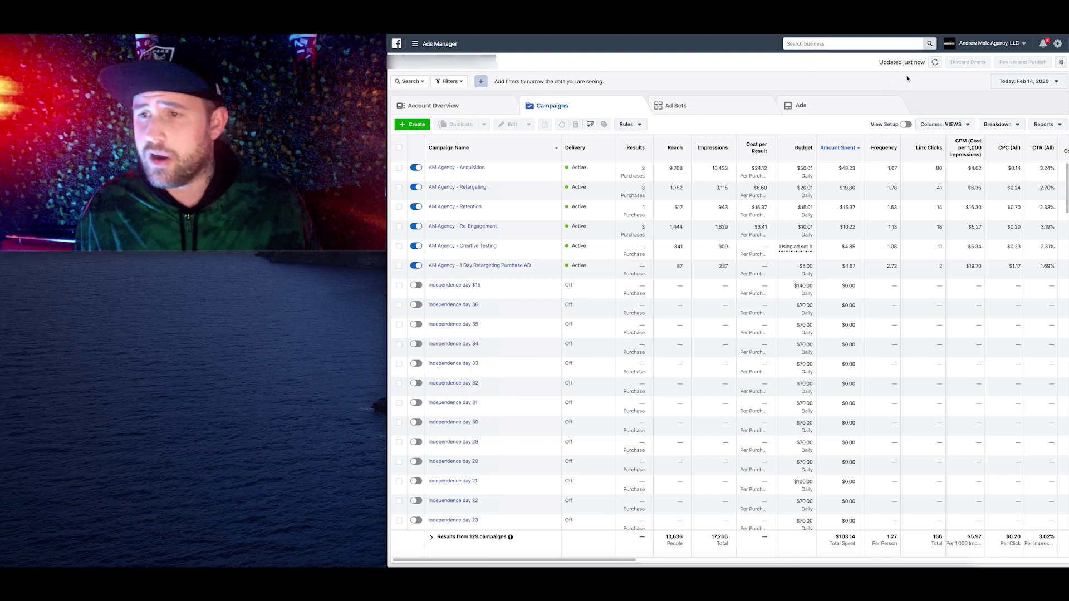
{"action": "left_click", "coordinate": [1002, 82]}
{"action": "left_click", "coordinate": [1002, 82]}
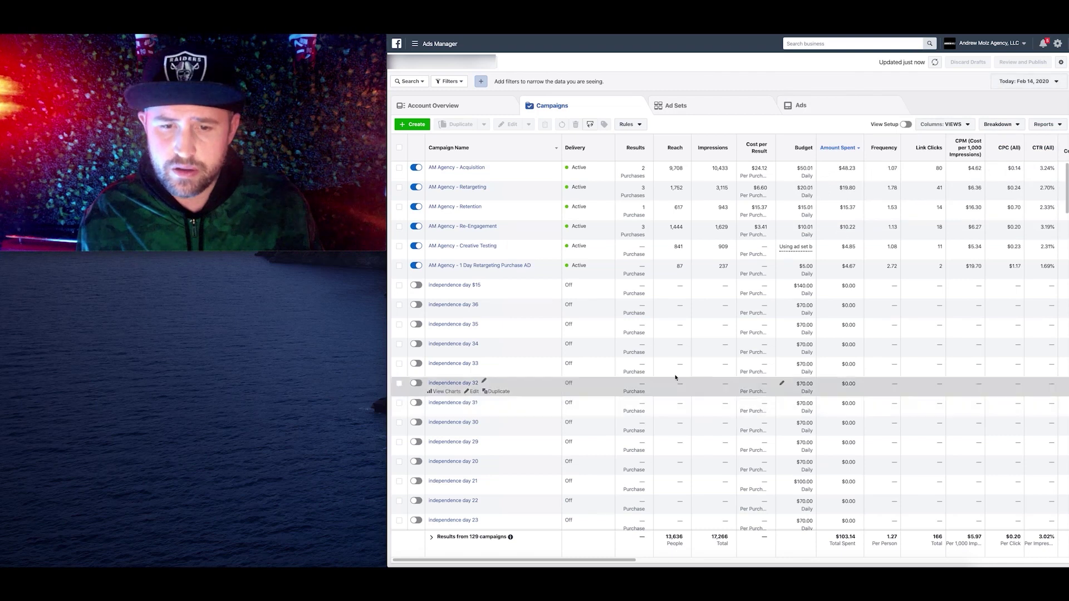
Narrow the Campaign Name column and widen the Ads Manager window so more metric columns through Website Purchase ROAS fit
{"action": "left_click_drag", "start_coordinate": [557, 140], "coordinate": [526, 140]}
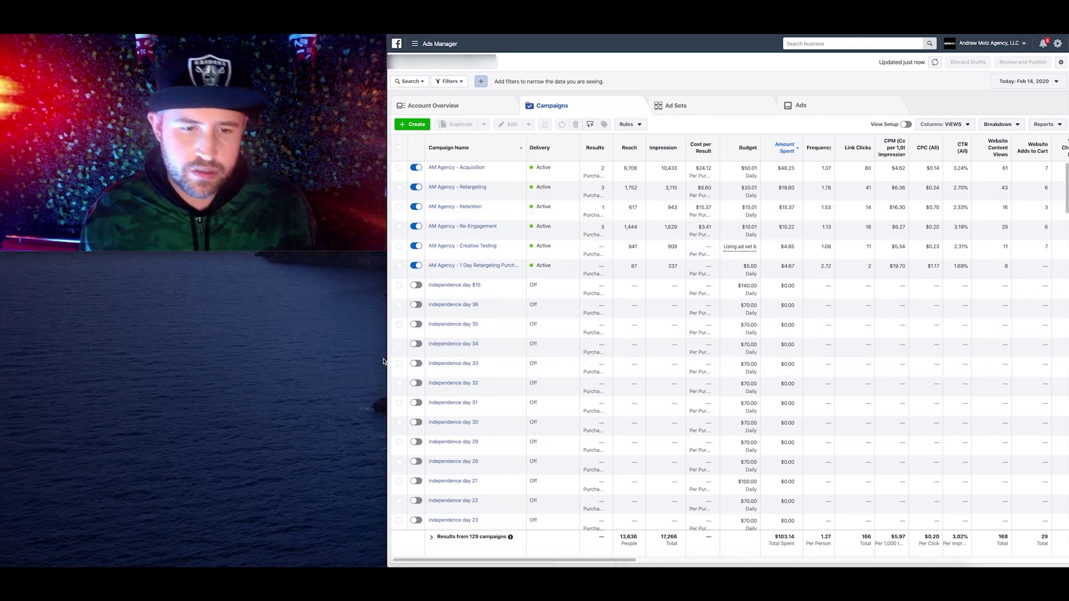
{"action": "left_click_drag", "start_coordinate": [368, 356], "coordinate": [298, 355]}
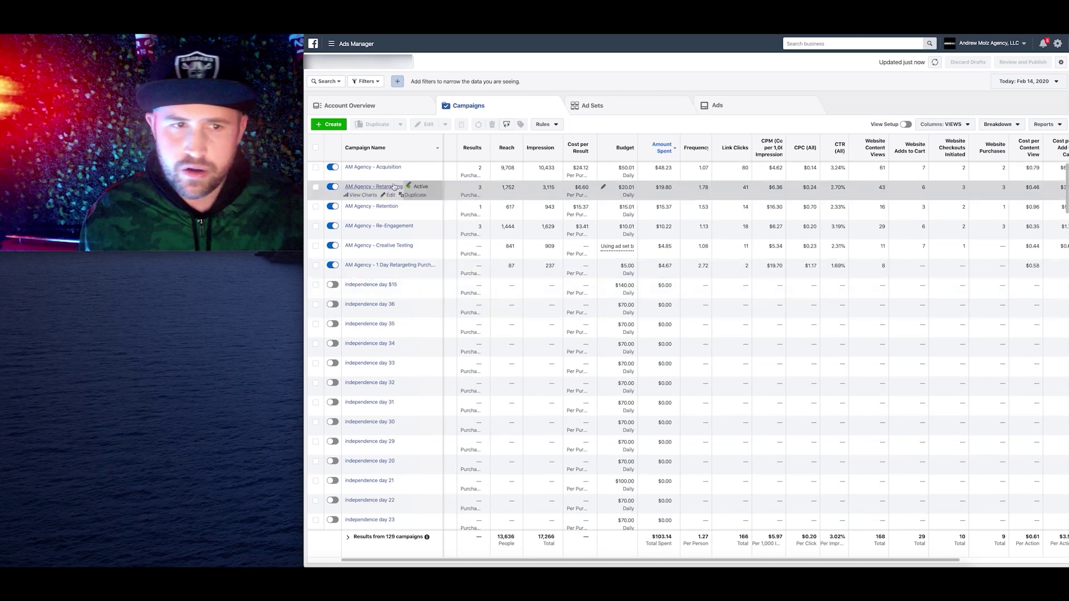
{"action": "left_click_drag", "start_coordinate": [440, 144], "coordinate": [425, 144]}
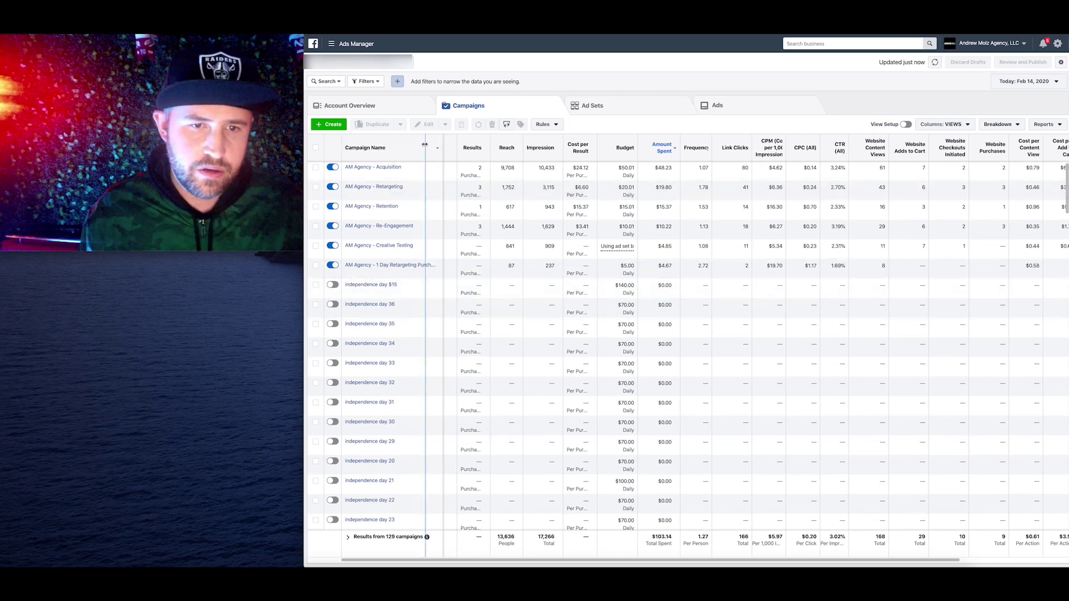
{"action": "scroll", "coordinate": [625, 298], "scroll_direction": "right", "scroll_amount": 5}
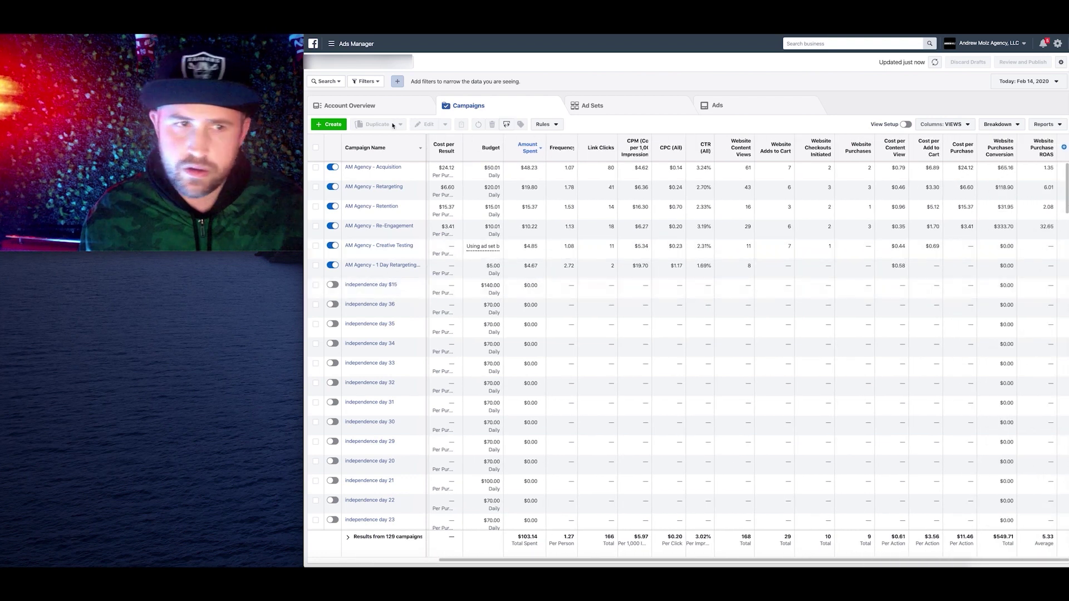
{"action": "left_click_drag", "start_coordinate": [302, 207], "coordinate": [255, 207]}
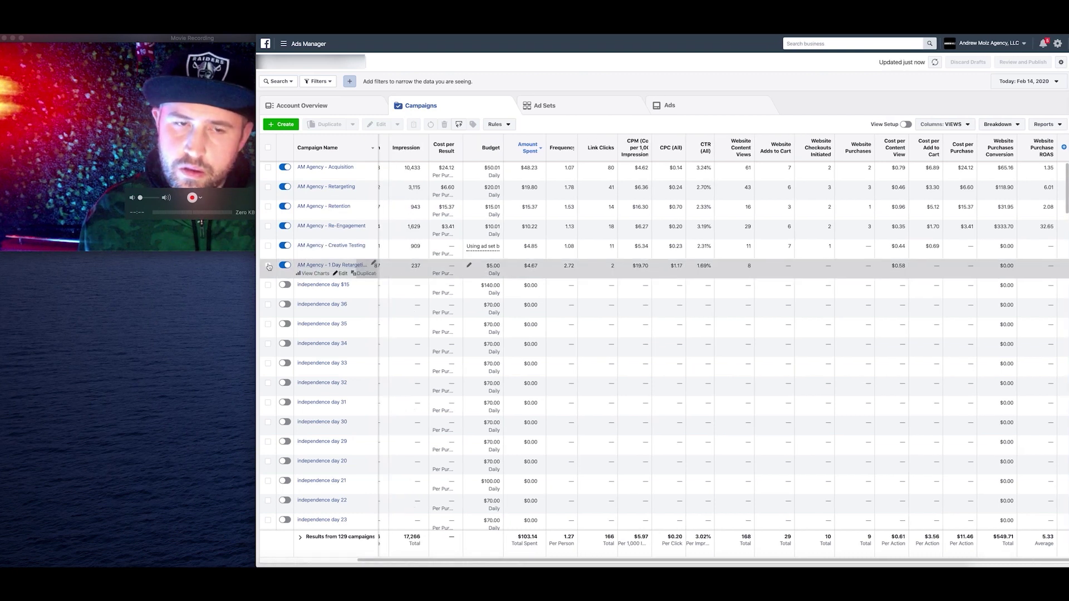
{"action": "left_click_drag", "start_coordinate": [256, 225], "coordinate": [207, 225]}
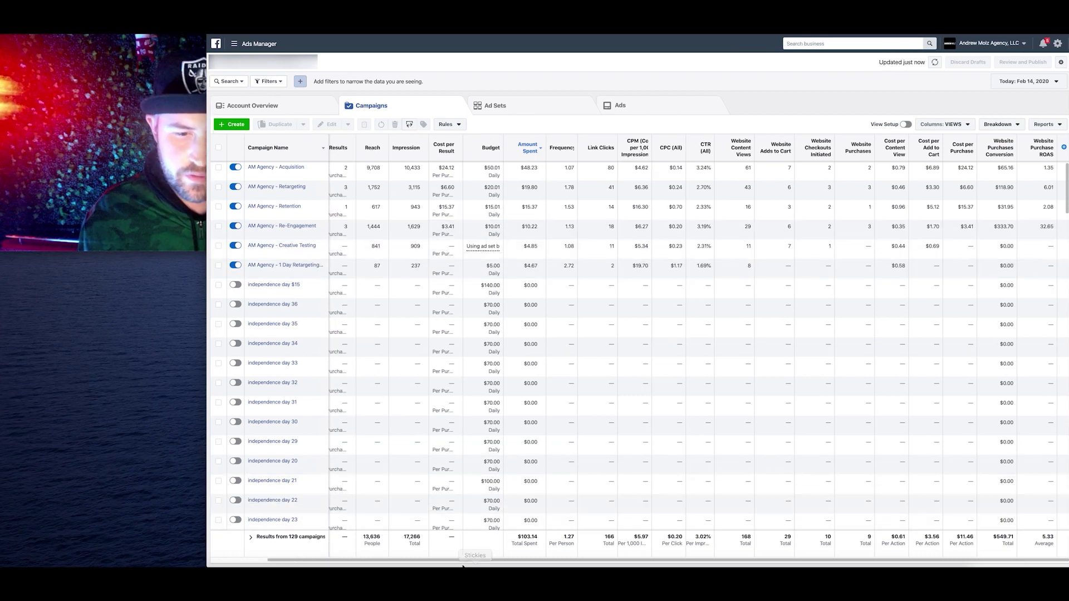
Shrink the movie recording window to the width of the free desktop strip and place it beside the campaign table
{"action": "left_click", "coordinate": [109, 183]}
{"action": "left_click_drag", "start_coordinate": [382, 252], "coordinate": [232, 178]}
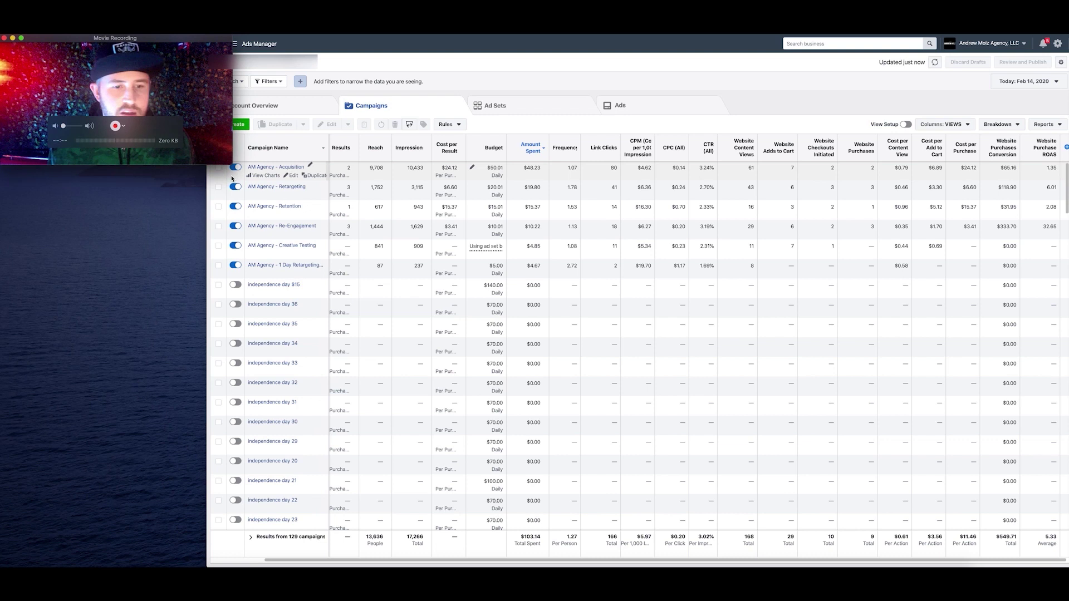
{"action": "left_click_drag", "start_coordinate": [134, 43], "coordinate": [134, 385]}
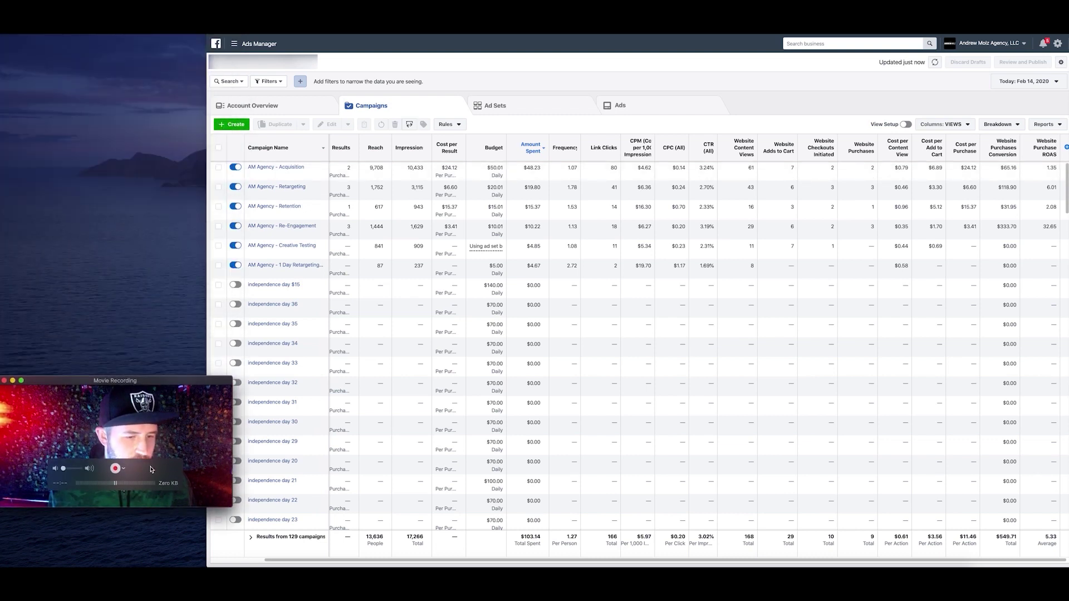
{"action": "left_click_drag", "start_coordinate": [232, 506], "coordinate": [205, 495]}
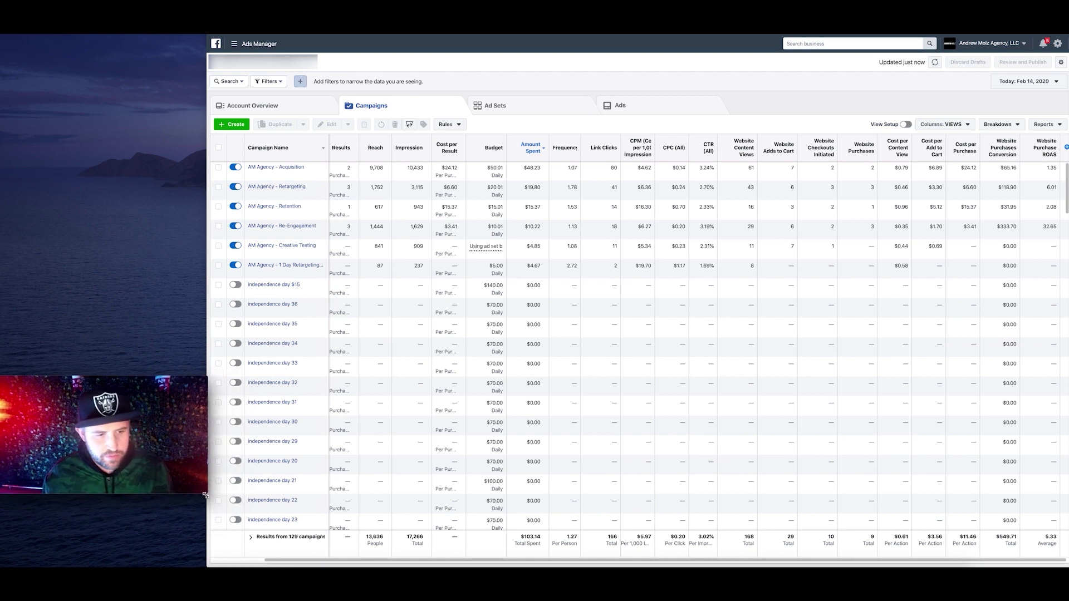
{"action": "left_click_drag", "start_coordinate": [153, 381], "coordinate": [153, 166]}
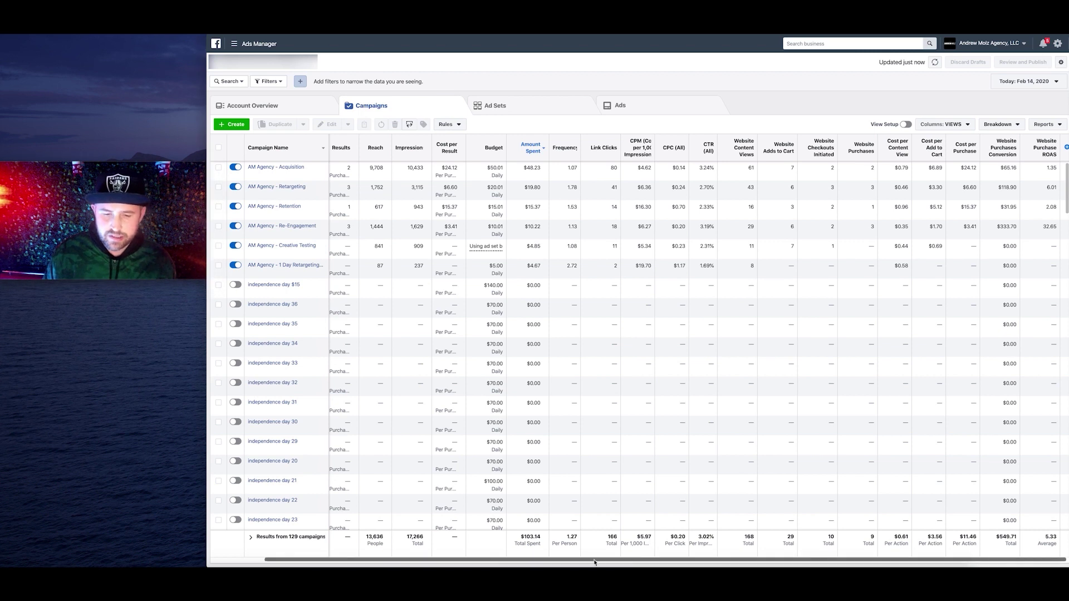
Look across today's campaign metrics, and set the reporting date to Jan 29, 2020
{"action": "left_click_drag", "start_coordinate": [594, 562], "coordinate": [559, 562]}
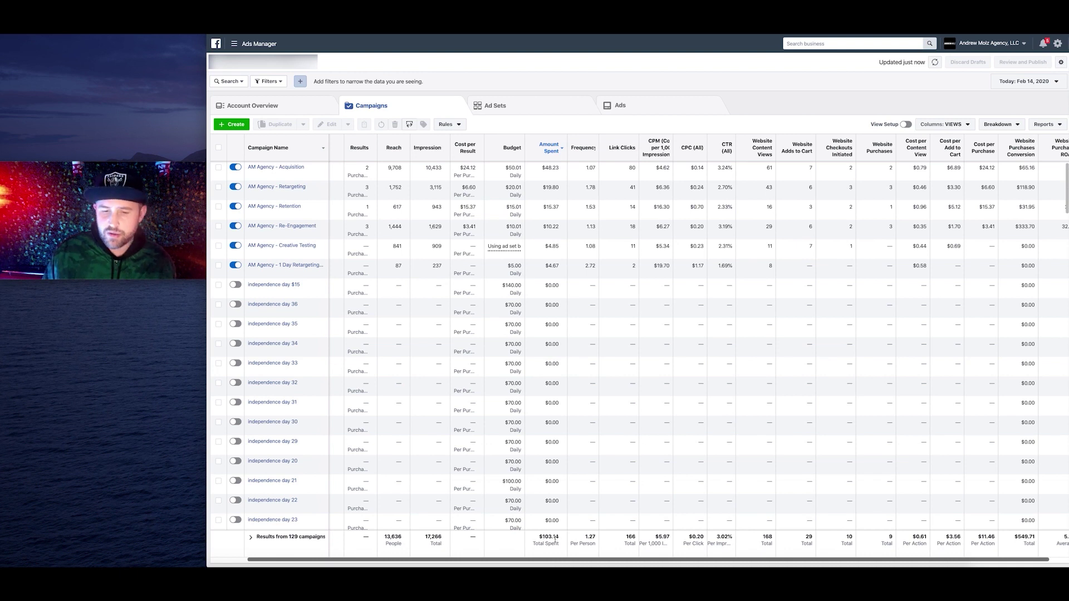
{"action": "left_click_drag", "start_coordinate": [603, 564], "coordinate": [685, 564]}
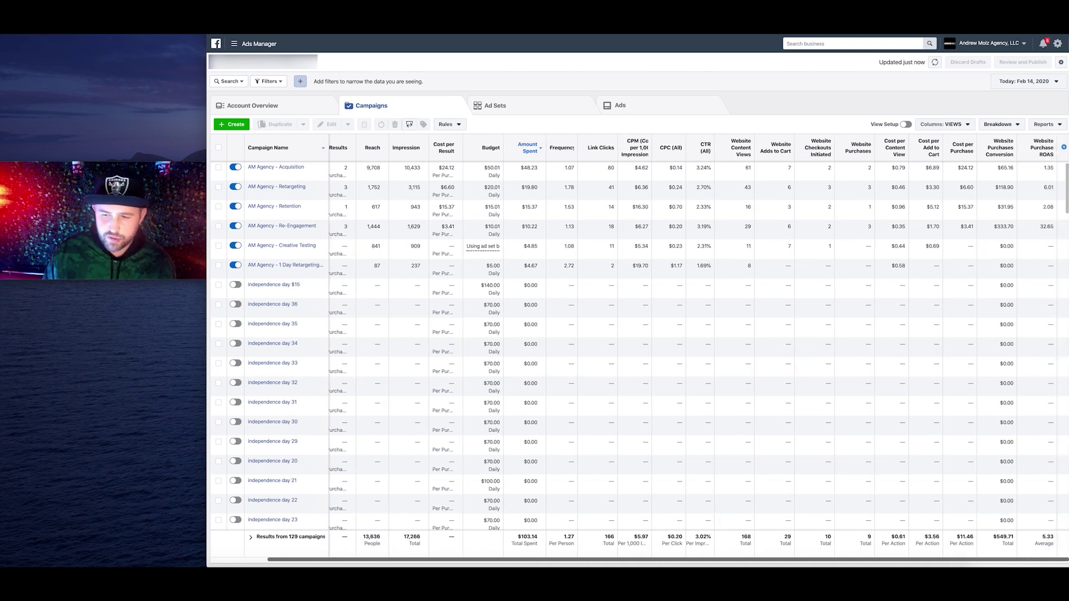
{"action": "left_click_drag", "start_coordinate": [1029, 562], "coordinate": [974, 563]}
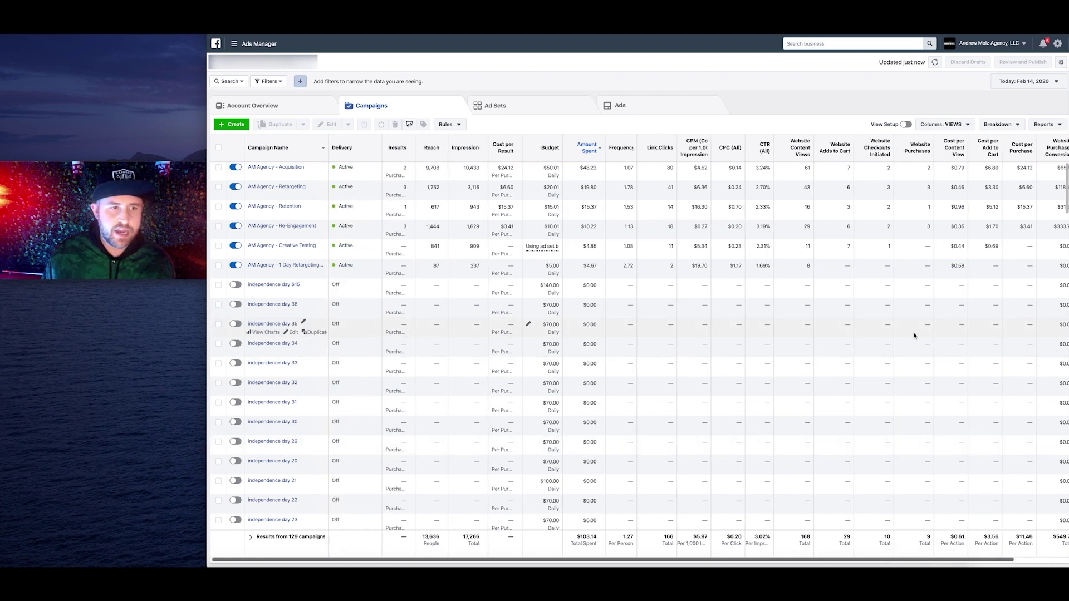
{"action": "left_click", "coordinate": [1030, 82]}
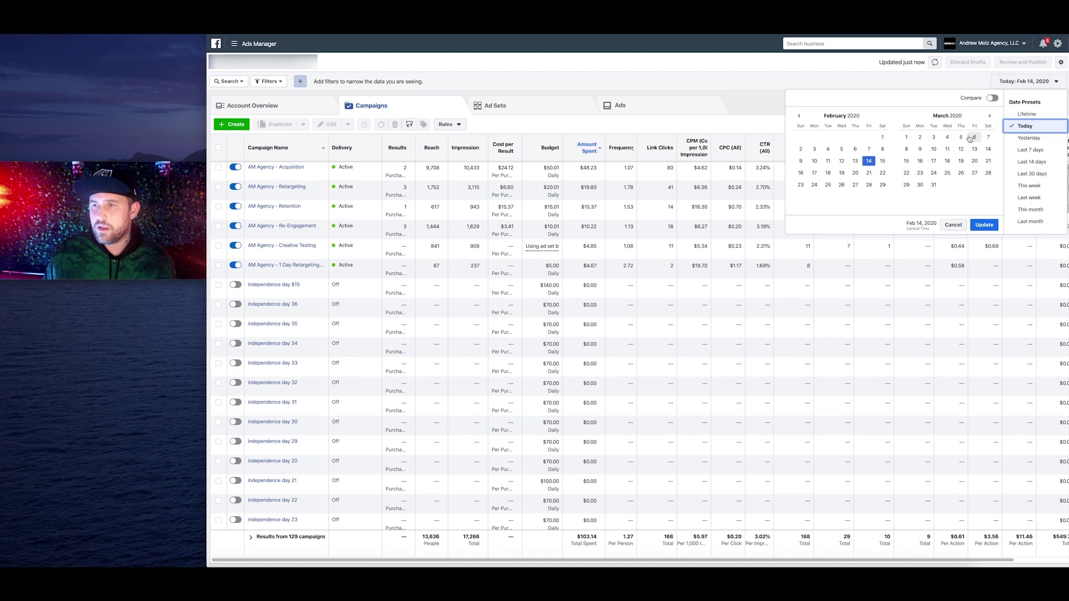
{"action": "left_click", "coordinate": [799, 116]}
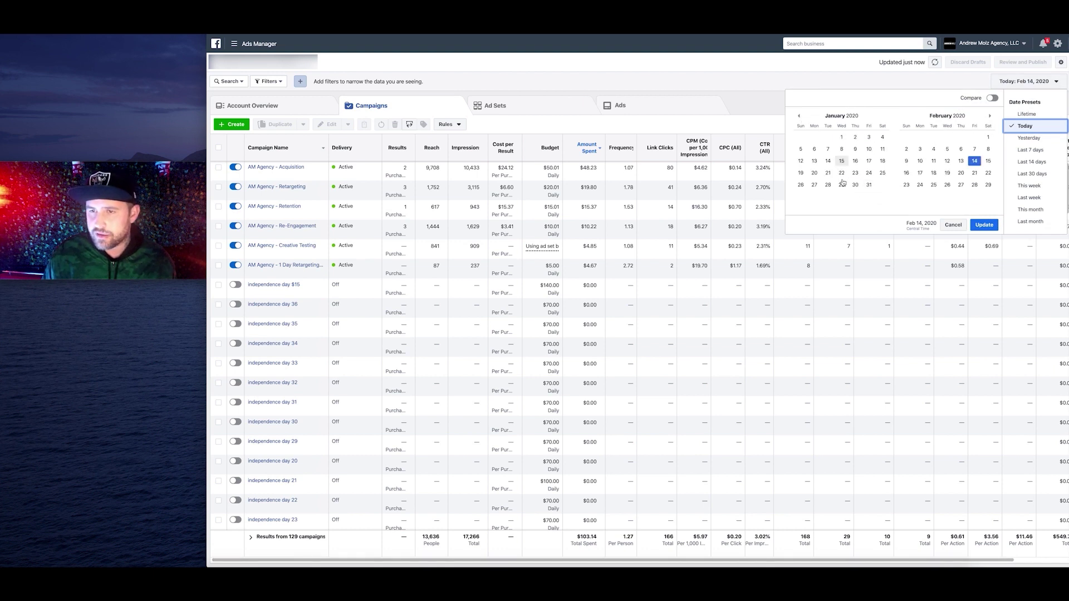
{"action": "left_click", "coordinate": [842, 185]}
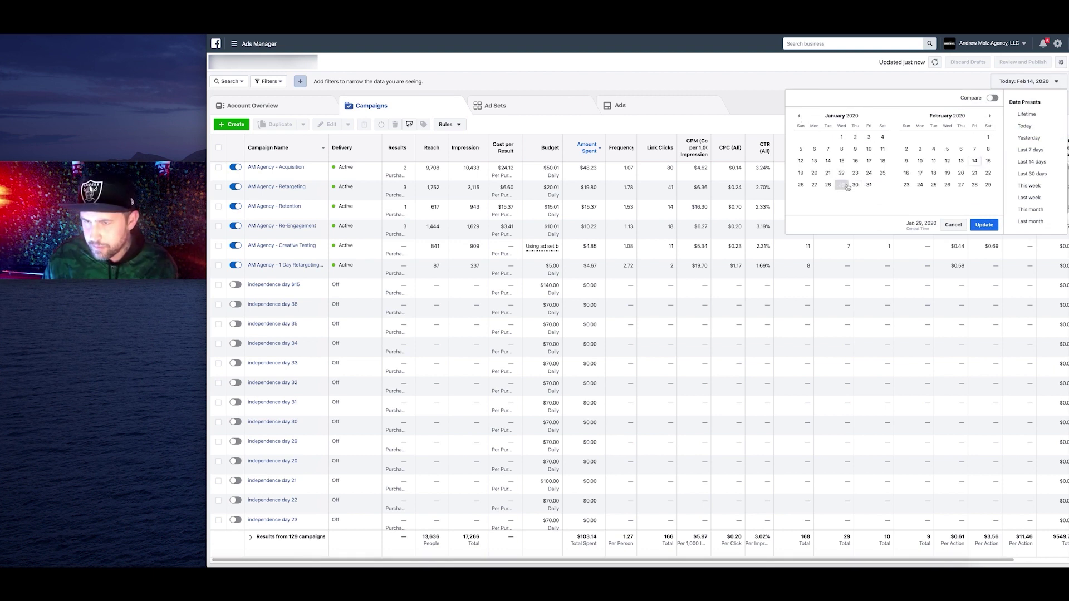
{"action": "left_click", "coordinate": [984, 225]}
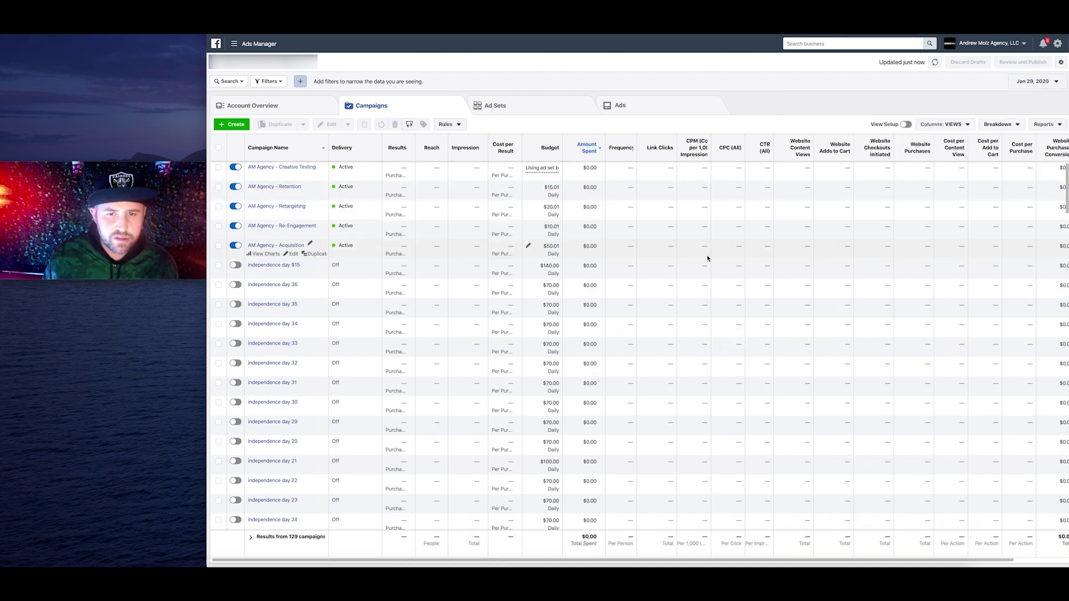
Set the reporting date to Jan 30, 2020 to view that day's campaign results
{"action": "left_click", "coordinate": [1035, 81]}
{"action": "left_click", "coordinate": [855, 185]}
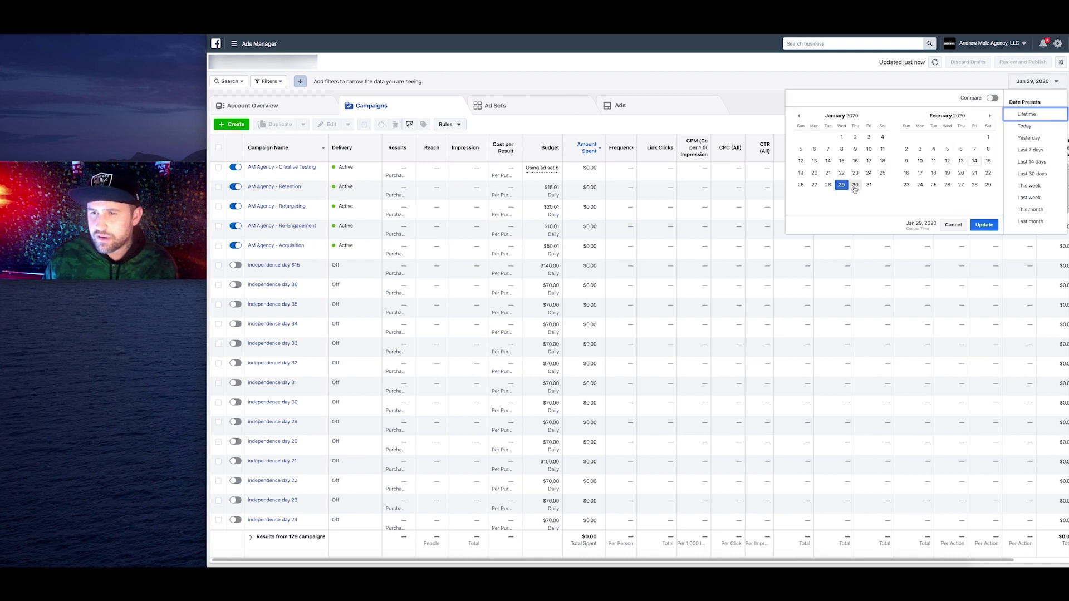
{"action": "left_click", "coordinate": [980, 225]}
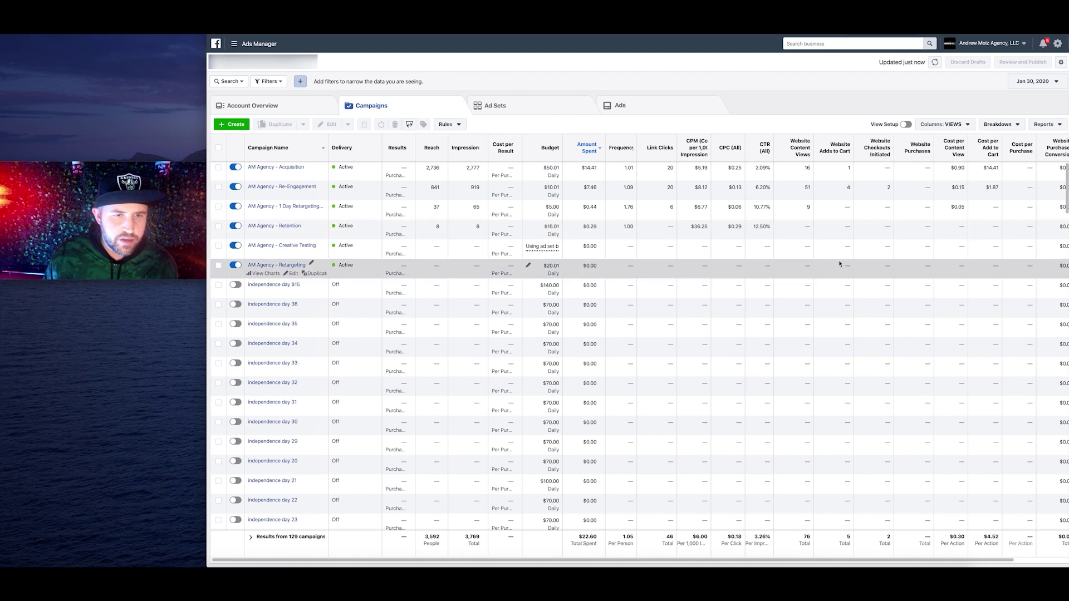
Set the reporting range to Sep 1, 2019 – Dec 31, 2019 to check for earlier campaign spending
{"action": "left_click", "coordinate": [1015, 87]}
{"action": "left_click", "coordinate": [800, 117]}
{"action": "left_click", "coordinate": [799, 116]}
{"action": "left_click", "coordinate": [799, 117]}
{"action": "left_click", "coordinate": [799, 116]}
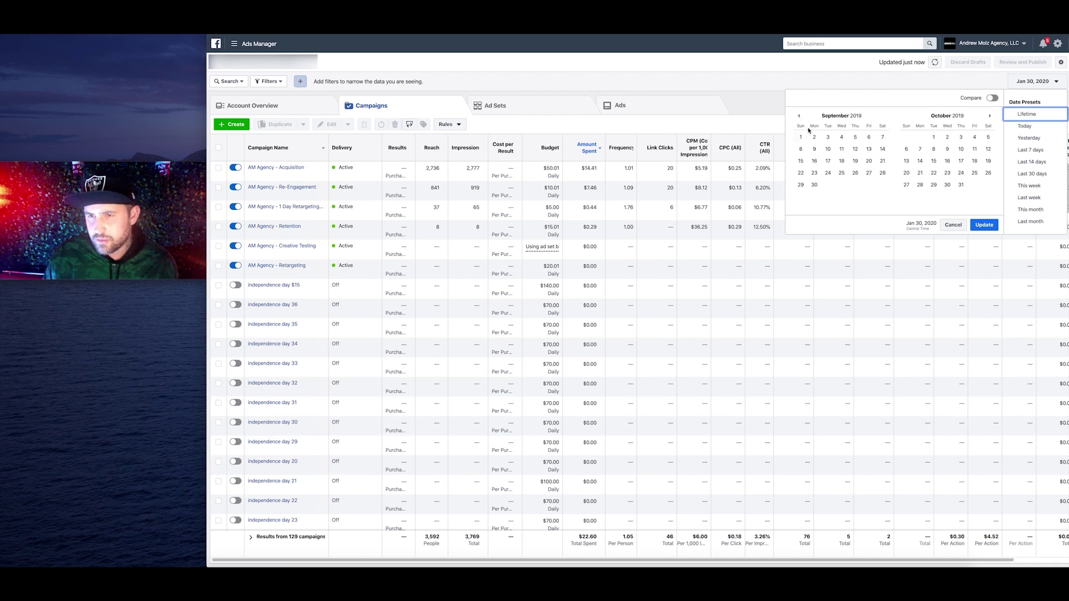
{"action": "left_click", "coordinate": [802, 137]}
{"action": "left_click", "coordinate": [989, 116]}
{"action": "left_click", "coordinate": [990, 116]}
{"action": "left_click", "coordinate": [933, 185]}
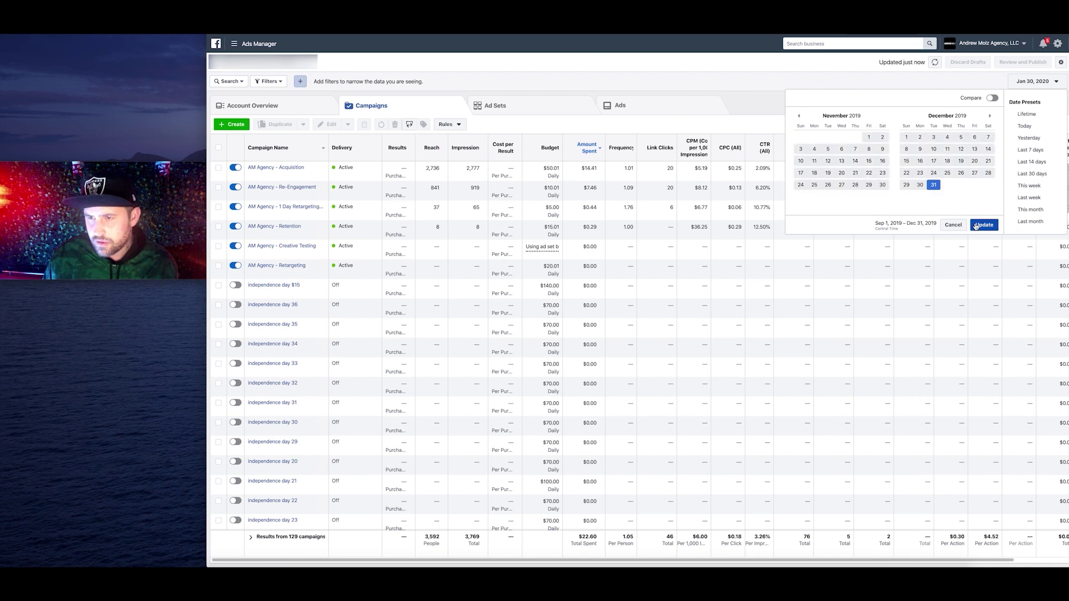
{"action": "left_click", "coordinate": [983, 225]}
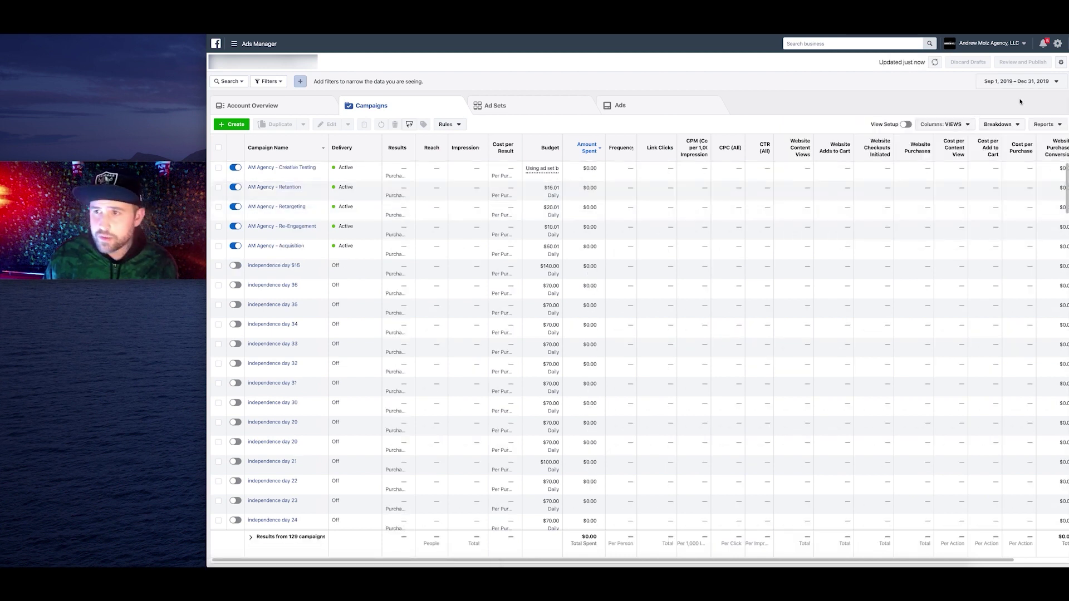
Return the reporting date to Jan 30, 2020 and examine the campaign metrics through the purchase conversion and ROAS columns
{"action": "left_click", "coordinate": [1008, 86]}
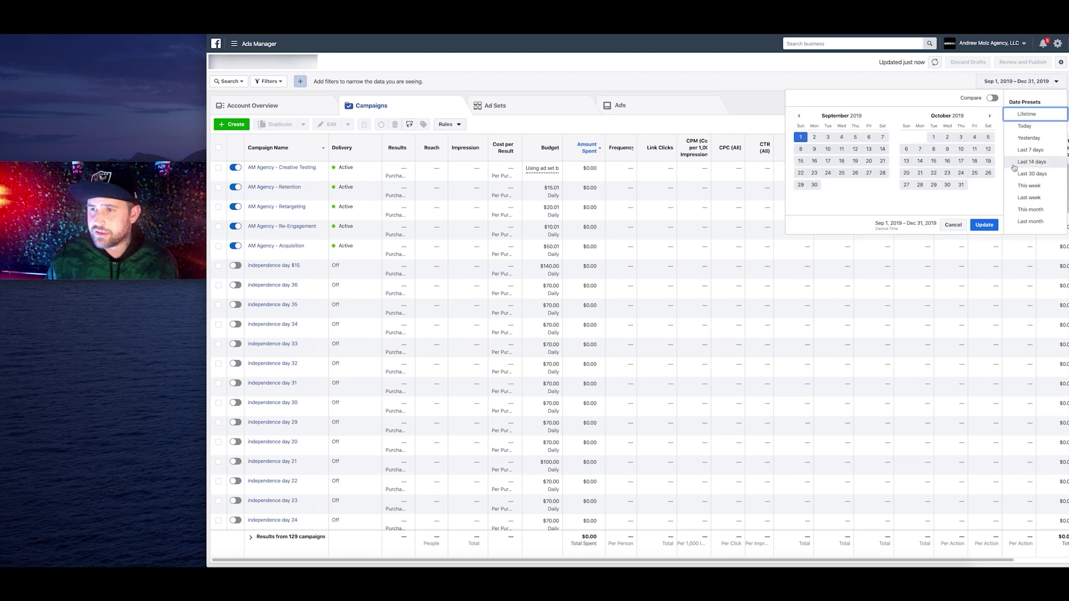
{"action": "left_click", "coordinate": [991, 117]}
{"action": "left_click", "coordinate": [991, 117]}
{"action": "left_click", "coordinate": [991, 117]}
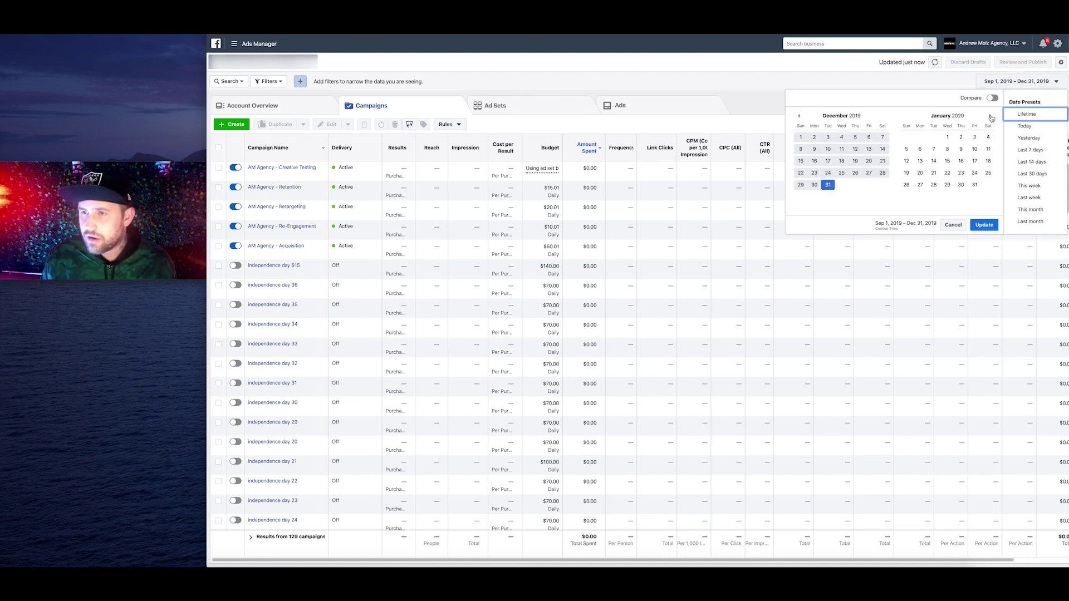
{"action": "left_click", "coordinate": [961, 185]}
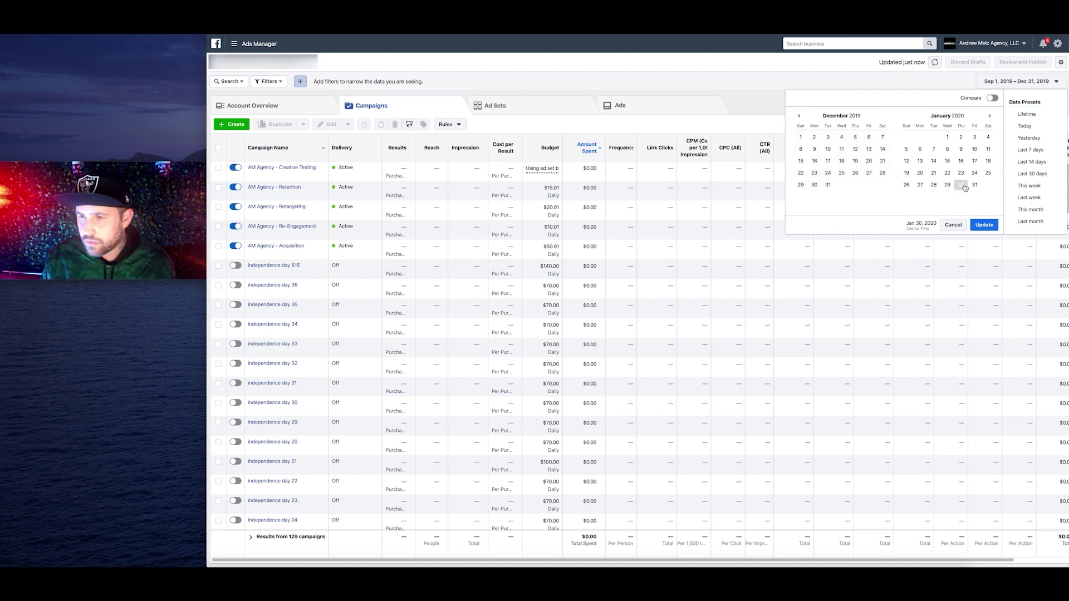
{"action": "left_click", "coordinate": [981, 226]}
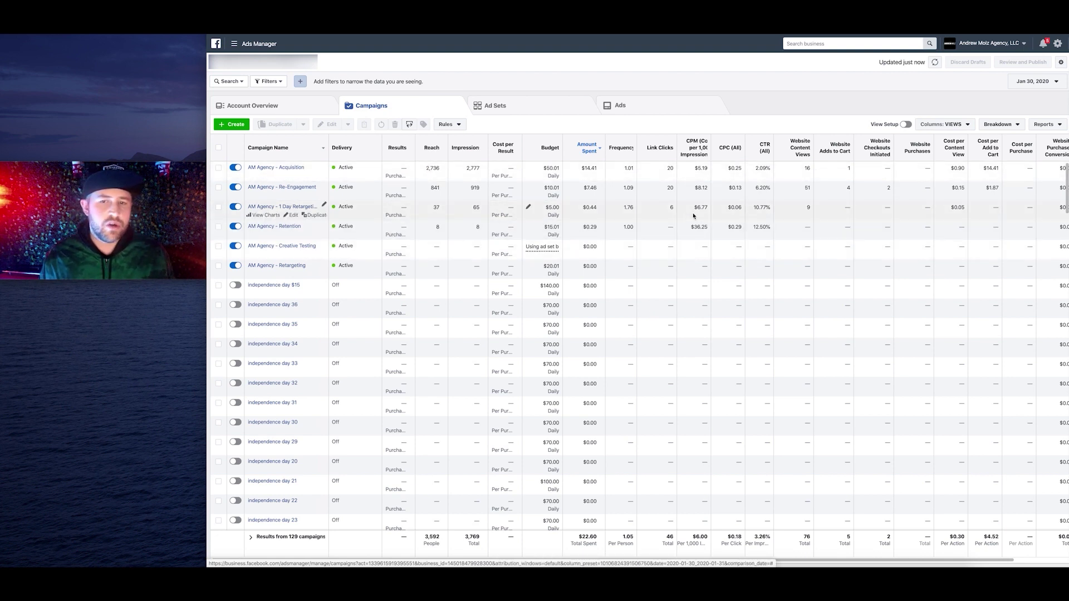
{"action": "scroll", "coordinate": [693, 216], "scroll_direction": "right", "scroll_amount": 3}
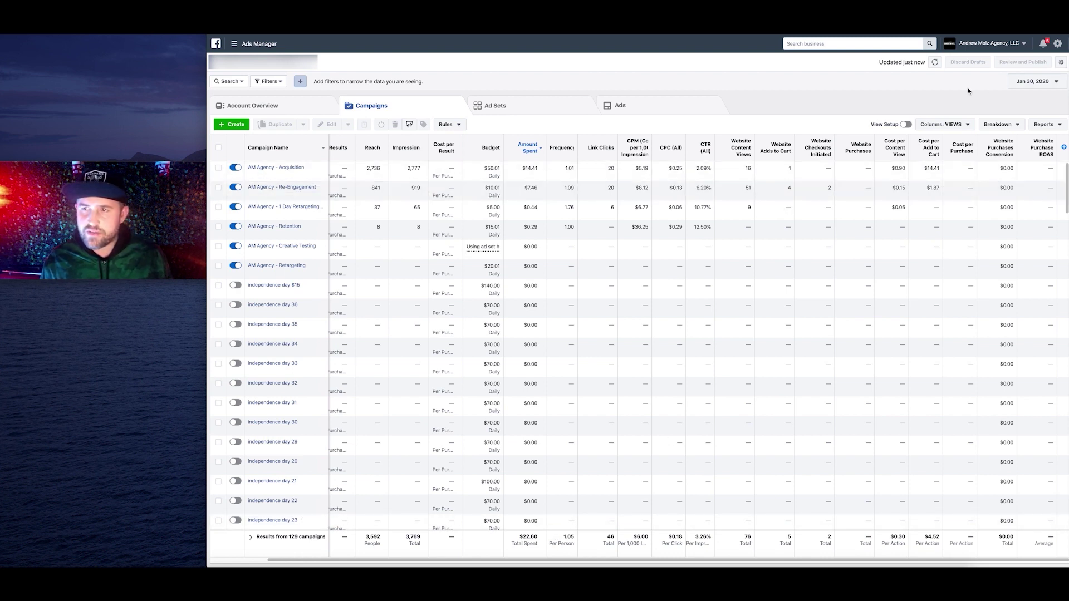
Set the reporting date to Jan 31, 2020 and examine that day's metrics for the active campaigns
{"action": "left_click", "coordinate": [1020, 87]}
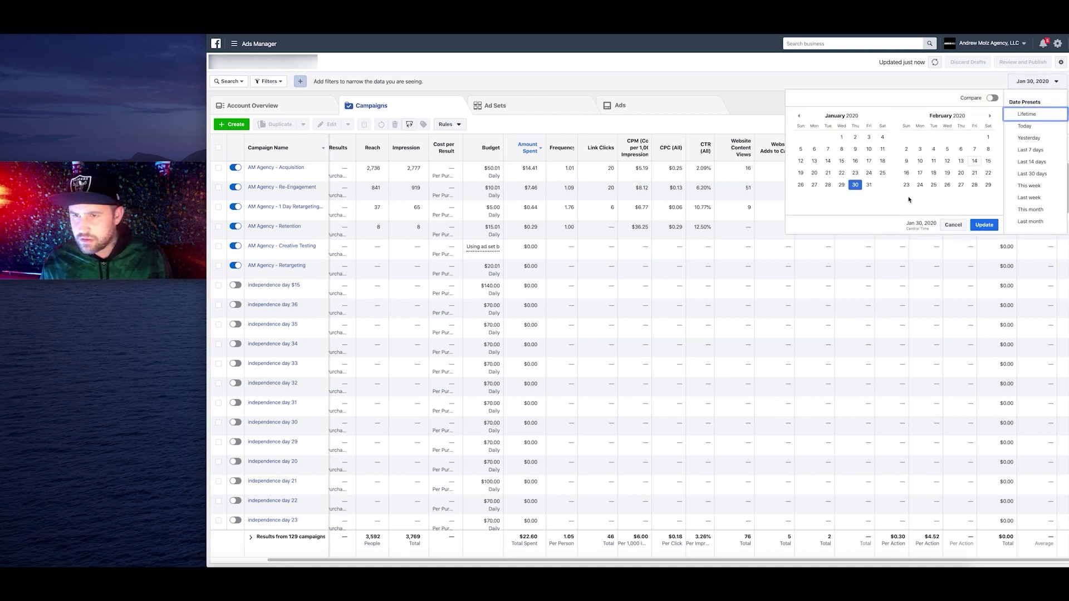
{"action": "left_click", "coordinate": [984, 225]}
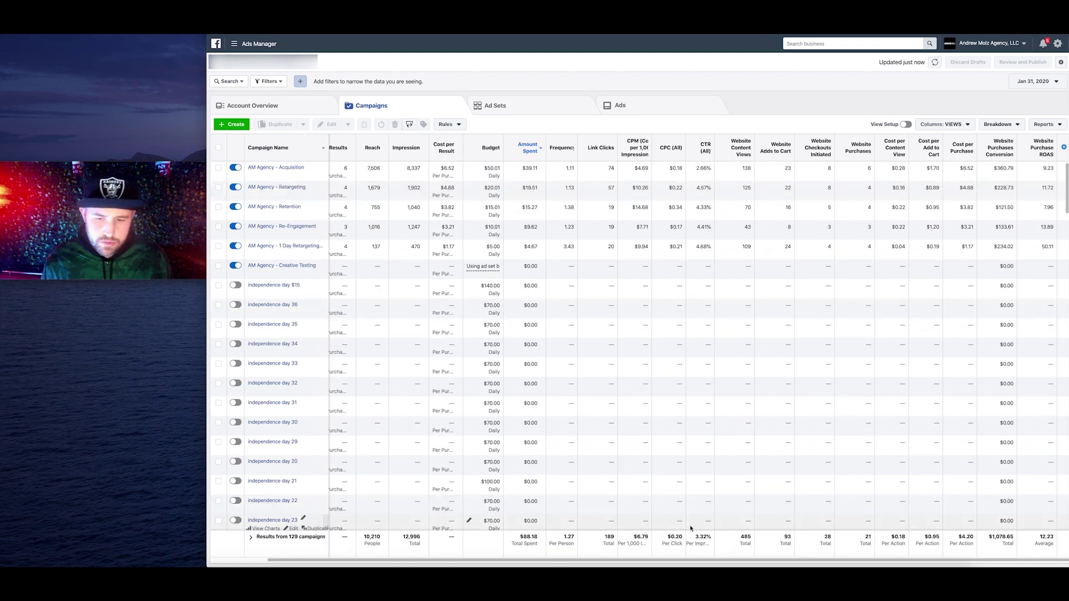
{"action": "left_click_drag", "start_coordinate": [684, 563], "coordinate": [546, 561]}
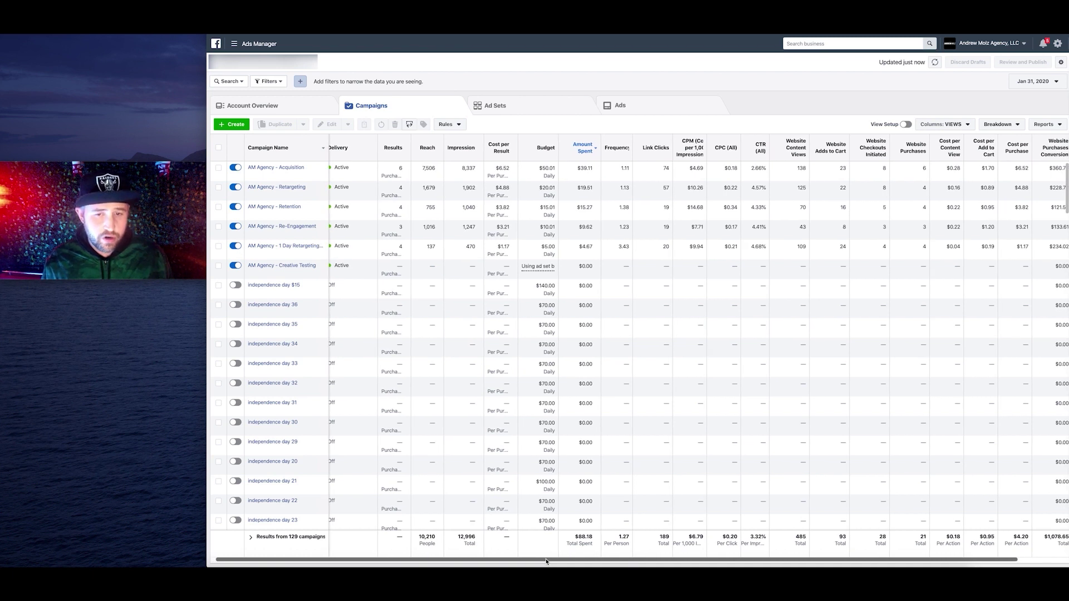
Set the reporting date to Feb 1, 2020 and examine the active campaigns' metrics from results through purchase ROAS
{"action": "left_click_drag", "start_coordinate": [547, 561], "coordinate": [603, 559]}
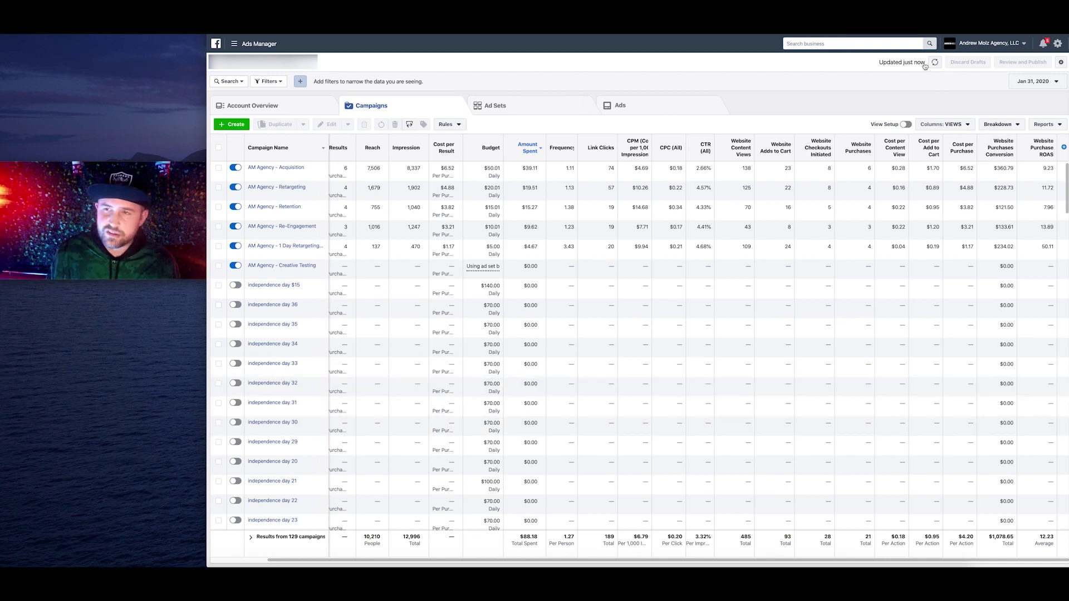
{"action": "left_click", "coordinate": [1026, 81]}
{"action": "left_click", "coordinate": [988, 137]}
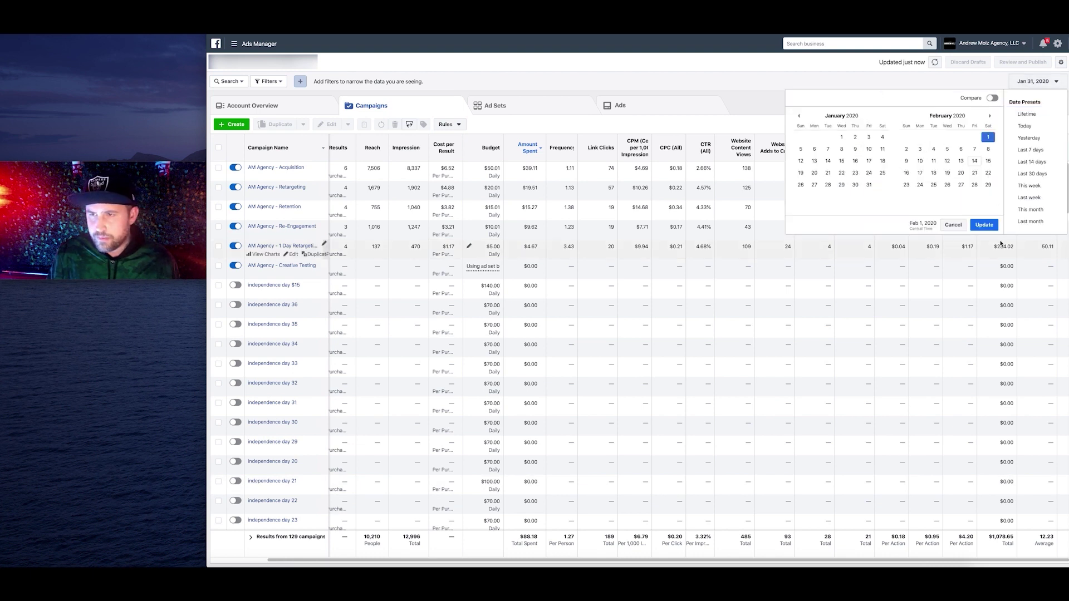
{"action": "left_click", "coordinate": [984, 227]}
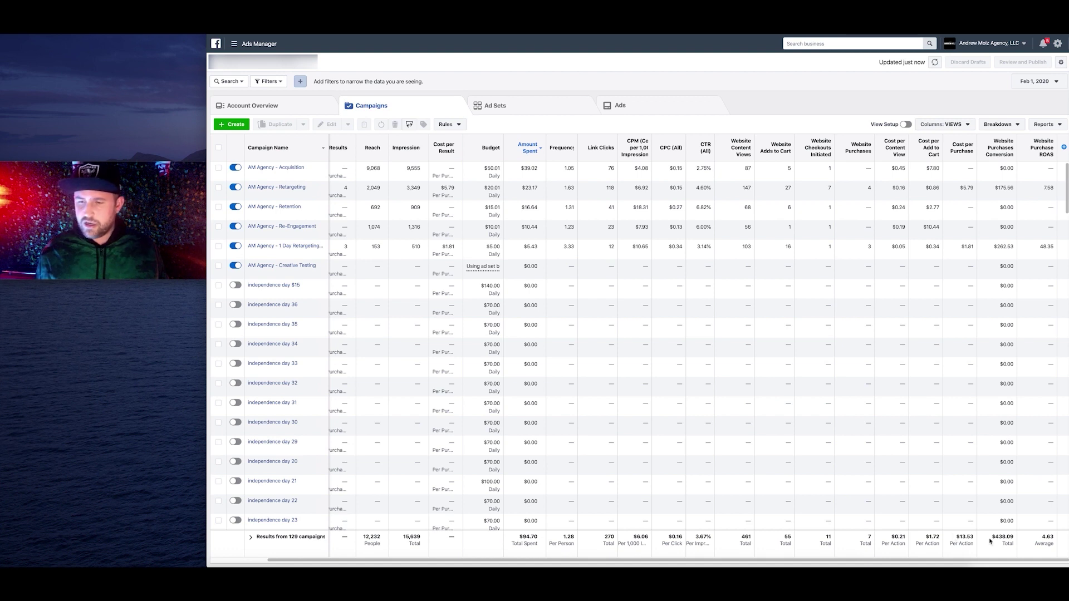
{"action": "left_click_drag", "start_coordinate": [740, 561], "coordinate": [667, 563]}
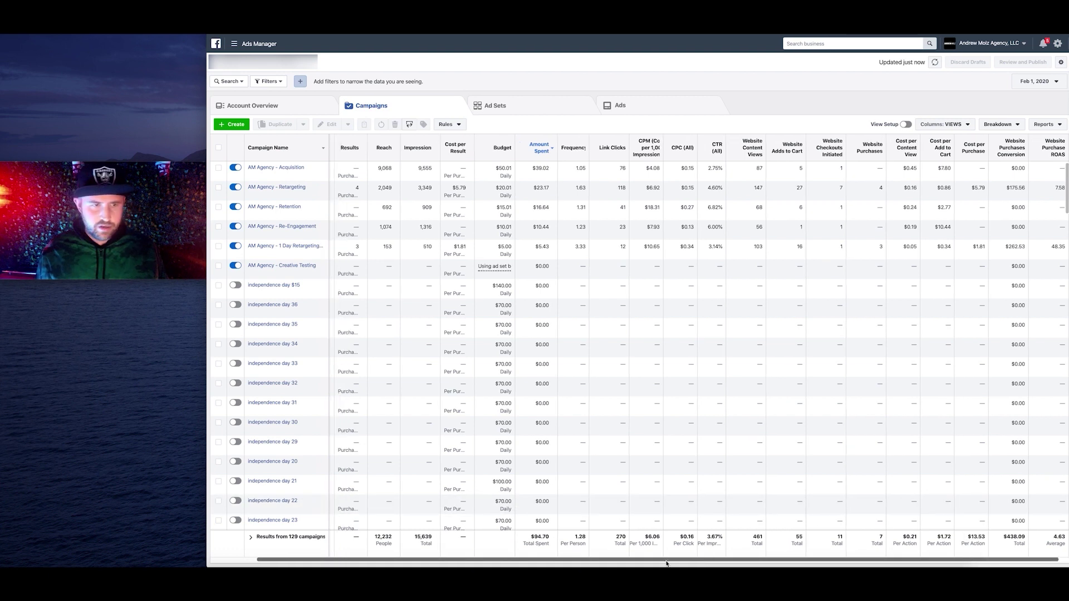
{"action": "scroll", "coordinate": [671, 561], "scroll_direction": "left", "scroll_amount": 3}
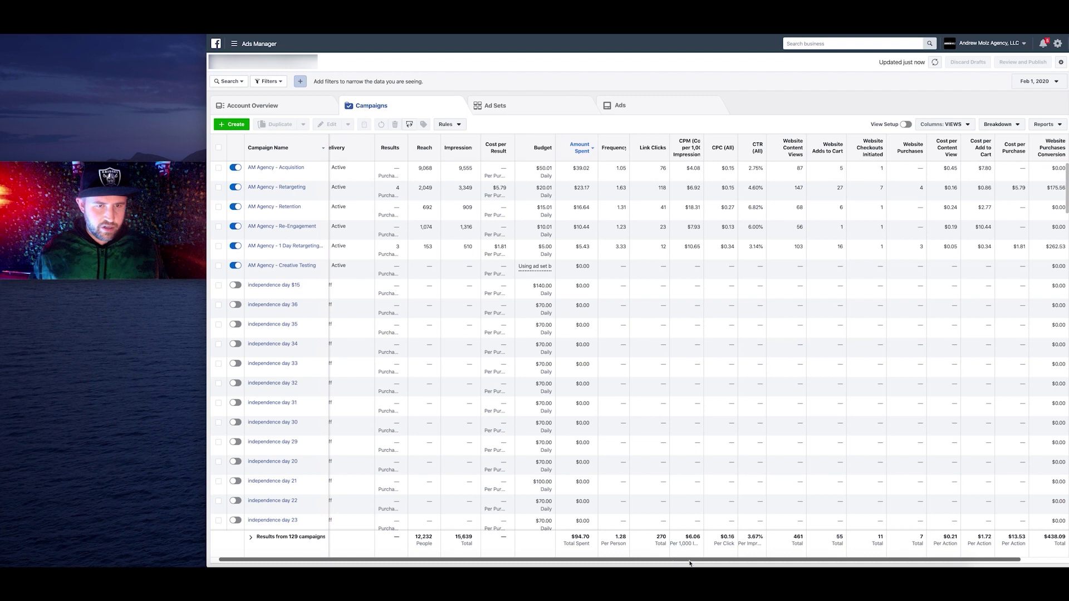
{"action": "scroll", "coordinate": [919, 223], "scroll_direction": "right", "scroll_amount": 2}
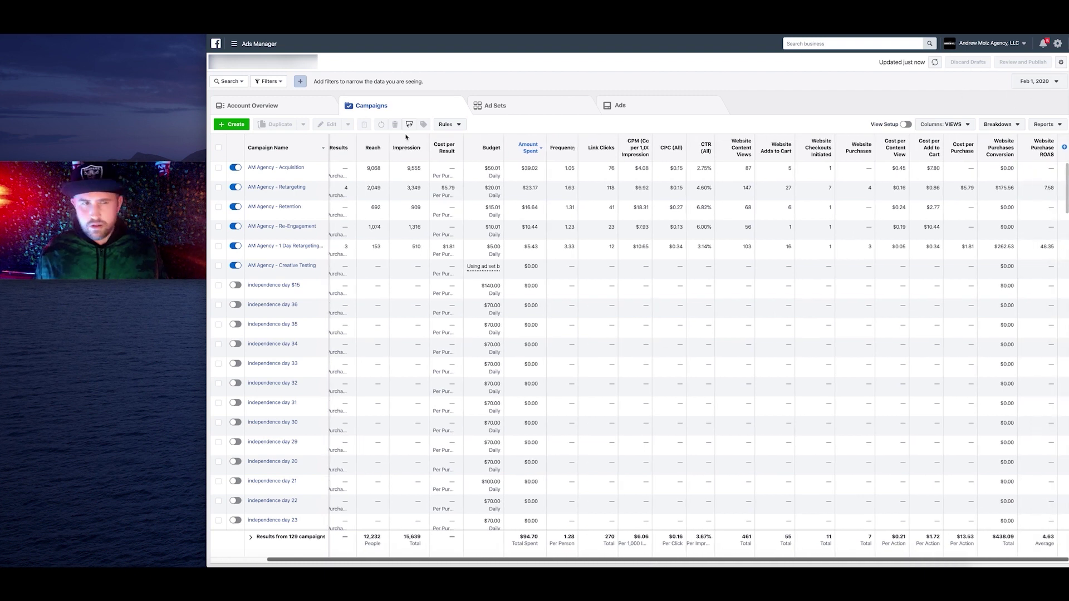
Set the reporting date to Feb 2, 2020 and examine the campaign totals through the purchase conversion and ROAS columns
{"action": "left_click", "coordinate": [1035, 82]}
{"action": "left_click", "coordinate": [800, 149]}
{"action": "left_click", "coordinate": [983, 226]}
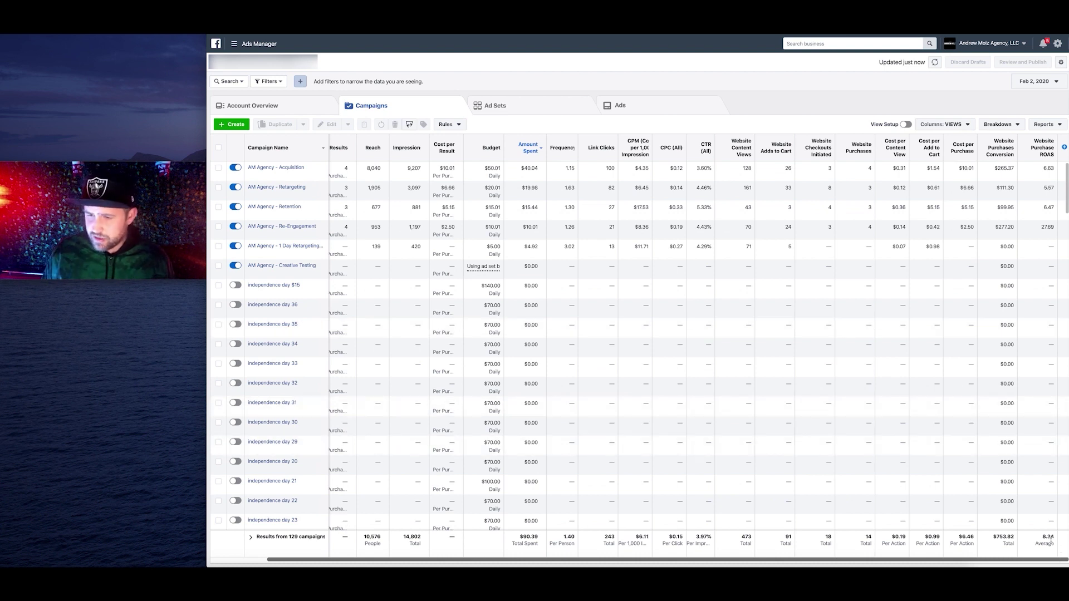
{"action": "left_click_drag", "start_coordinate": [947, 561], "coordinate": [1001, 557]}
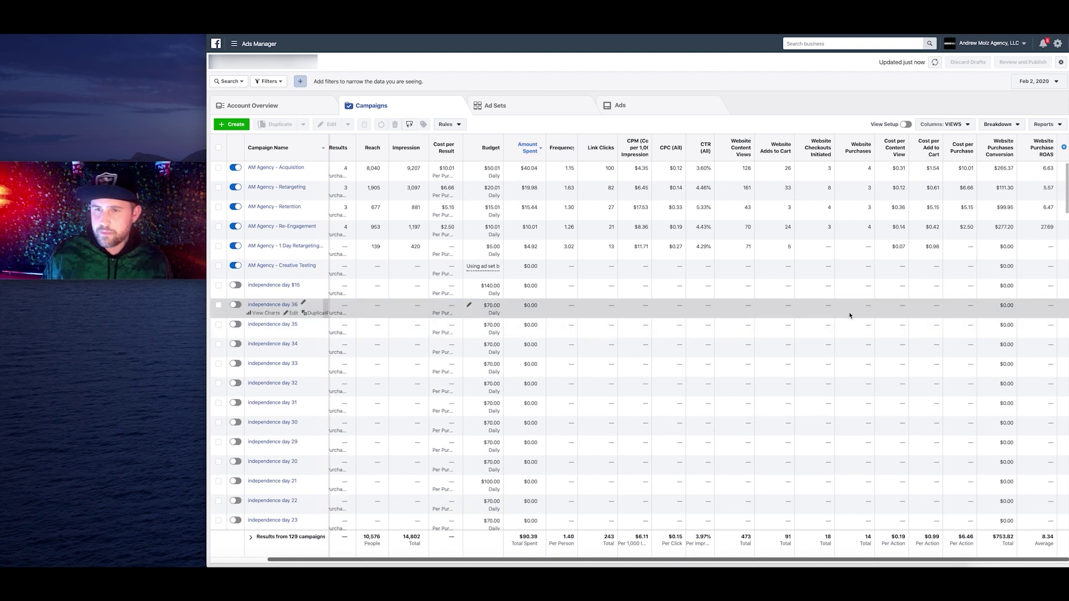
Set the reporting date to Feb 3, 2020 and examine the campaign metrics from delivery through purchase conversion value and ROAS
{"action": "left_click", "coordinate": [1033, 81]}
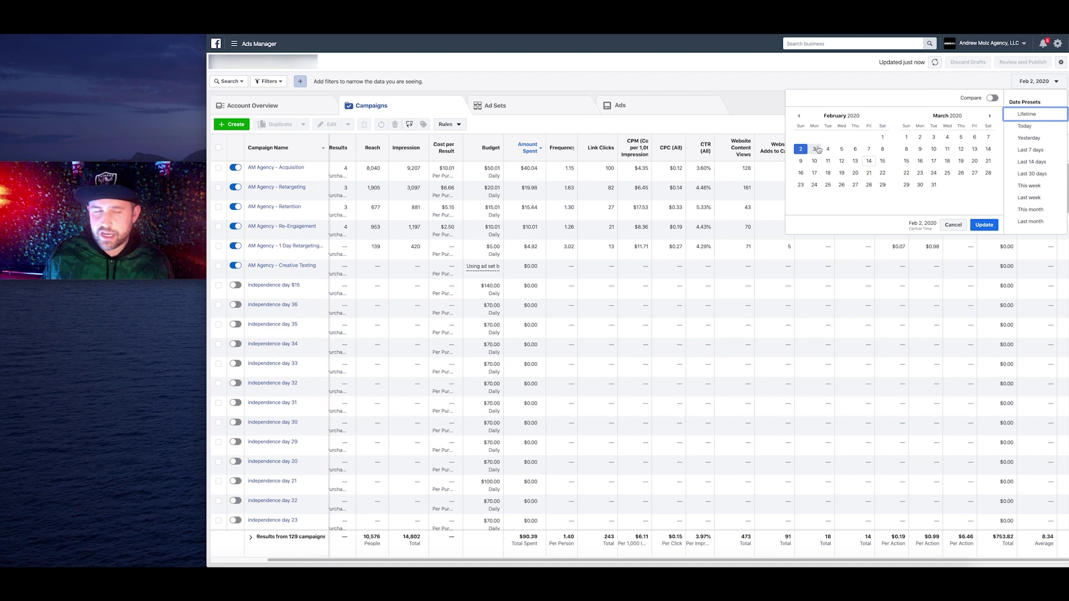
{"action": "left_click", "coordinate": [816, 149]}
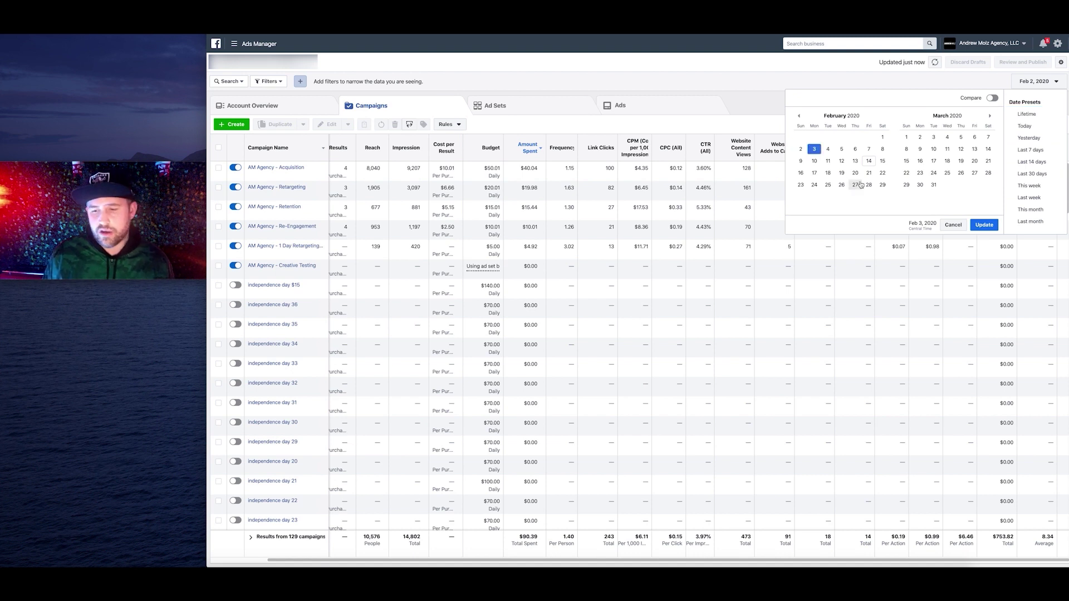
{"action": "left_click", "coordinate": [984, 224]}
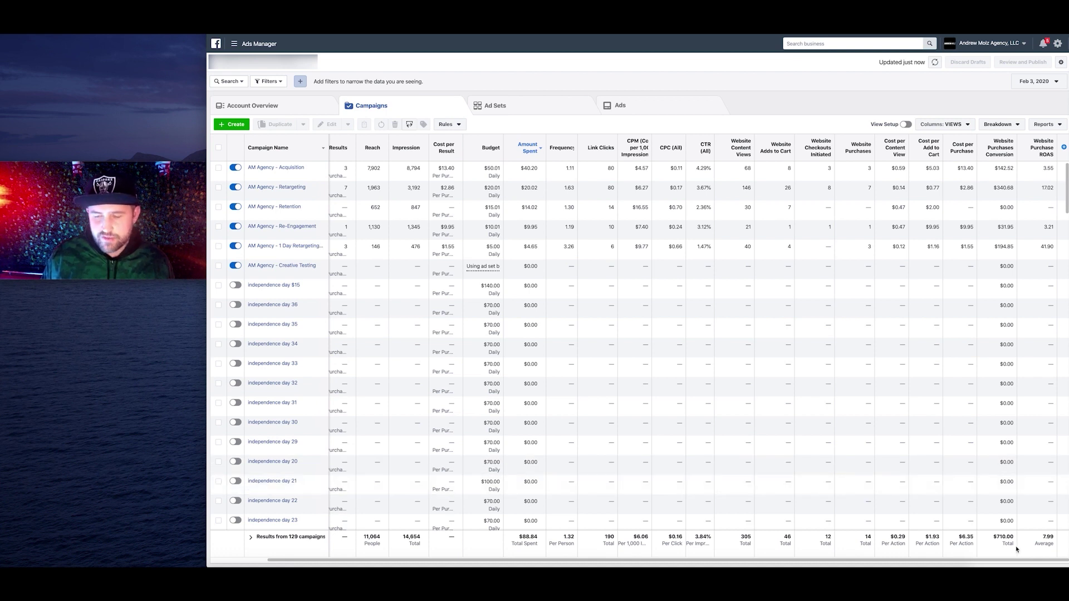
{"action": "scroll", "coordinate": [996, 561], "scroll_direction": "left", "scroll_amount": 1}
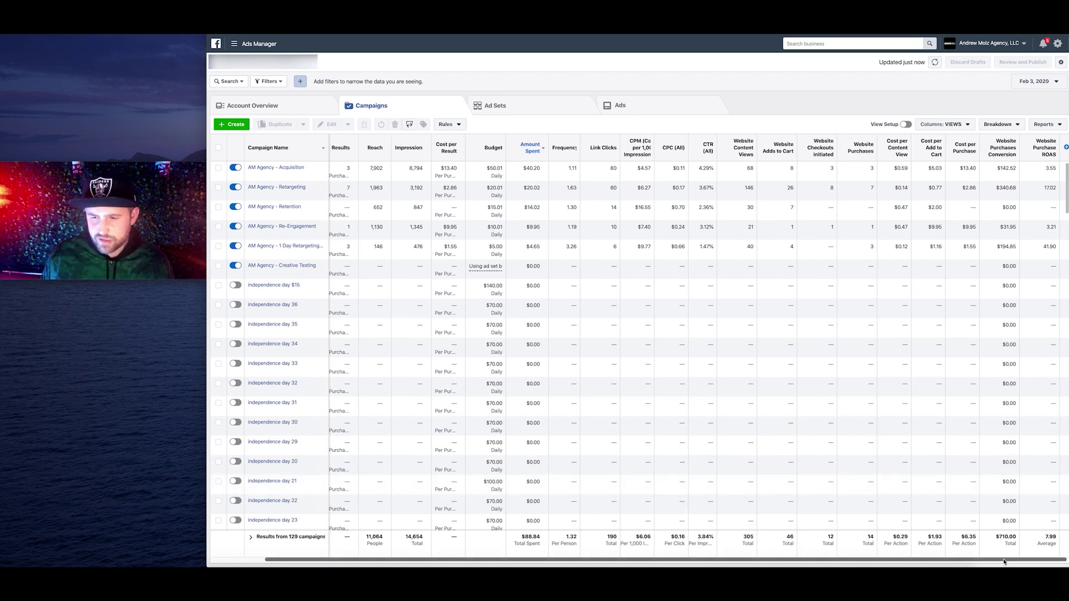
{"action": "scroll", "coordinate": [972, 562], "scroll_direction": "left", "scroll_amount": 5}
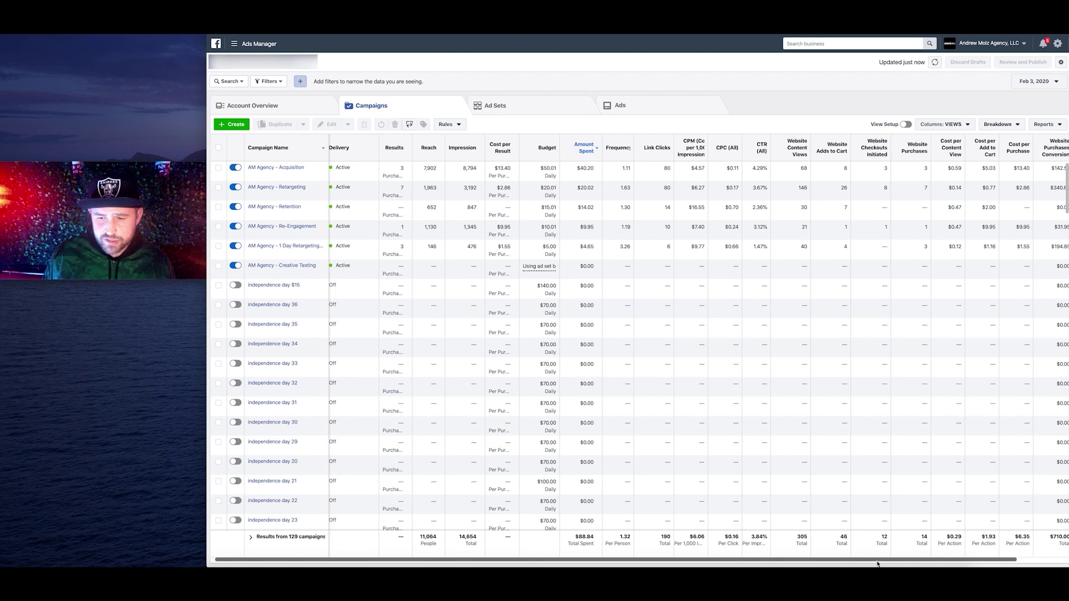
{"action": "scroll", "coordinate": [878, 563], "scroll_direction": "right", "scroll_amount": 3}
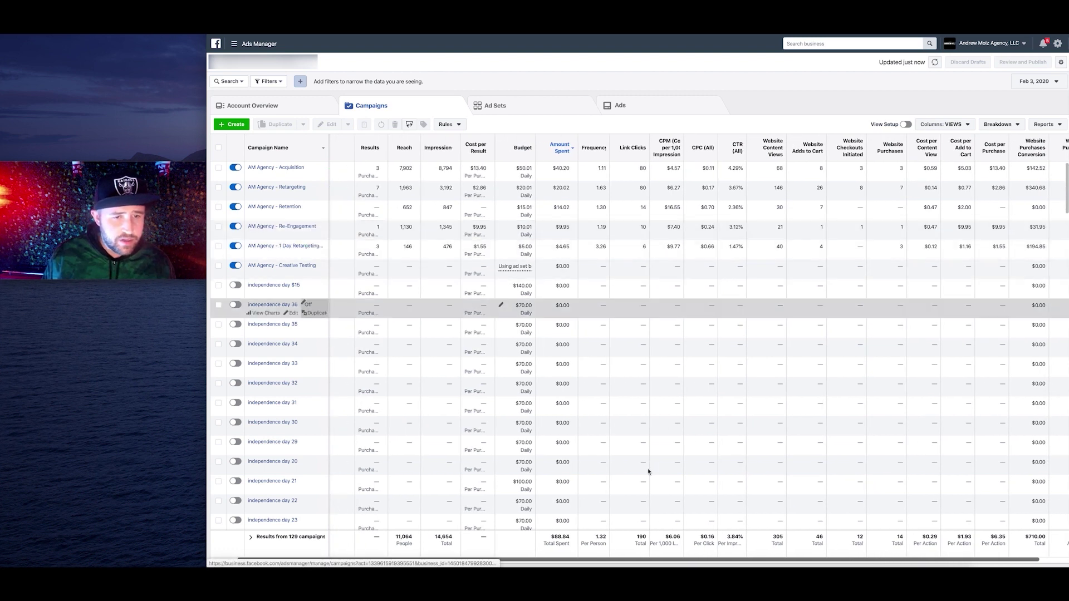
{"action": "scroll", "coordinate": [746, 561], "scroll_direction": "right", "scroll_amount": 3}
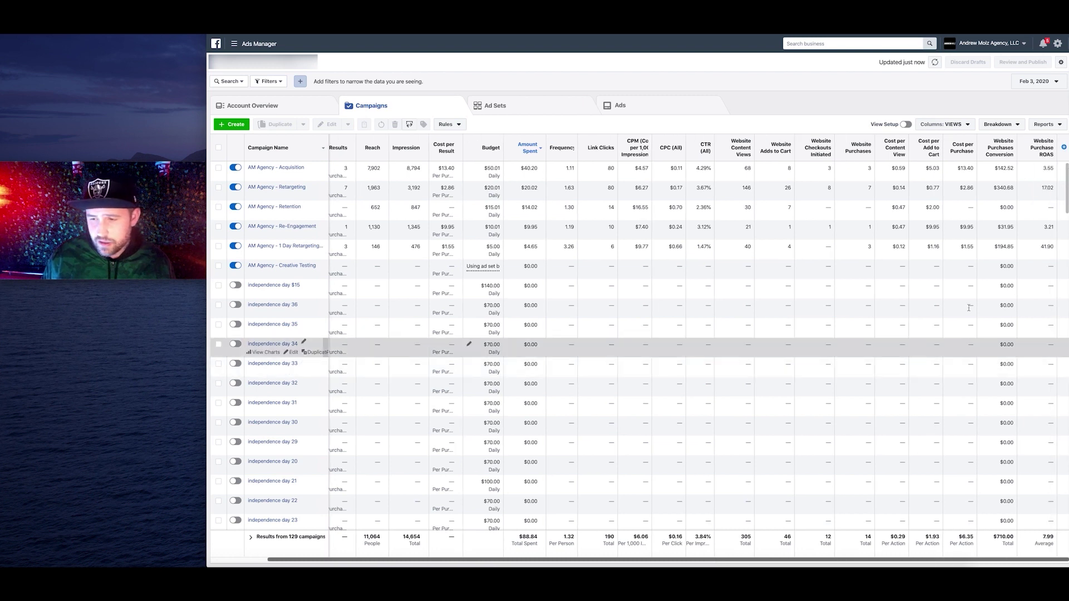
View the campaign results for Feb 4, 2020 and Feb 5, 2020, setting the reporting date to one day at a time
{"action": "left_click", "coordinate": [1025, 85]}
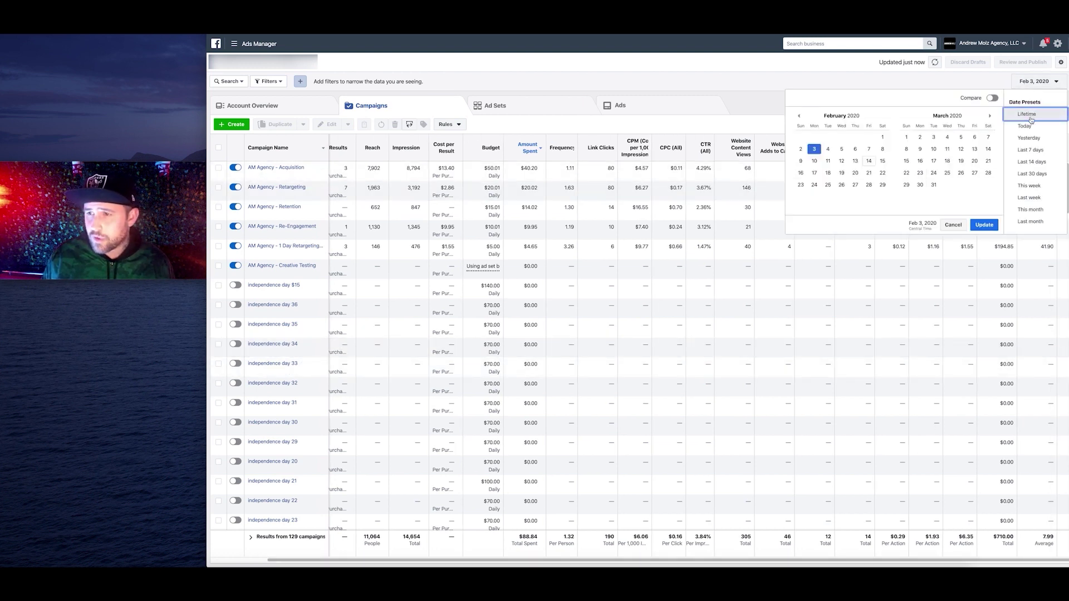
{"action": "left_click", "coordinate": [826, 149]}
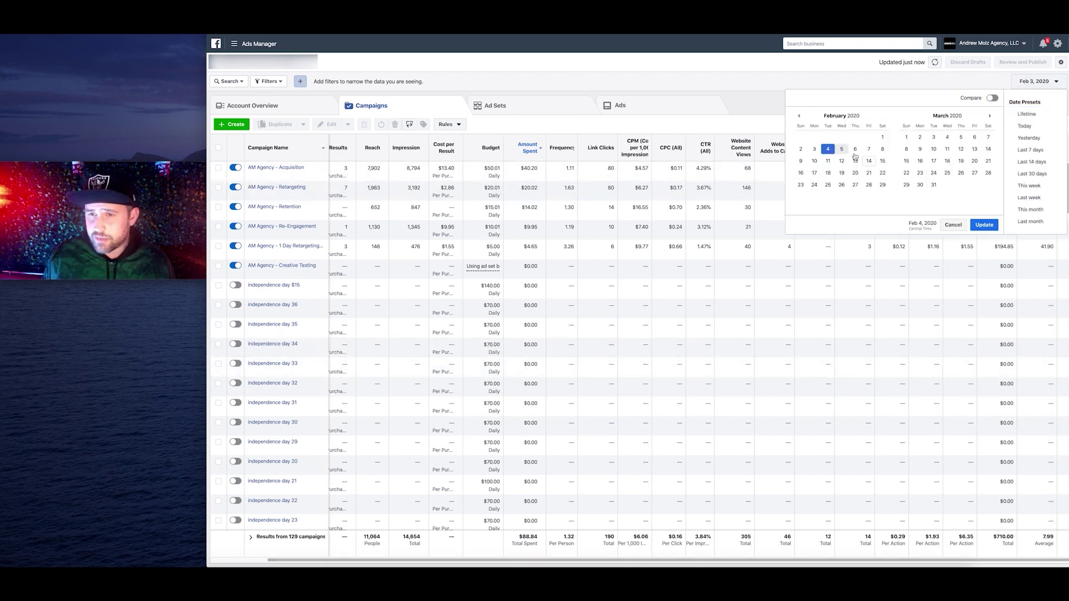
{"action": "left_click", "coordinate": [786, 115]}
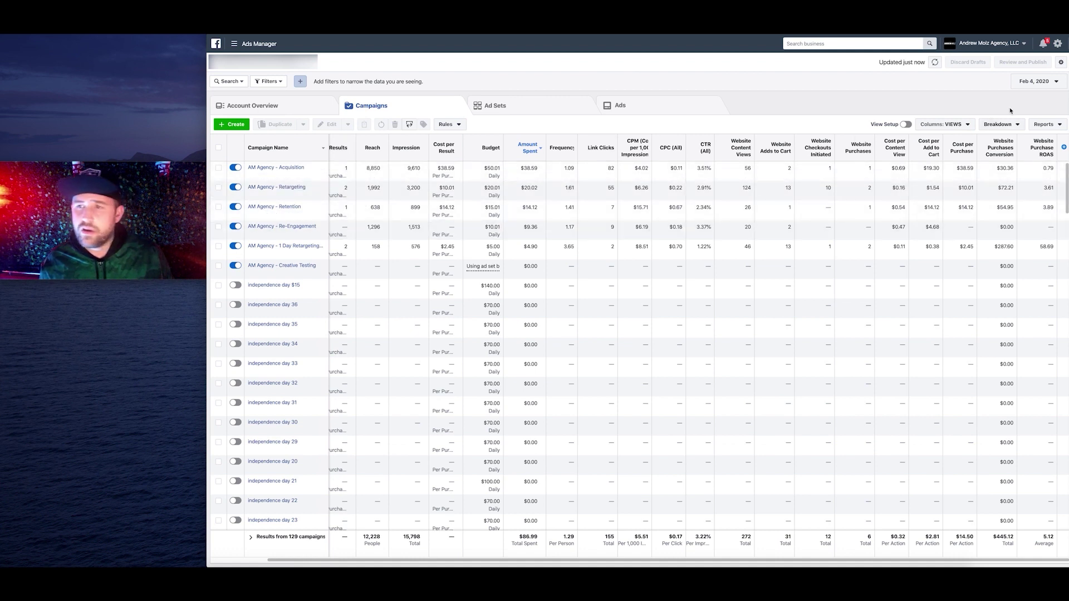
{"action": "left_click", "coordinate": [1041, 84]}
{"action": "left_click", "coordinate": [841, 149]}
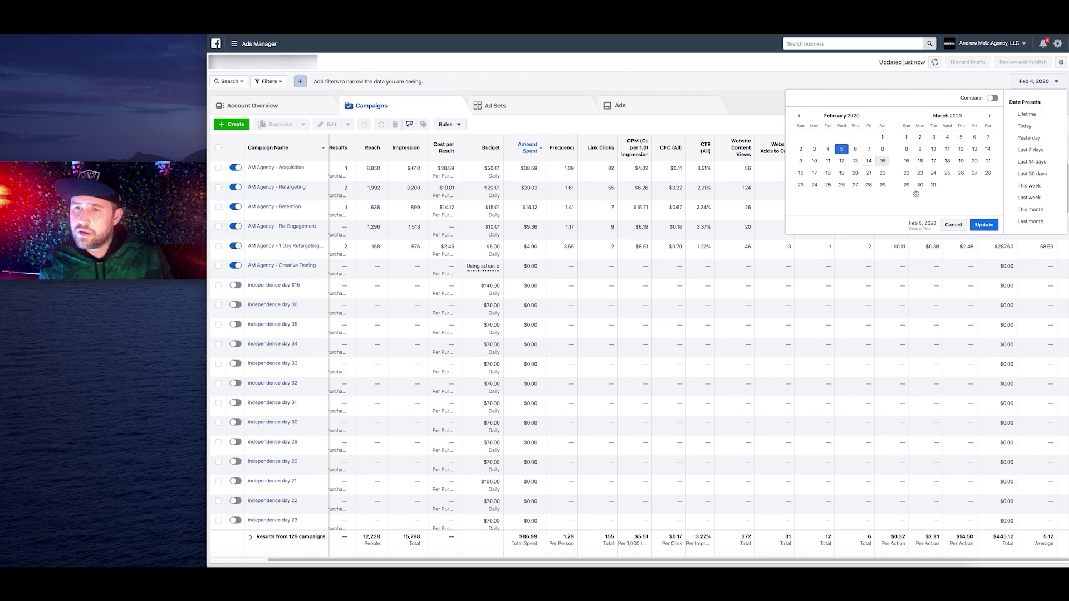
{"action": "left_click", "coordinate": [983, 225]}
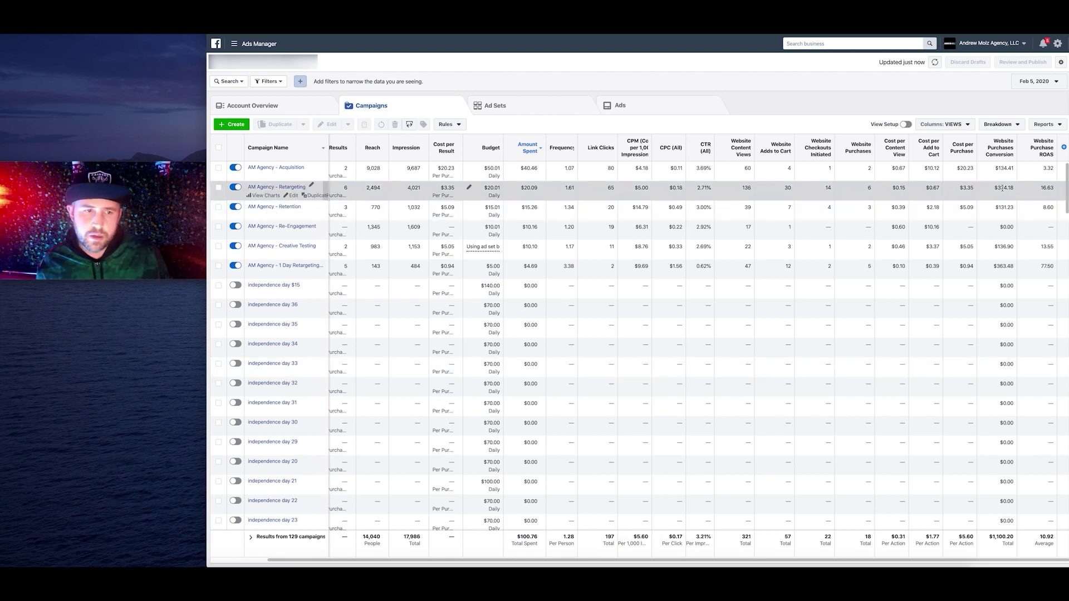
Set the reporting date to Feb 6, 2020, review the spend and purchase totals, and do the same for Feb 7, 2020
{"action": "left_click", "coordinate": [1040, 82]}
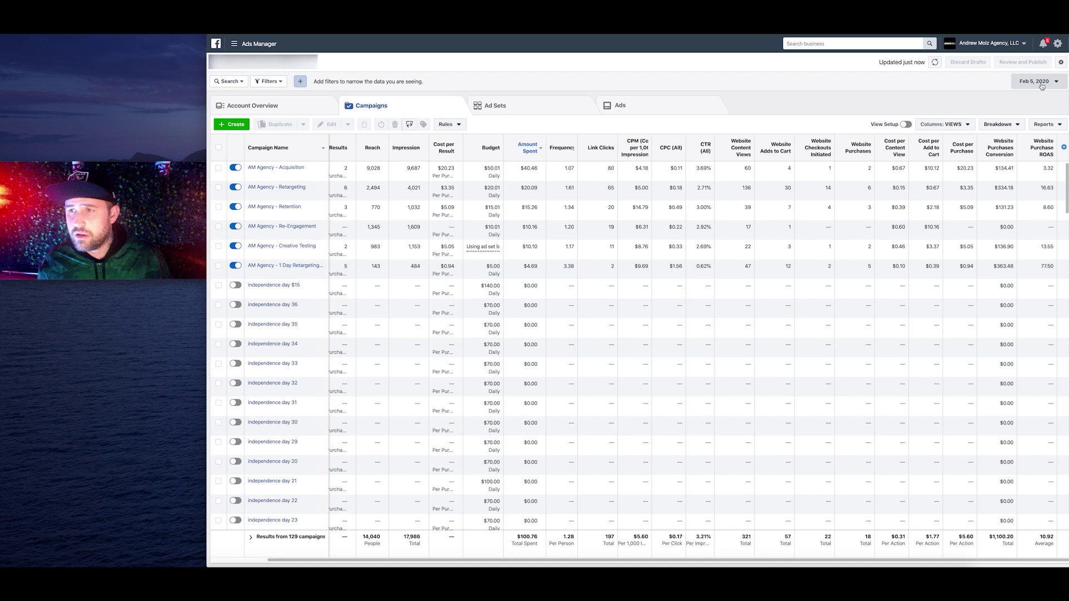
{"action": "left_click", "coordinate": [856, 150]}
{"action": "left_click", "coordinate": [984, 225]}
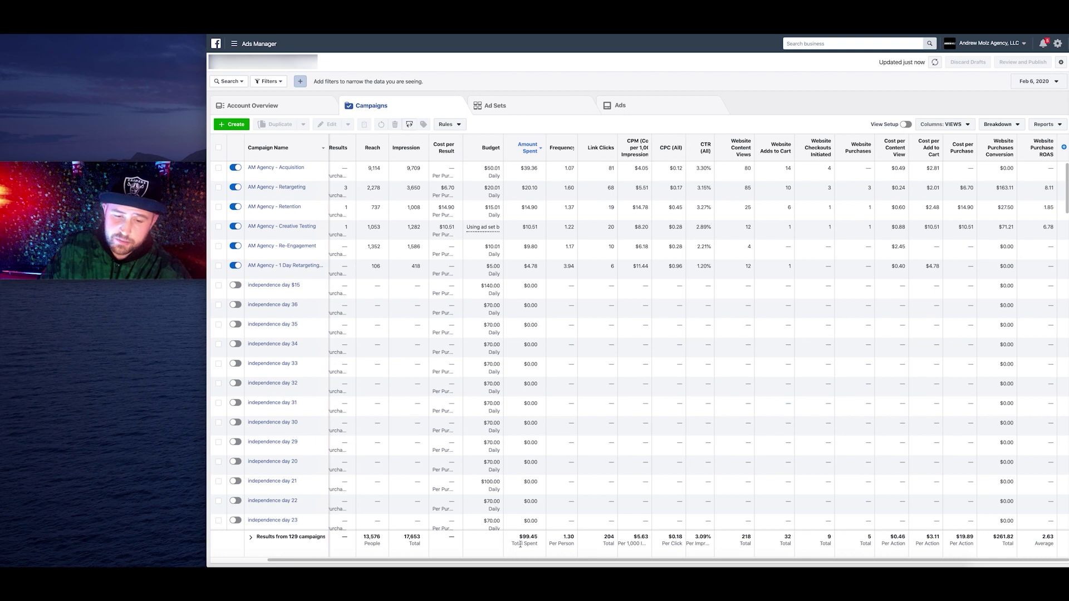
{"action": "left_click", "coordinate": [1038, 84]}
{"action": "left_click", "coordinate": [869, 149]}
{"action": "left_click", "coordinate": [983, 225]}
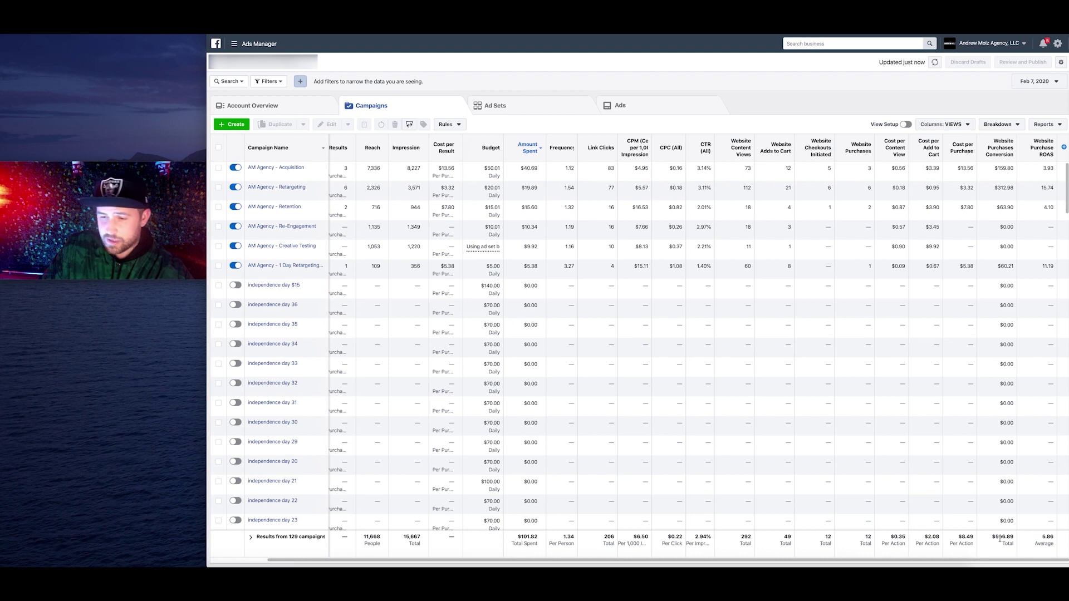
Review the single-day campaign performance for Feb 8, 2020, followed by Feb 9, 2020
{"action": "left_click", "coordinate": [1039, 84]}
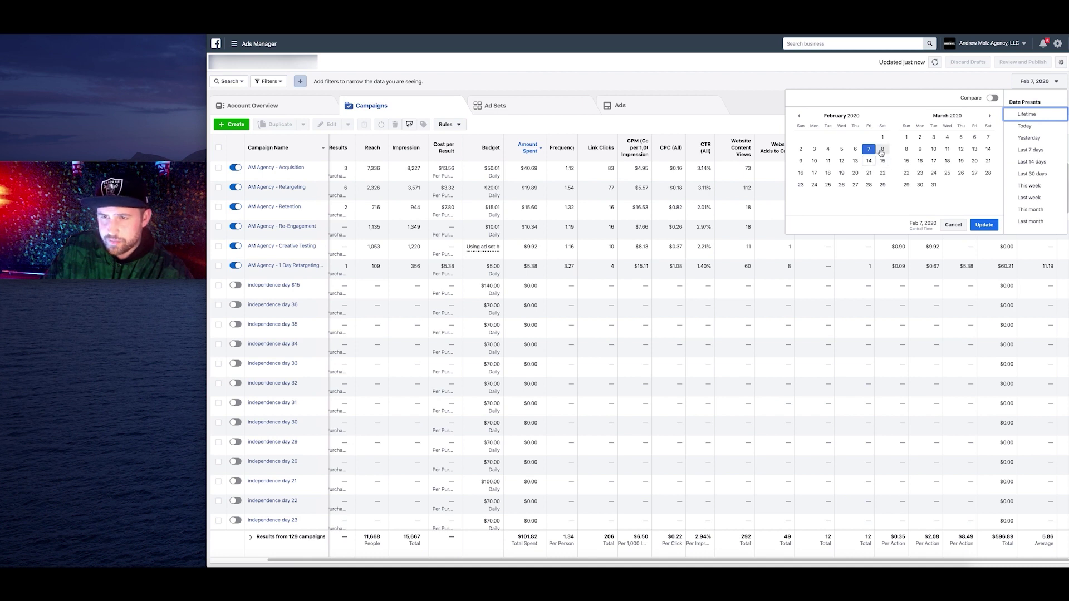
{"action": "left_click", "coordinate": [882, 149]}
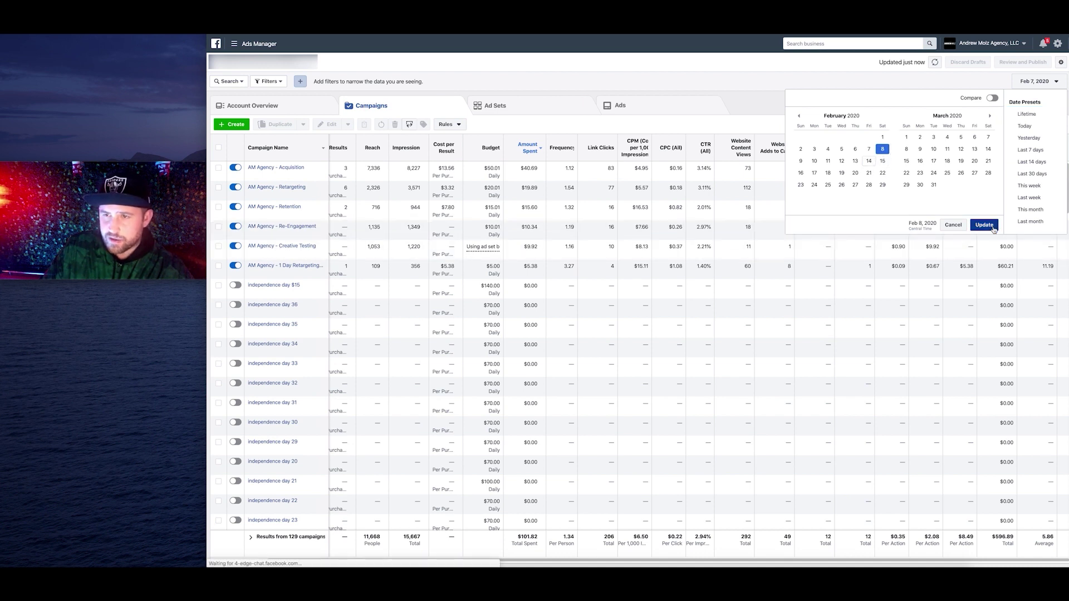
{"action": "left_click", "coordinate": [946, 283]}
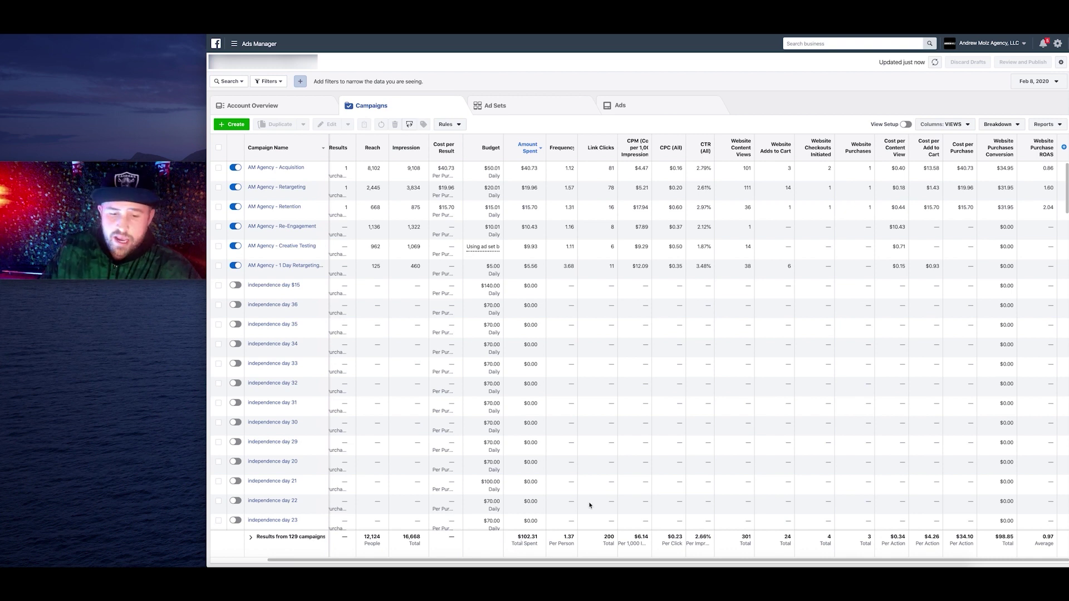
{"action": "left_click", "coordinate": [1035, 81]}
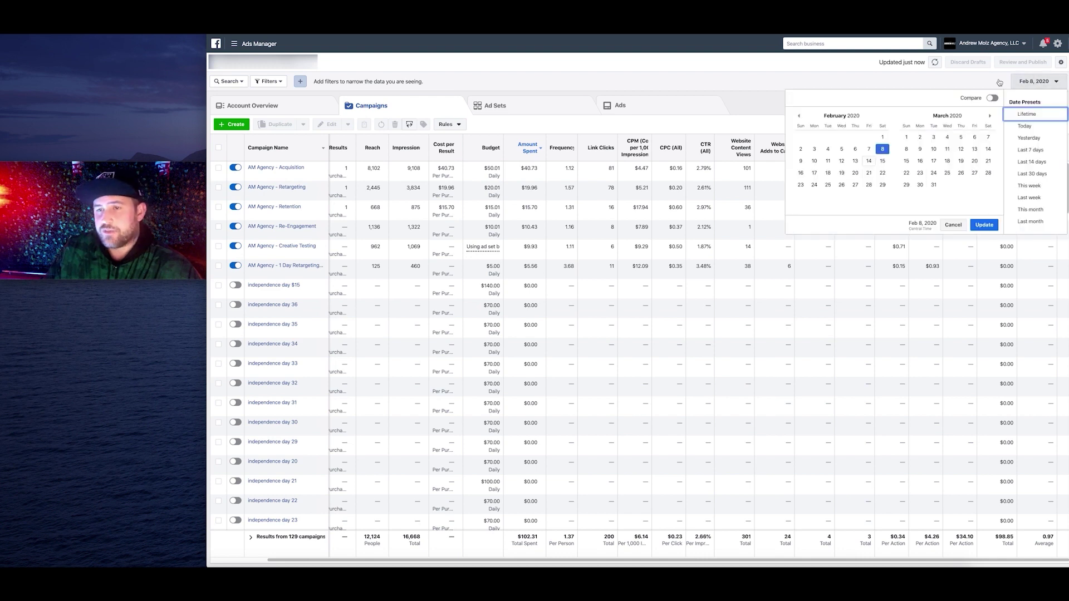
{"action": "left_click", "coordinate": [801, 160]}
{"action": "left_click", "coordinate": [981, 224]}
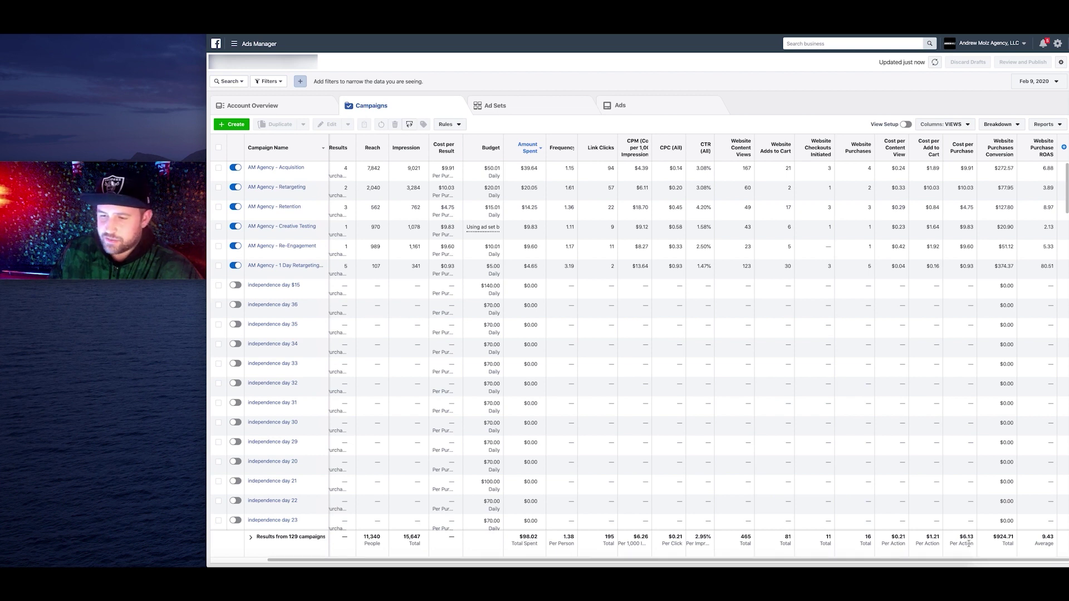
Set the reporting date to Feb 10, 2020 and then Feb 11, 2020, checking each day's purchase conversion totals
{"action": "left_click", "coordinate": [1033, 83]}
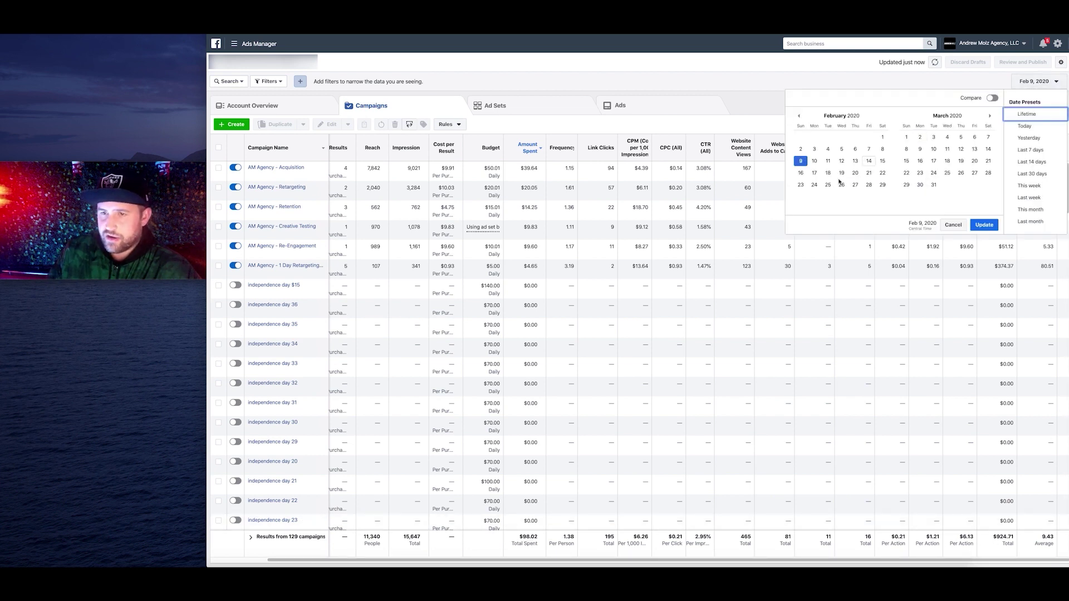
{"action": "left_click", "coordinate": [815, 161]}
{"action": "left_click", "coordinate": [992, 225]}
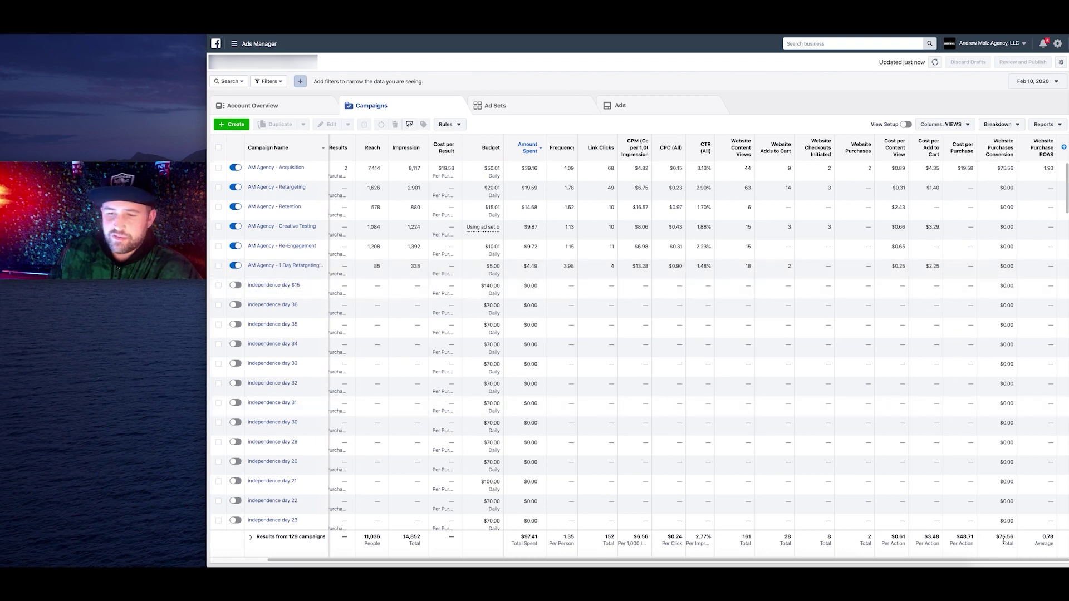
{"action": "left_click", "coordinate": [1020, 85]}
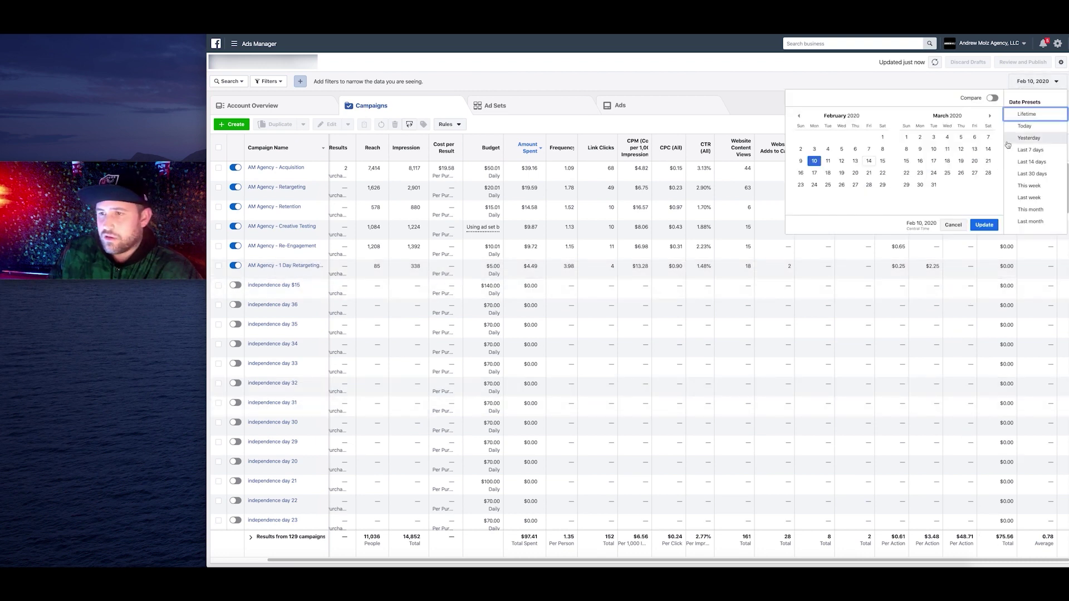
{"action": "left_click", "coordinate": [842, 162]}
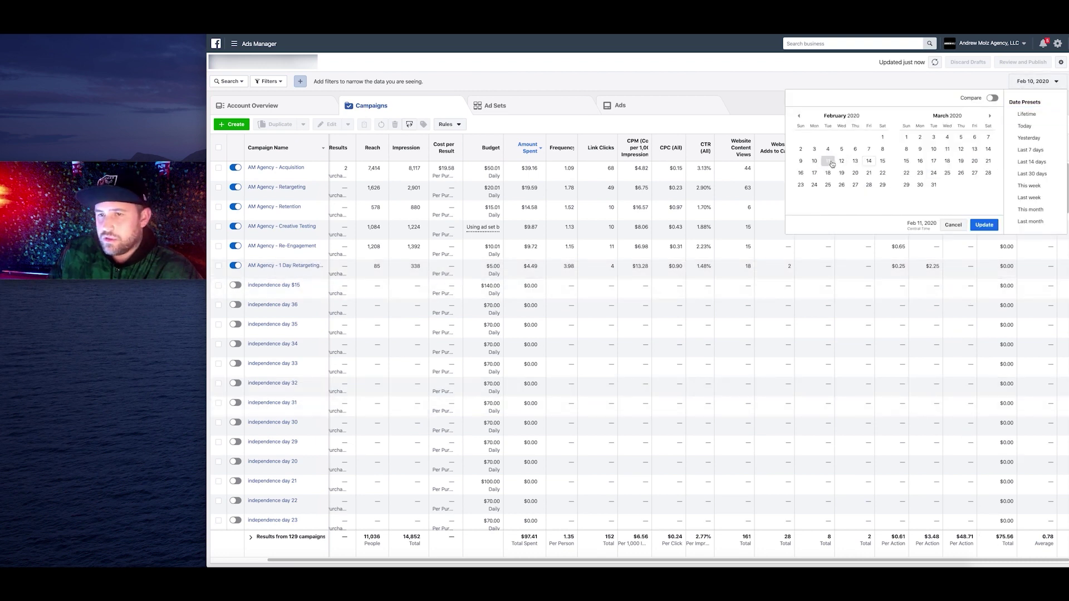
{"action": "left_click", "coordinate": [859, 242]}
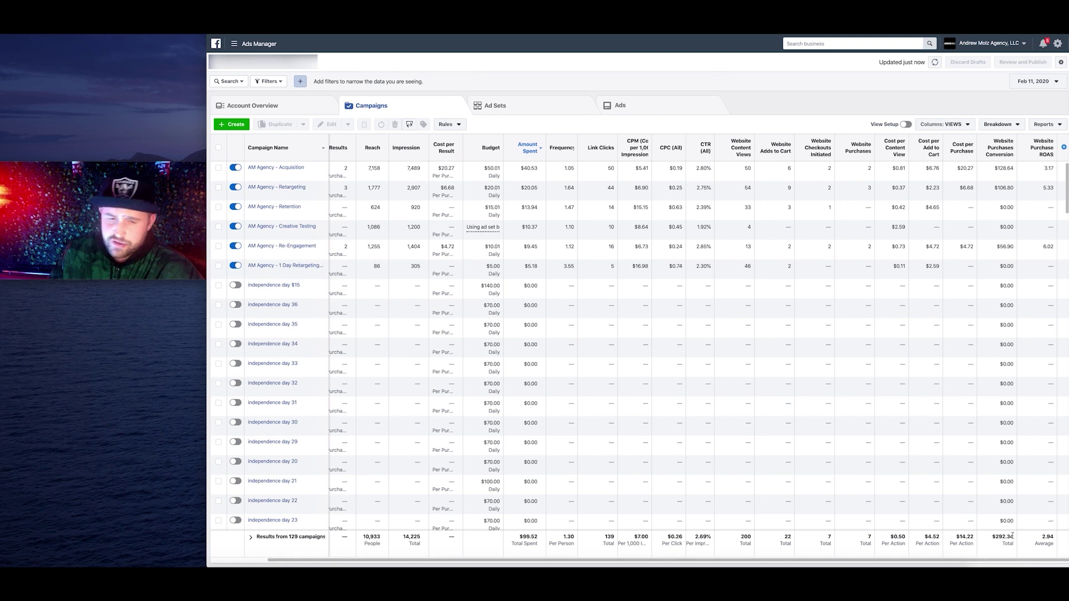
Review the single-day campaign results for Feb 12, 2020 and then for Feb 13, 2020
{"action": "left_click", "coordinate": [1036, 87]}
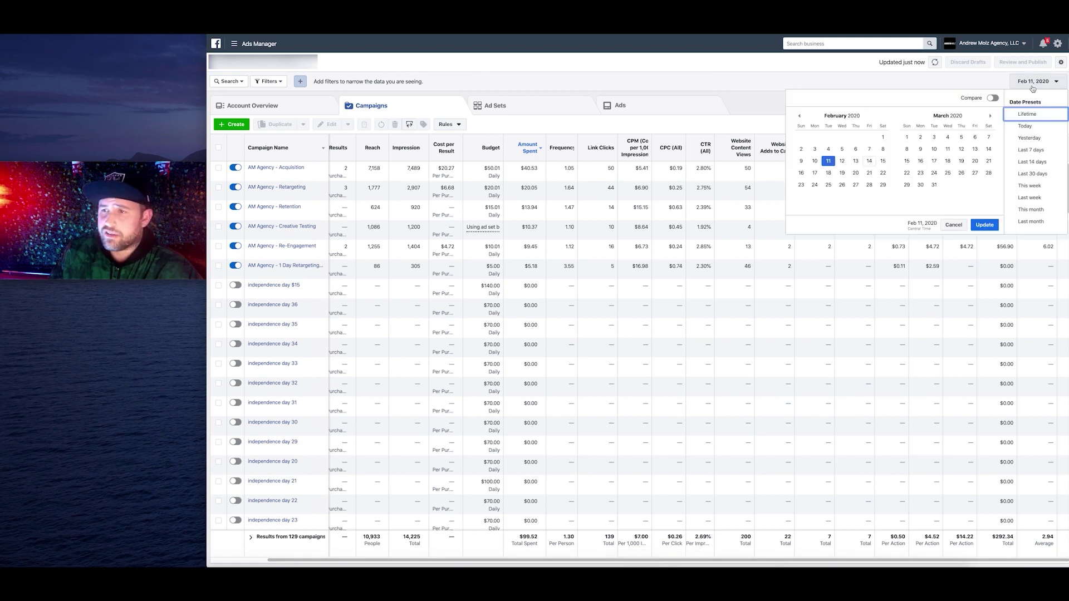
{"action": "left_click", "coordinate": [842, 163]}
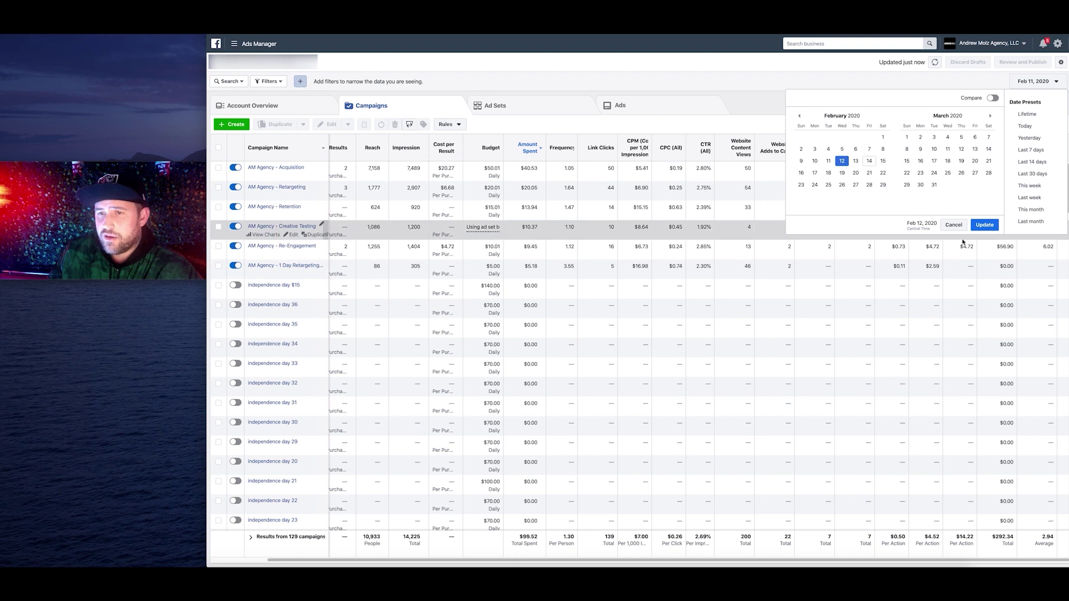
{"action": "left_click", "coordinate": [988, 226]}
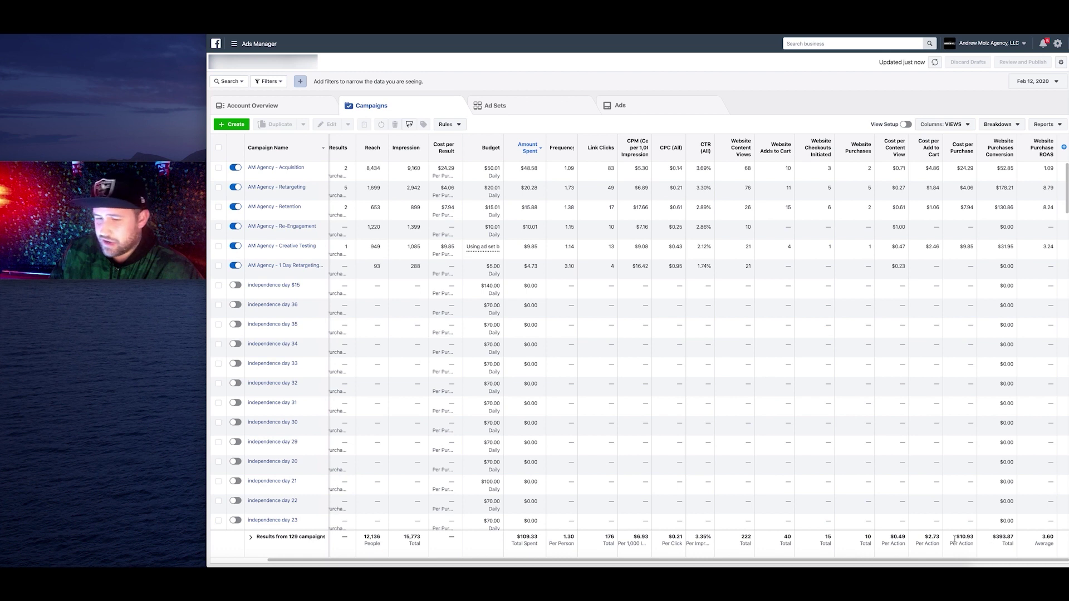
{"action": "left_click", "coordinate": [1052, 82]}
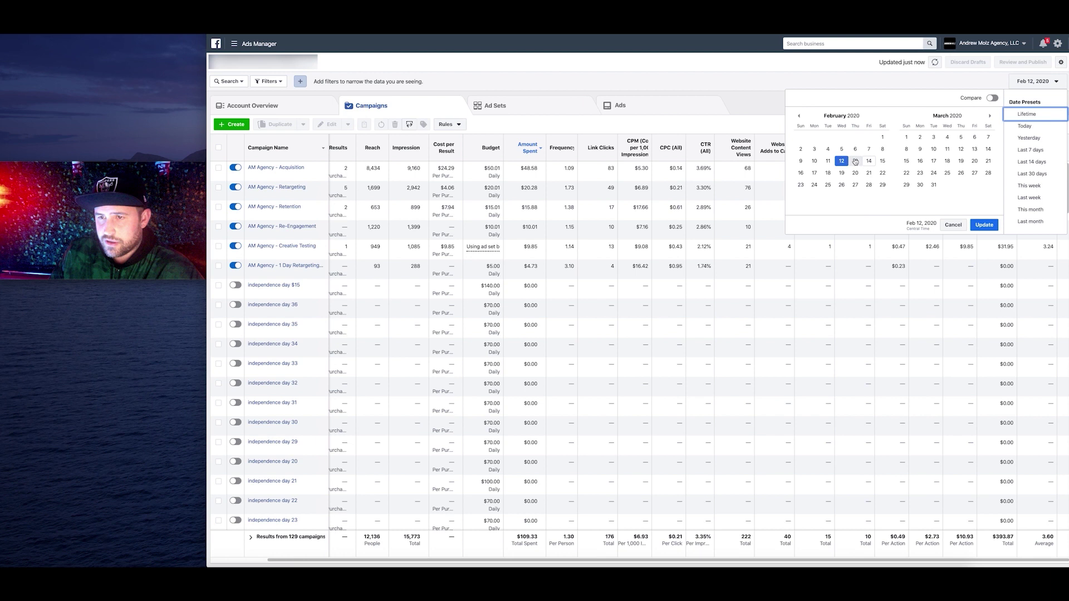
{"action": "left_click", "coordinate": [855, 161]}
{"action": "left_click", "coordinate": [984, 224]}
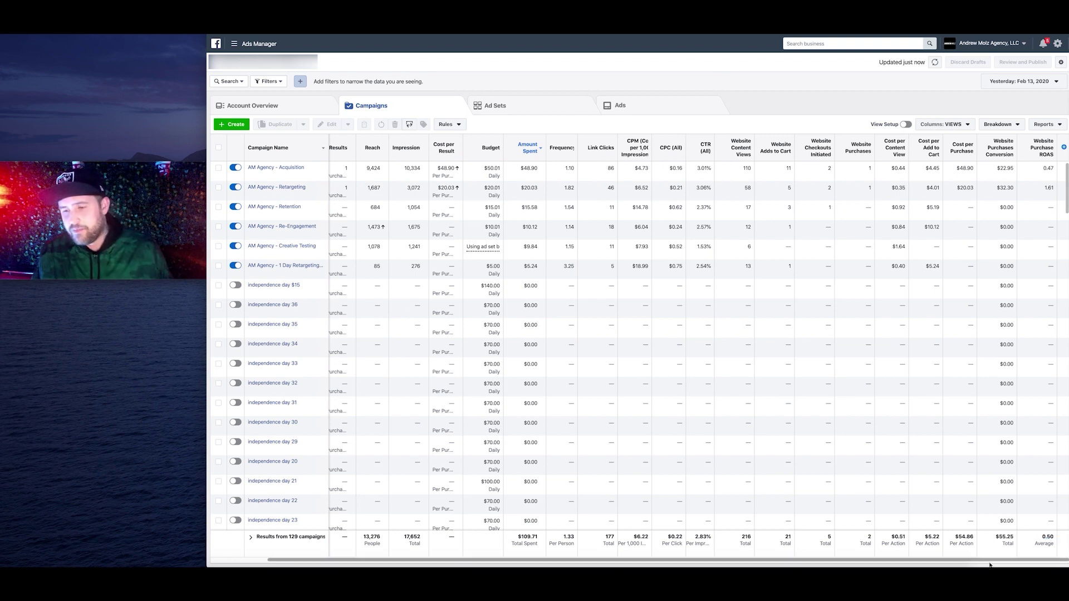
Set the reporting date to Feb 14, 2020 and refresh the campaign data
{"action": "left_click", "coordinate": [1023, 84]}
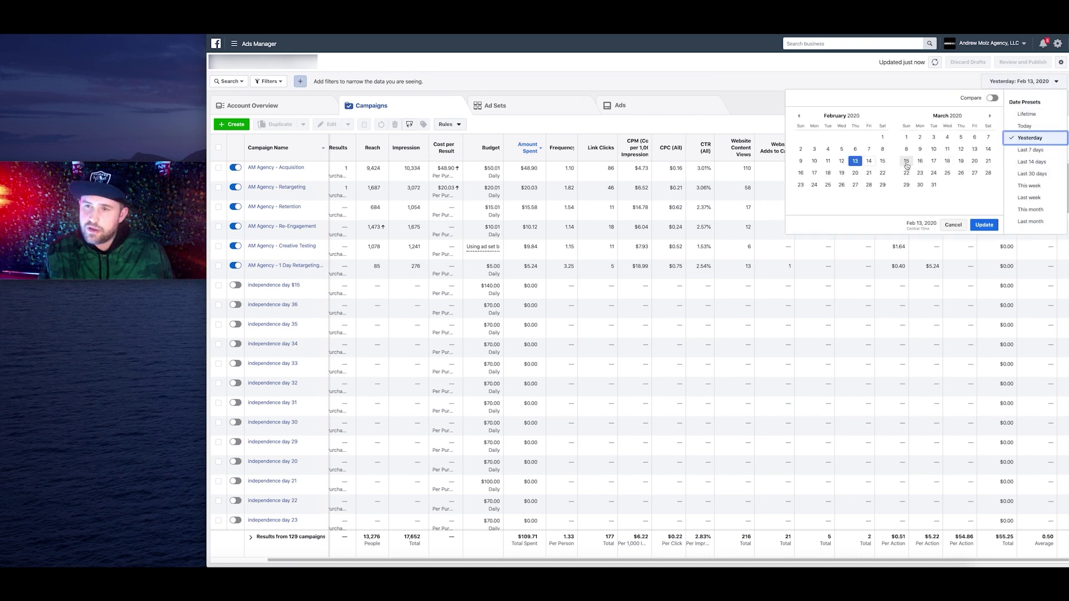
{"action": "left_click", "coordinate": [870, 163]}
{"action": "left_click", "coordinate": [983, 225]}
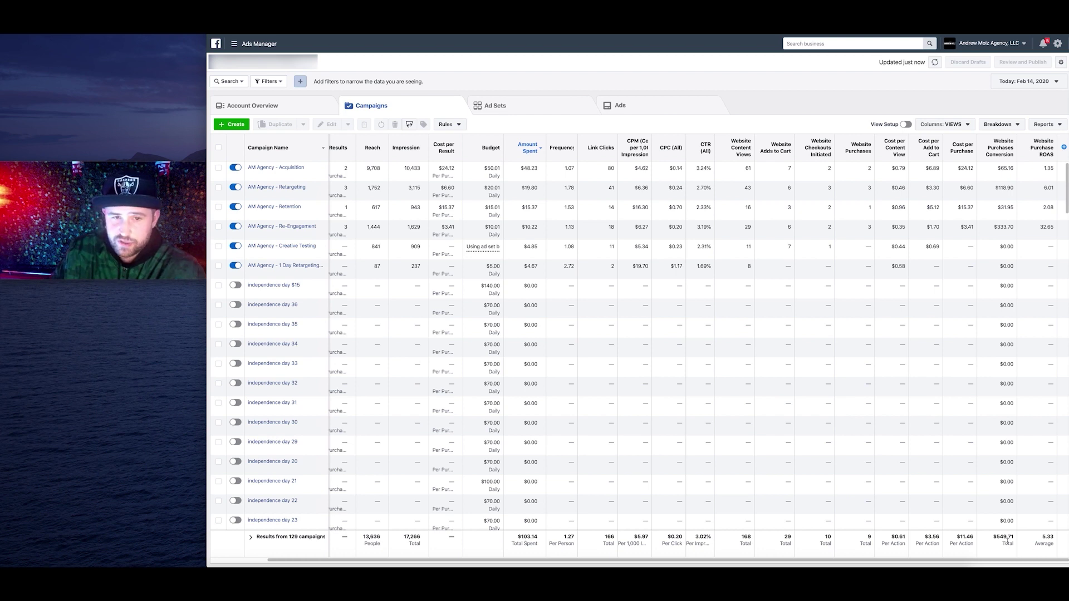
{"action": "left_click", "coordinate": [936, 63]}
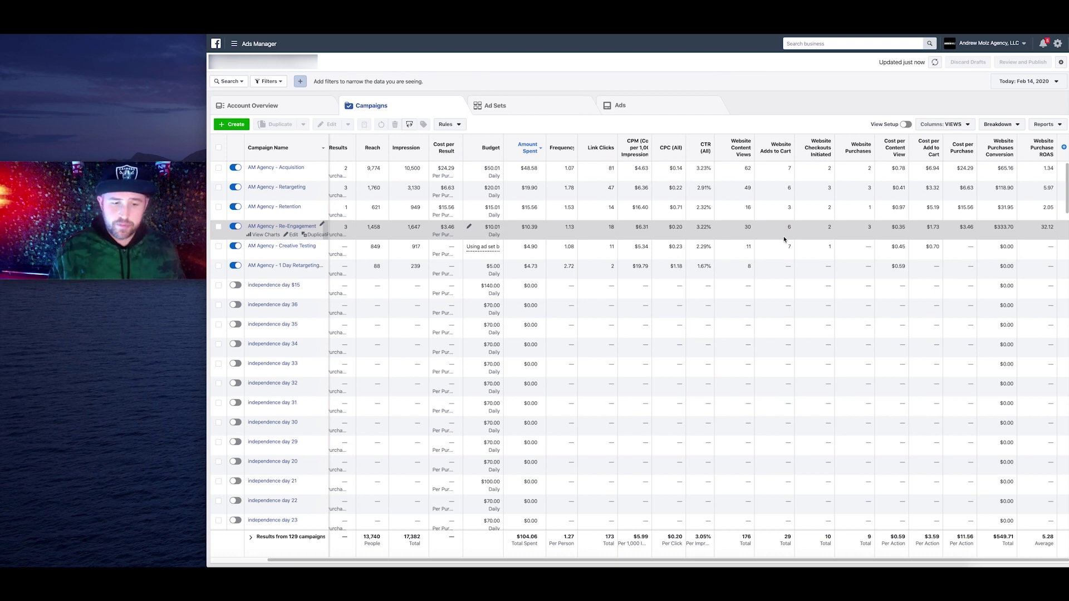
Review the overall campaign performance for the date range Jan 29, 2020 to Feb 14, 2020
{"action": "left_click", "coordinate": [1026, 82]}
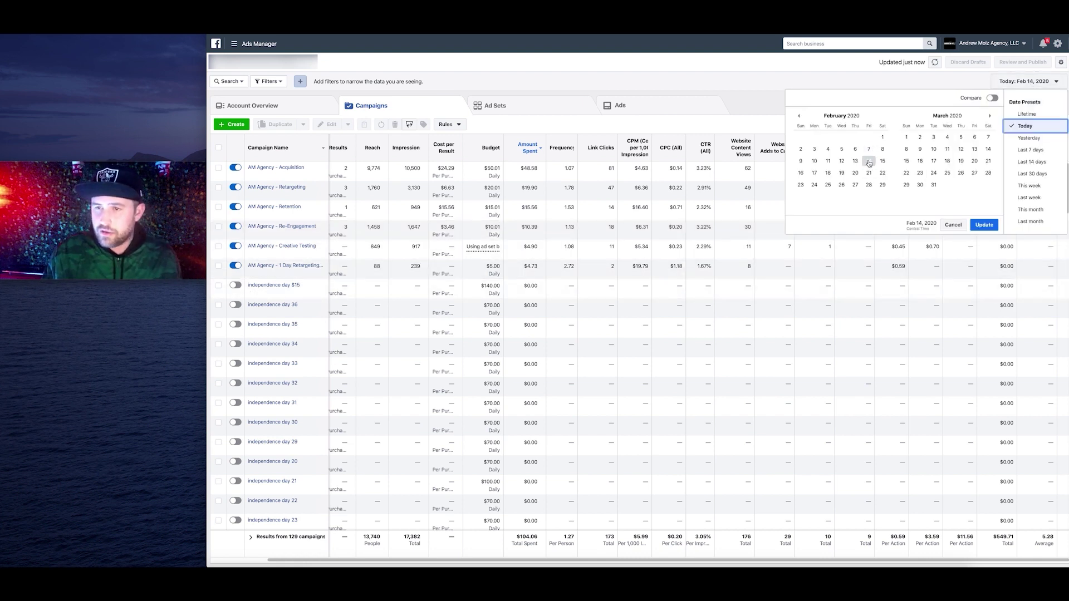
{"action": "left_click", "coordinate": [867, 164]}
{"action": "left_click", "coordinate": [799, 116]}
{"action": "left_click", "coordinate": [841, 185]}
{"action": "left_click", "coordinate": [975, 161]}
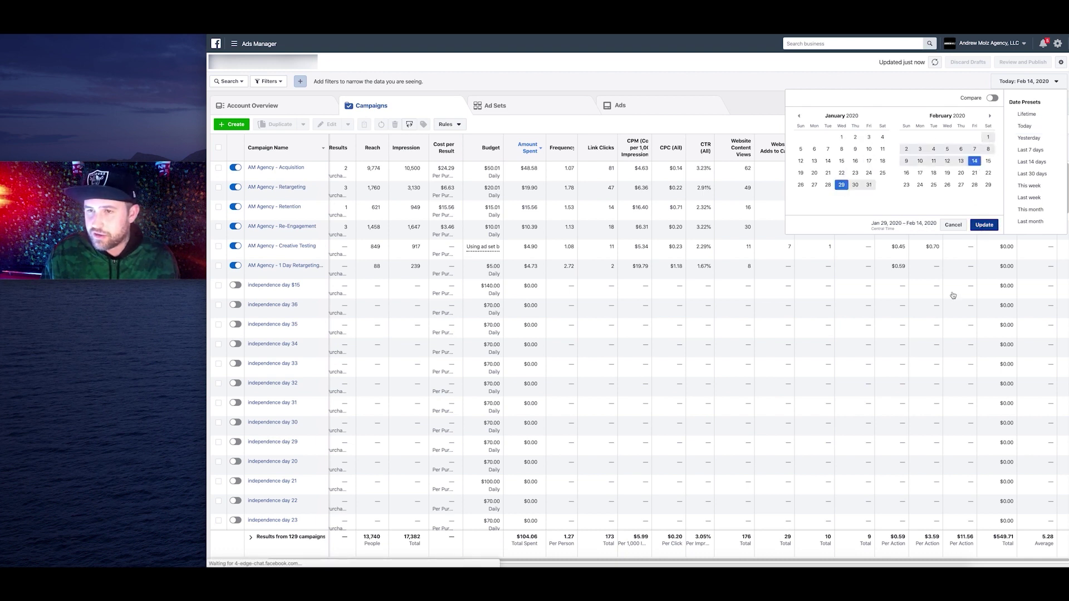
{"action": "left_click", "coordinate": [938, 318]}
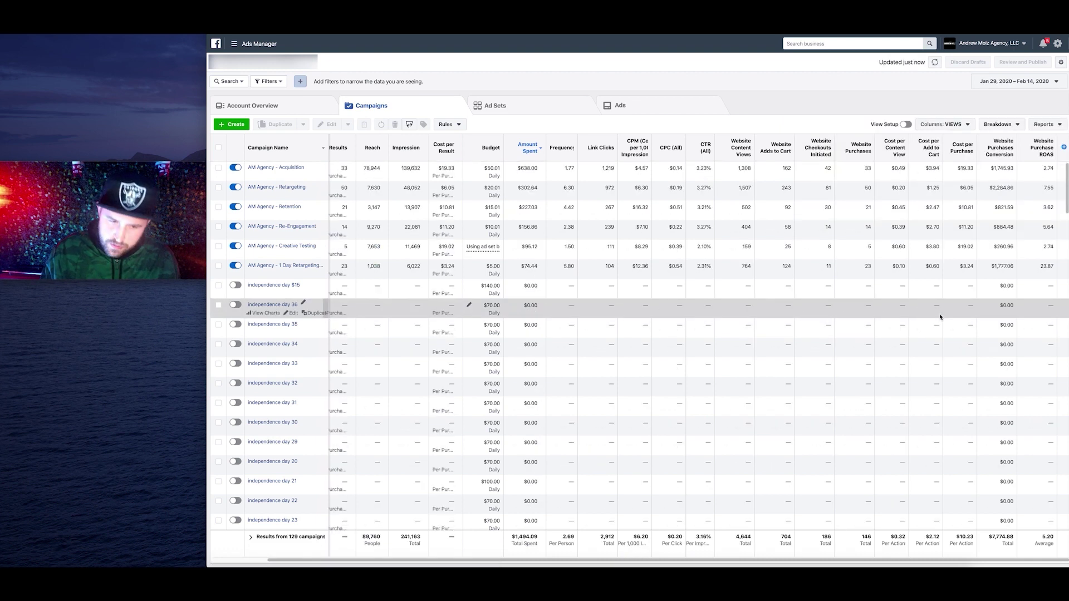
{"action": "mouse_move", "coordinate": [550, 561]}
{"action": "left_mouse_down"}
{"action": "mouse_move", "coordinate": [473, 559]}
{"action": "mouse_move", "coordinate": [563, 562]}
{"action": "left_mouse_up"}
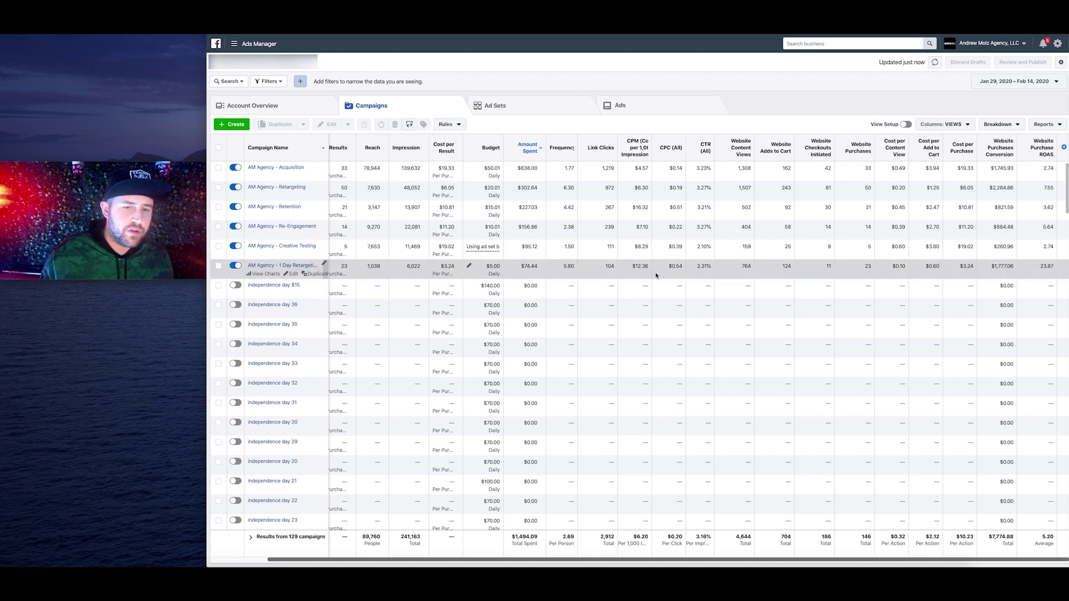
View the campaign results for the last 7 days, followed by the range Jan 30, 2020 to Feb 6, 2020
{"action": "left_click", "coordinate": [1006, 85]}
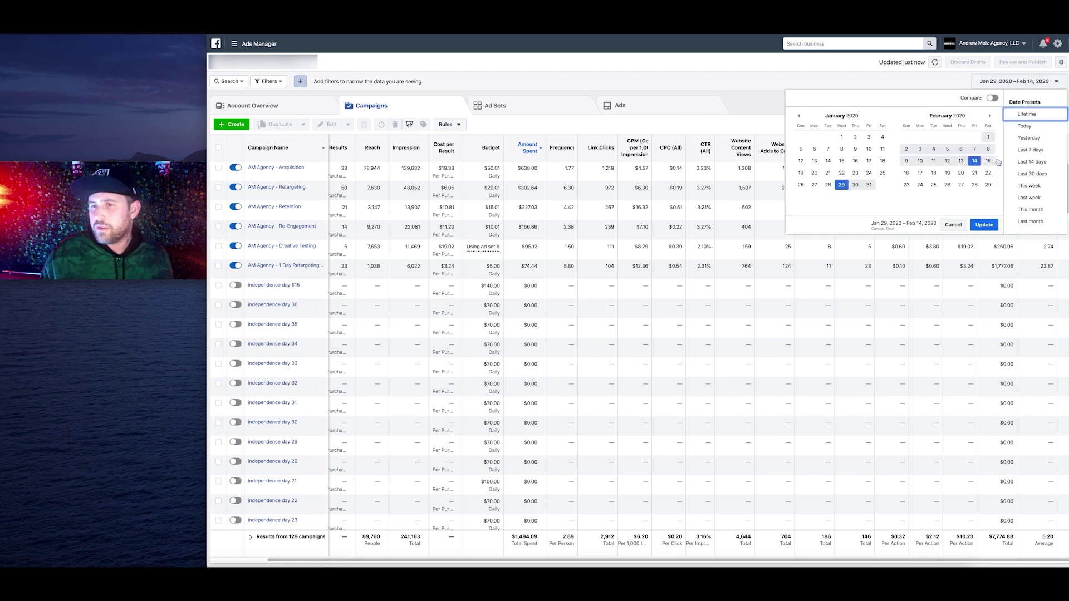
{"action": "left_click", "coordinate": [1029, 151]}
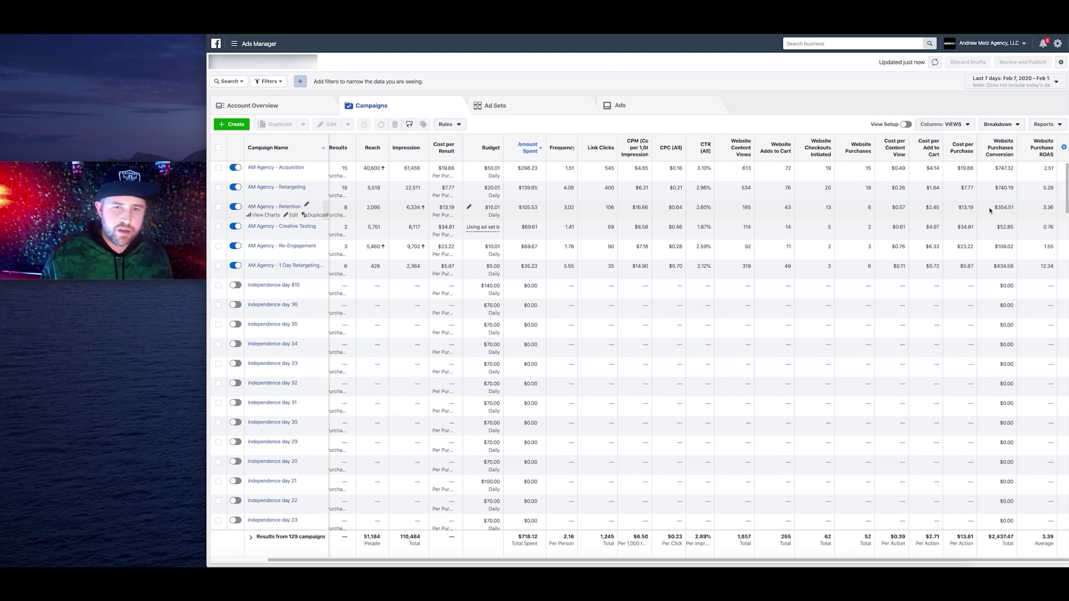
{"action": "left_click", "coordinate": [1008, 83]}
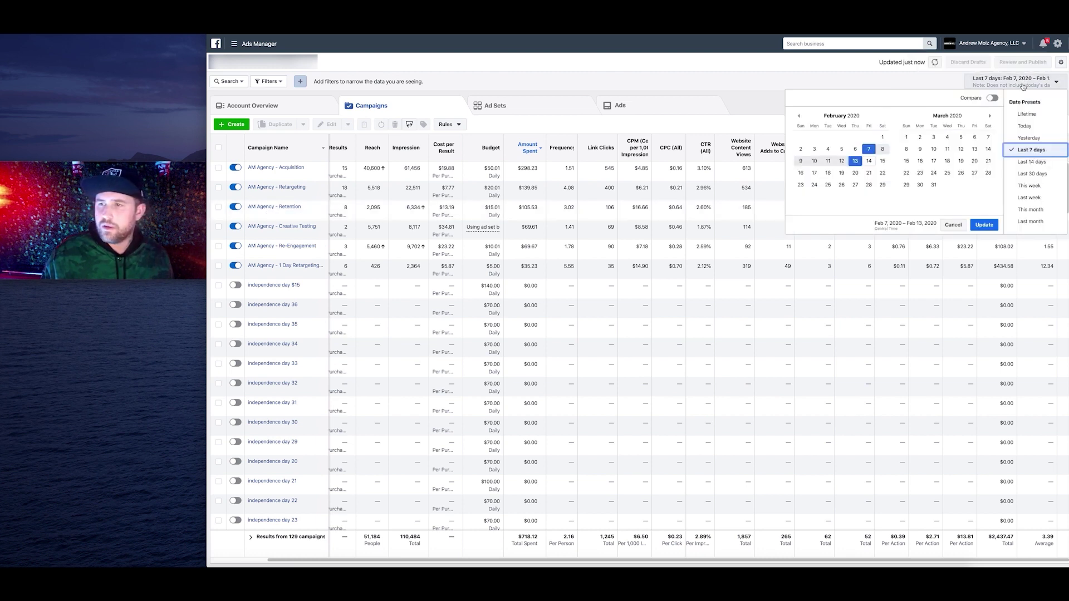
{"action": "left_click", "coordinate": [855, 148]}
{"action": "left_click", "coordinate": [799, 115]}
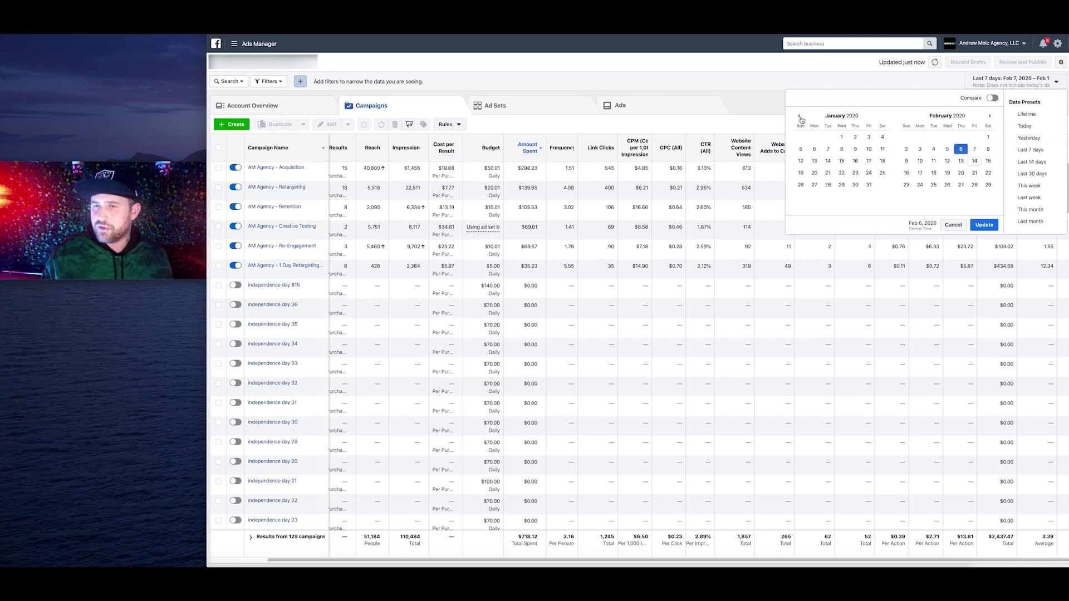
{"action": "left_click", "coordinate": [855, 186]}
{"action": "left_click", "coordinate": [984, 225]}
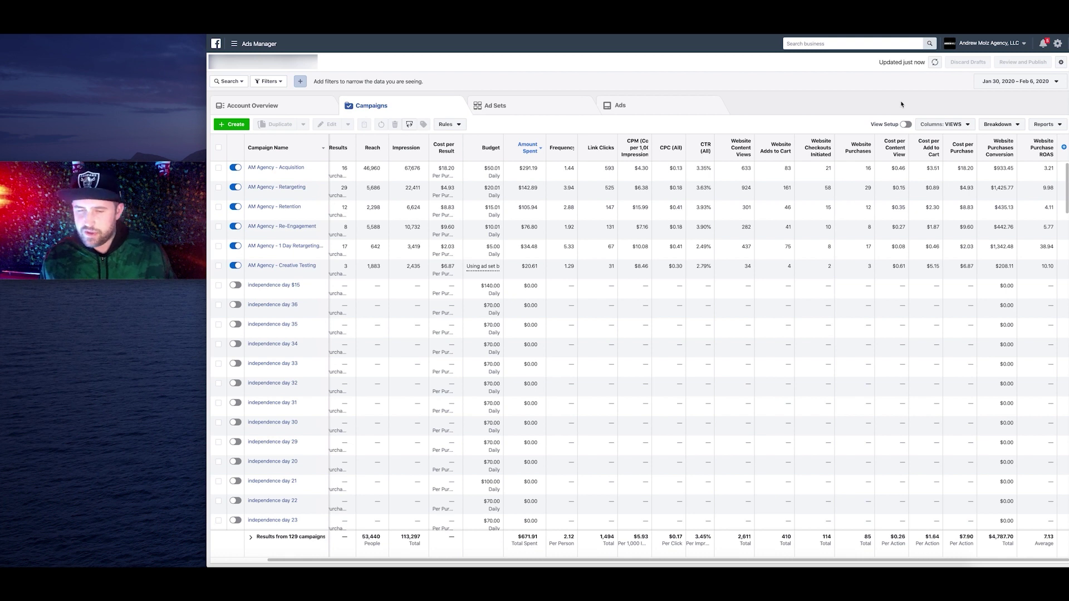
{"action": "left_click", "coordinate": [1001, 84]}
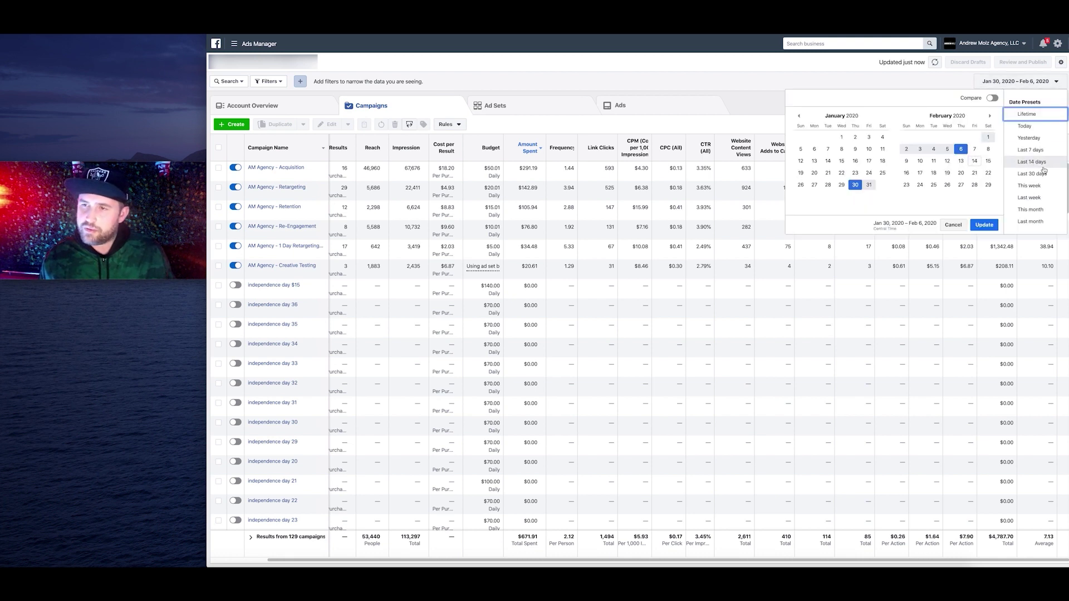
{"action": "left_click", "coordinate": [974, 162]}
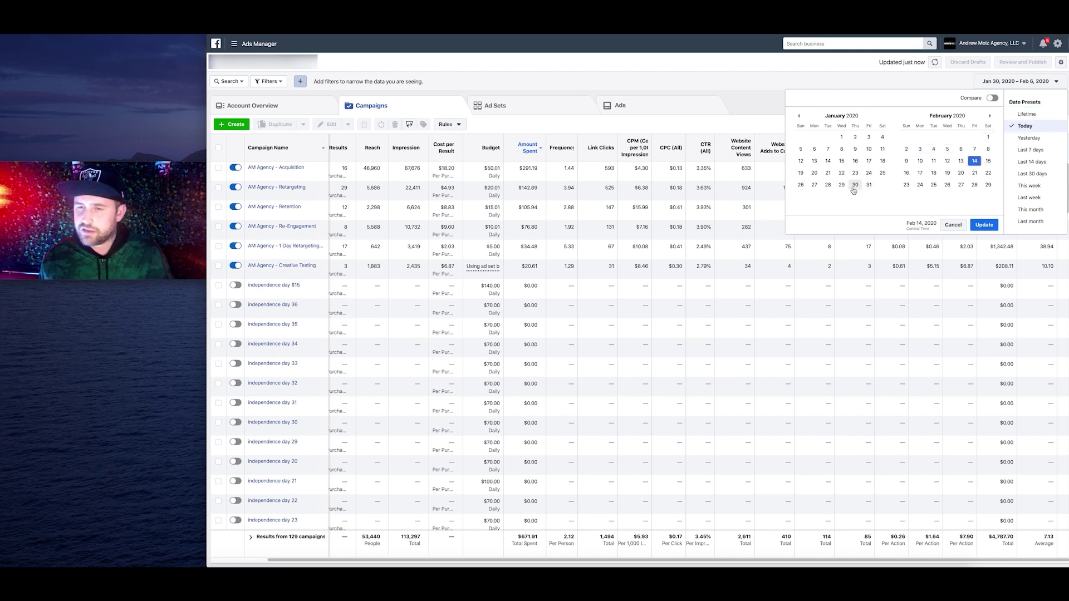
{"action": "left_click", "coordinate": [840, 186]}
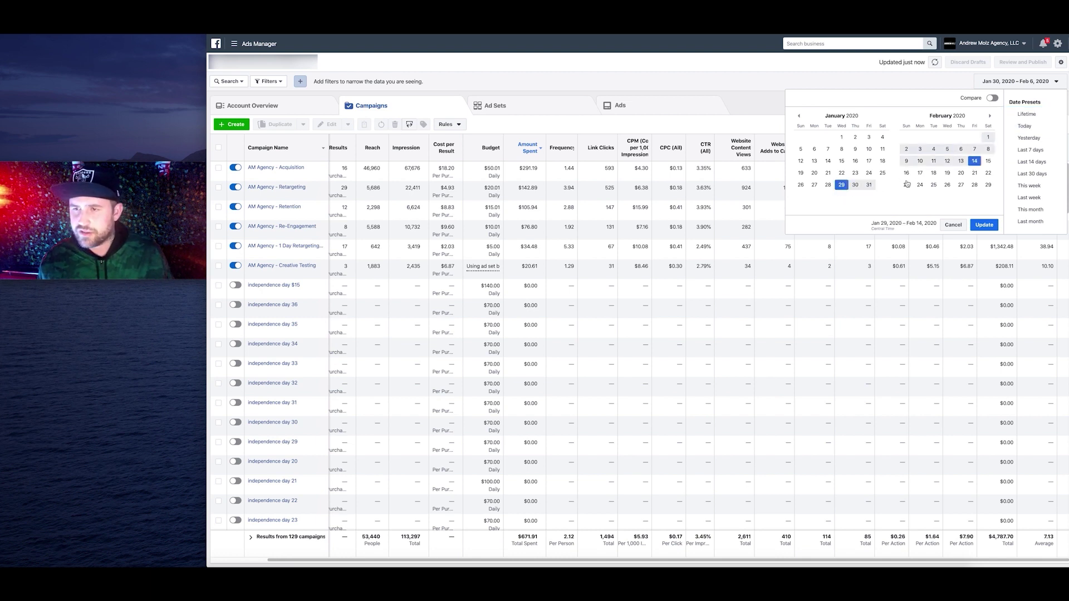
{"action": "left_click", "coordinate": [991, 225]}
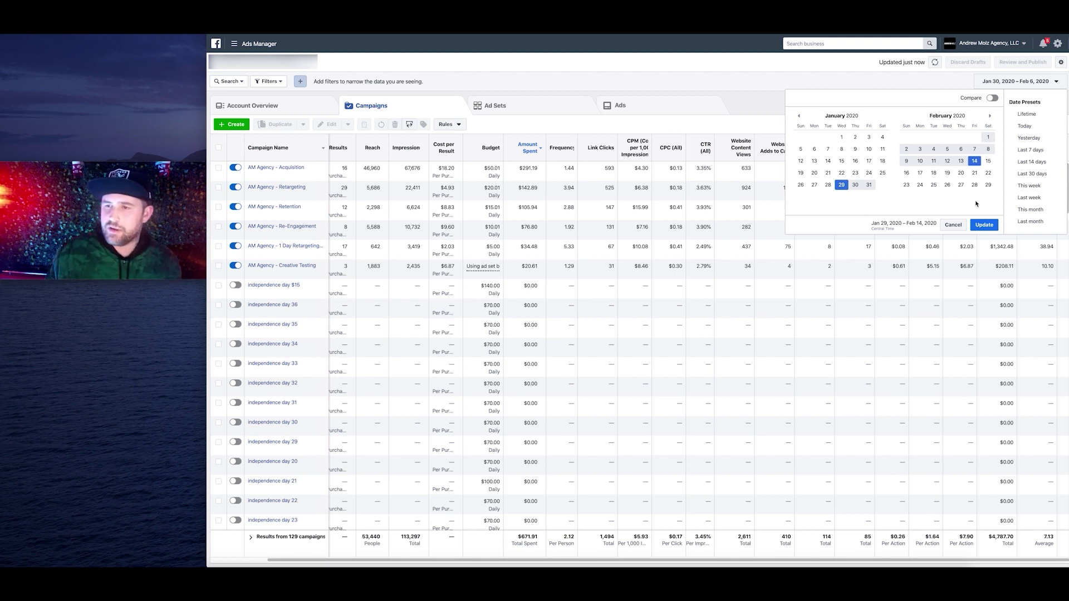
{"action": "left_click", "coordinate": [953, 225]}
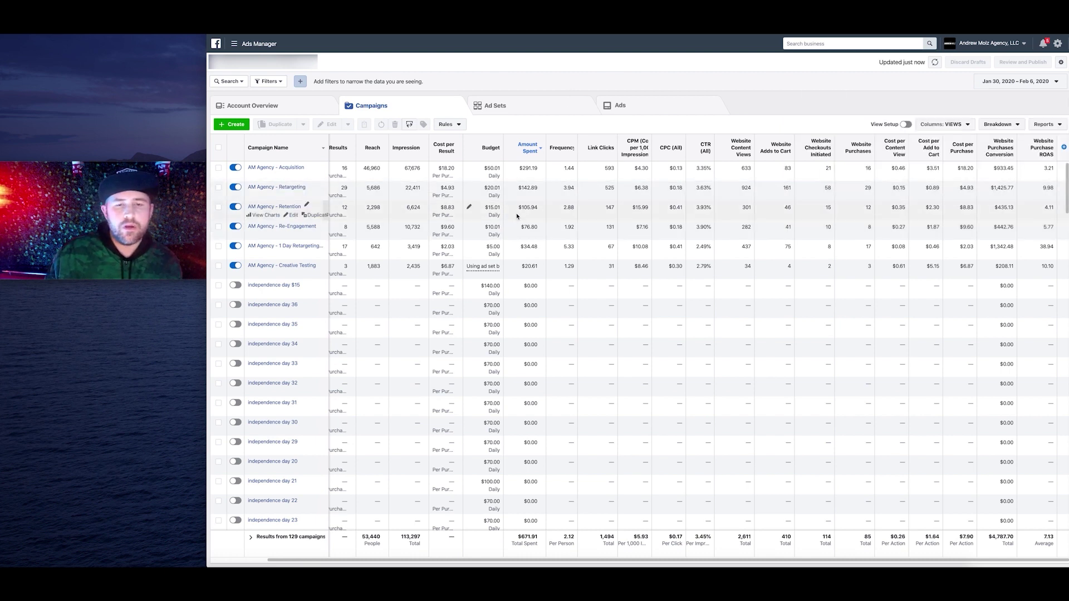
Set the reporting period to the last 7 days and examine the ad sets of the AM Agency - Creative Testing campaign
{"action": "left_click", "coordinate": [1020, 82]}
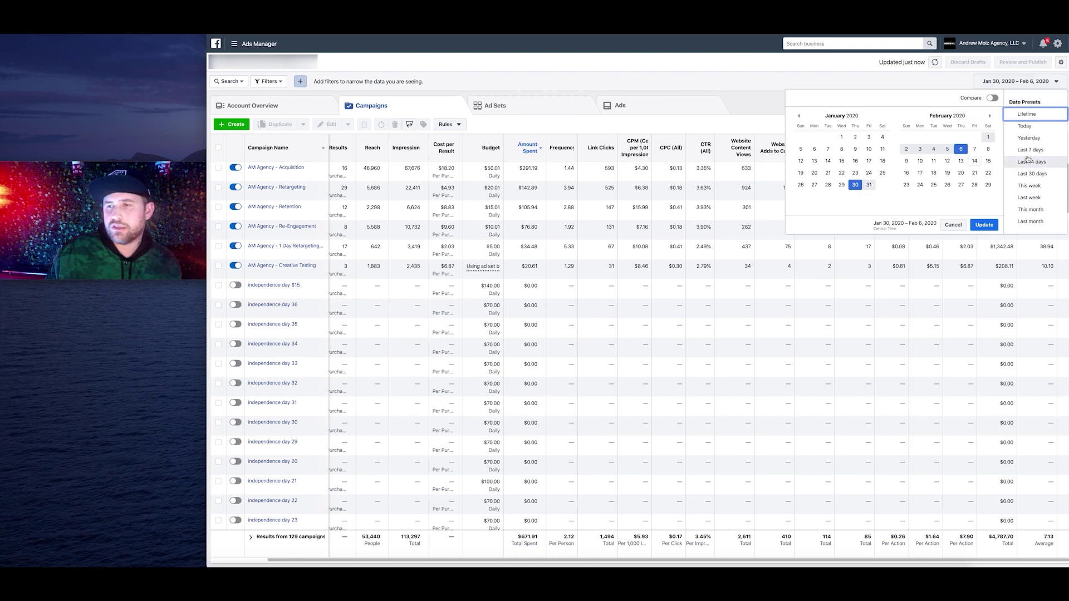
{"action": "left_click", "coordinate": [1030, 150]}
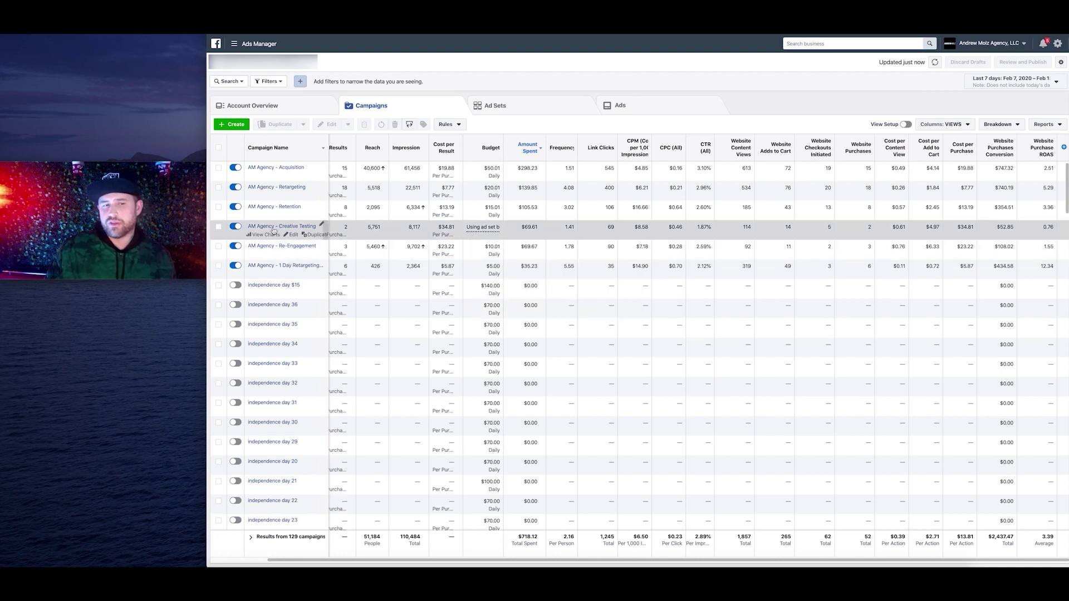
{"action": "left_click", "coordinate": [219, 226]}
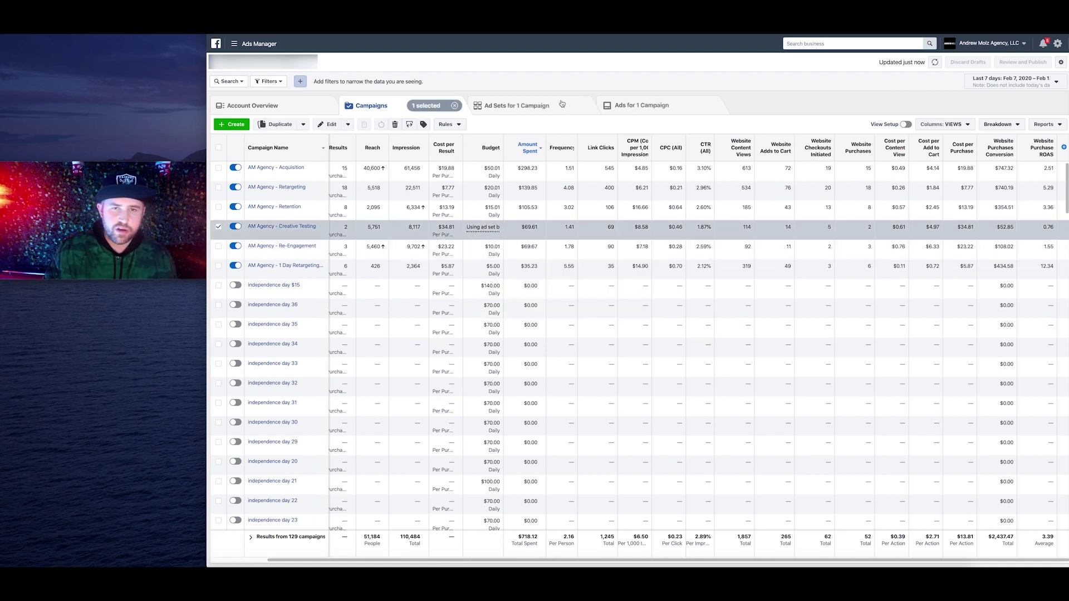
{"action": "left_click", "coordinate": [562, 104]}
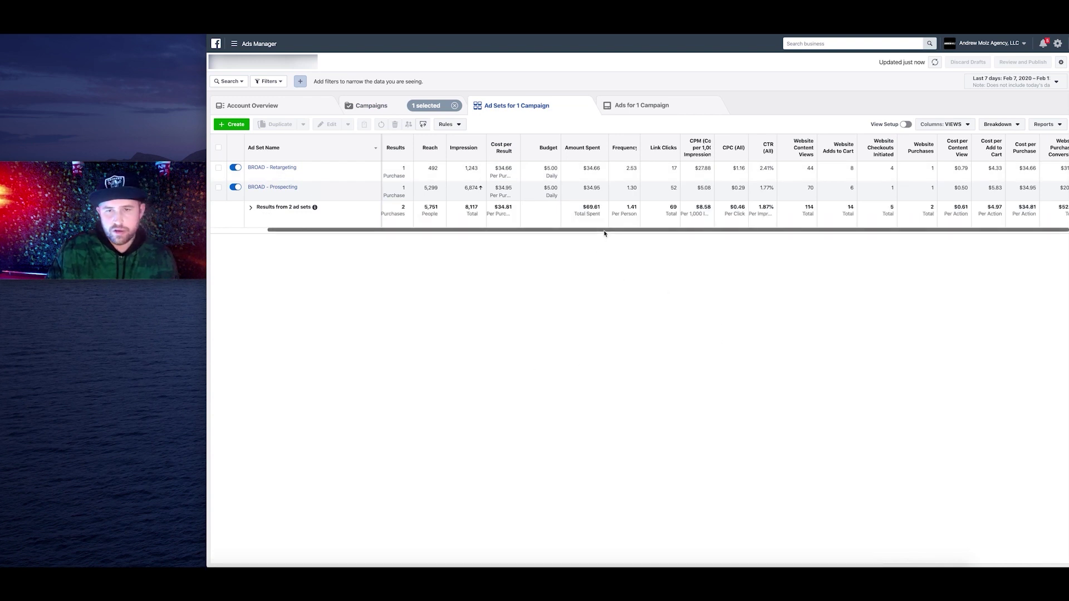
{"action": "left_click_drag", "start_coordinate": [605, 234], "coordinate": [472, 245]}
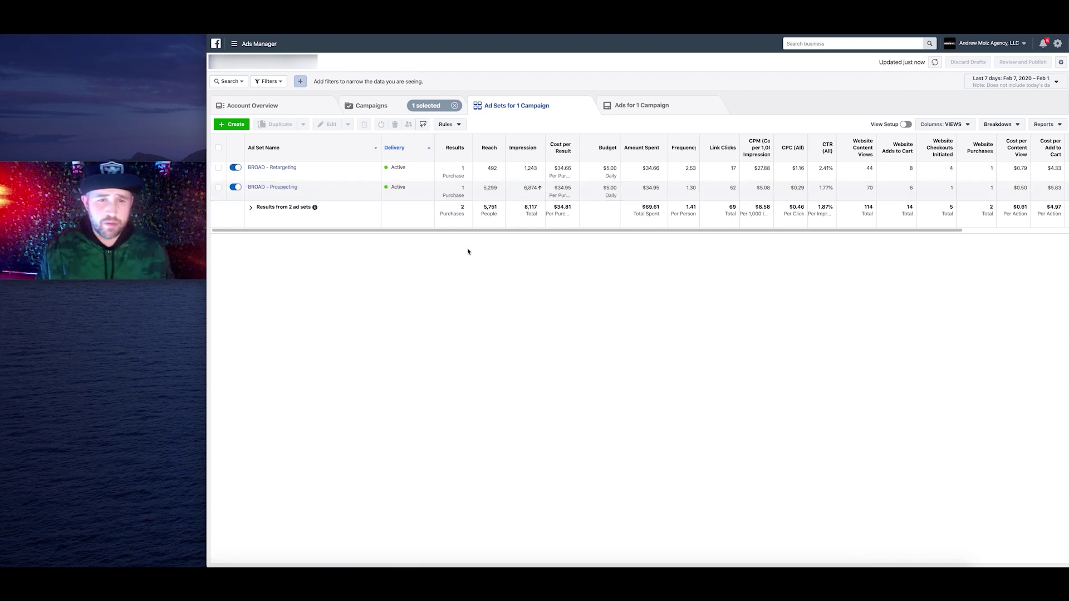
Replace the campaign selection with AM Agency - 1 Day Retargeting Purchase AD and show its ad sets
{"action": "left_click", "coordinate": [458, 99]}
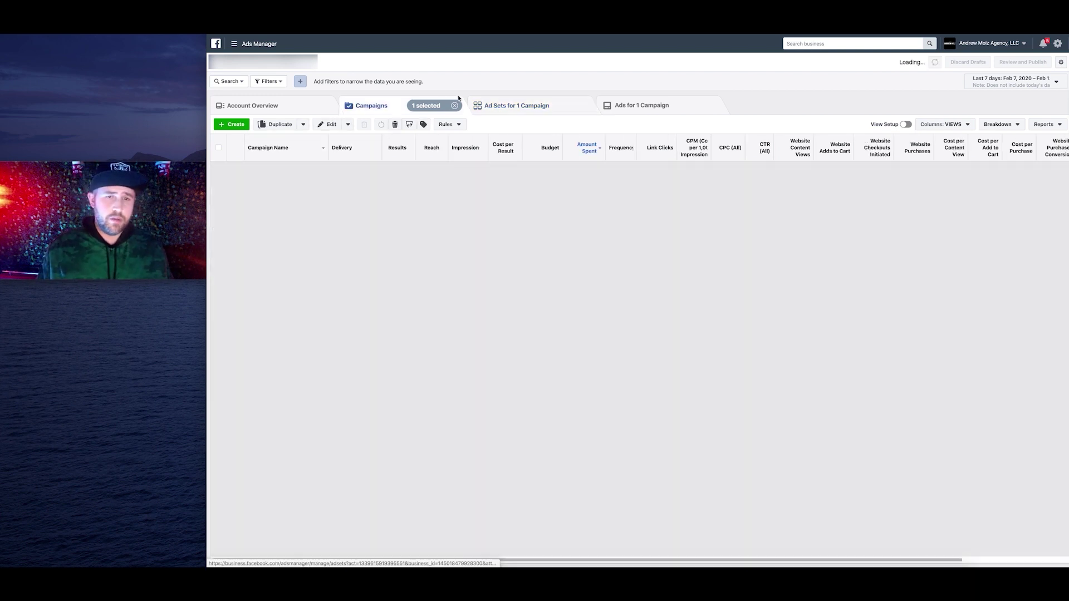
{"action": "left_click", "coordinate": [455, 106]}
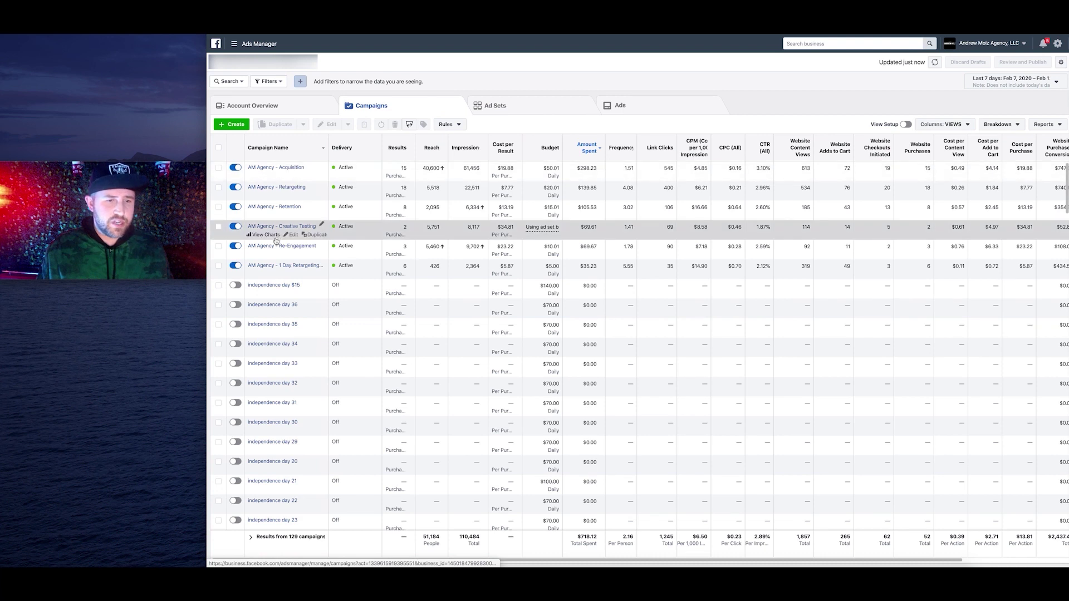
{"action": "left_click", "coordinate": [220, 269]}
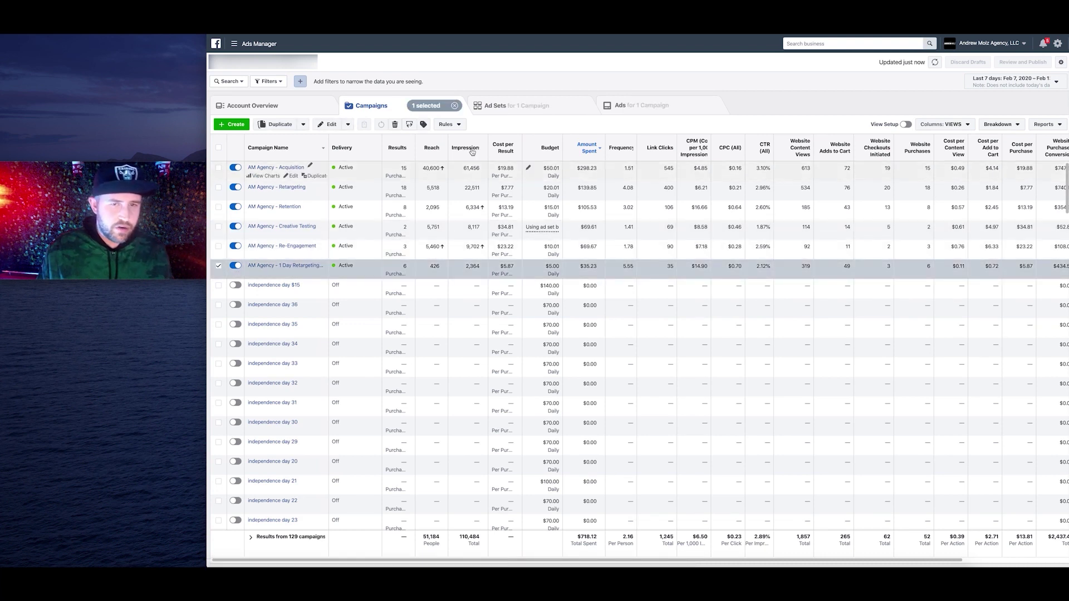
{"action": "left_click", "coordinate": [502, 106]}
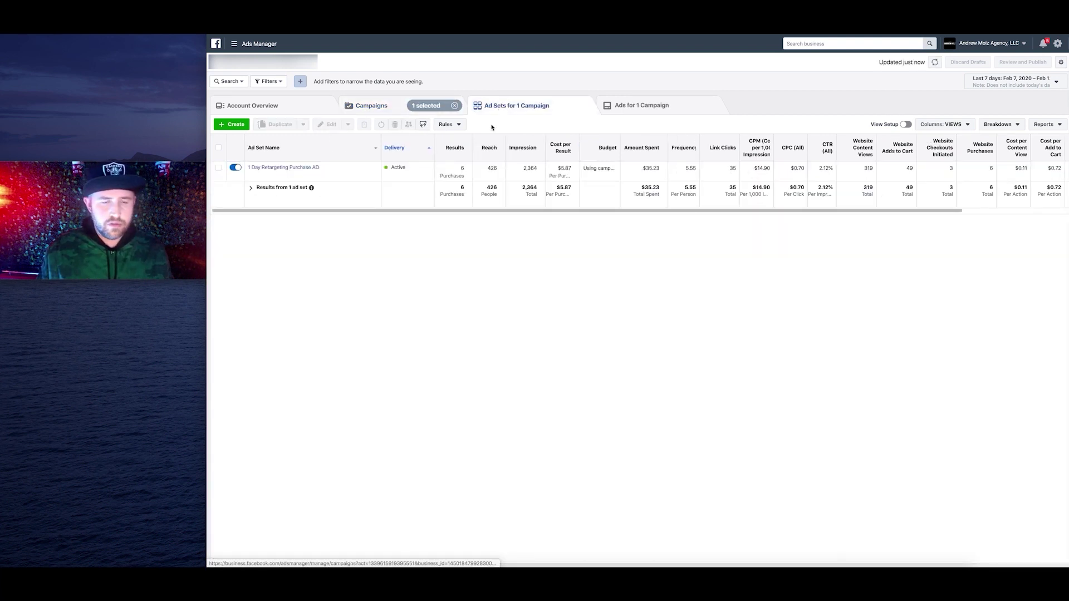
Check the metrics of the 1 Day Retargeting Purchase AD ad set, including purchase conversion and ROAS, and open its editing view
{"action": "mouse_move", "coordinate": [298, 177]}
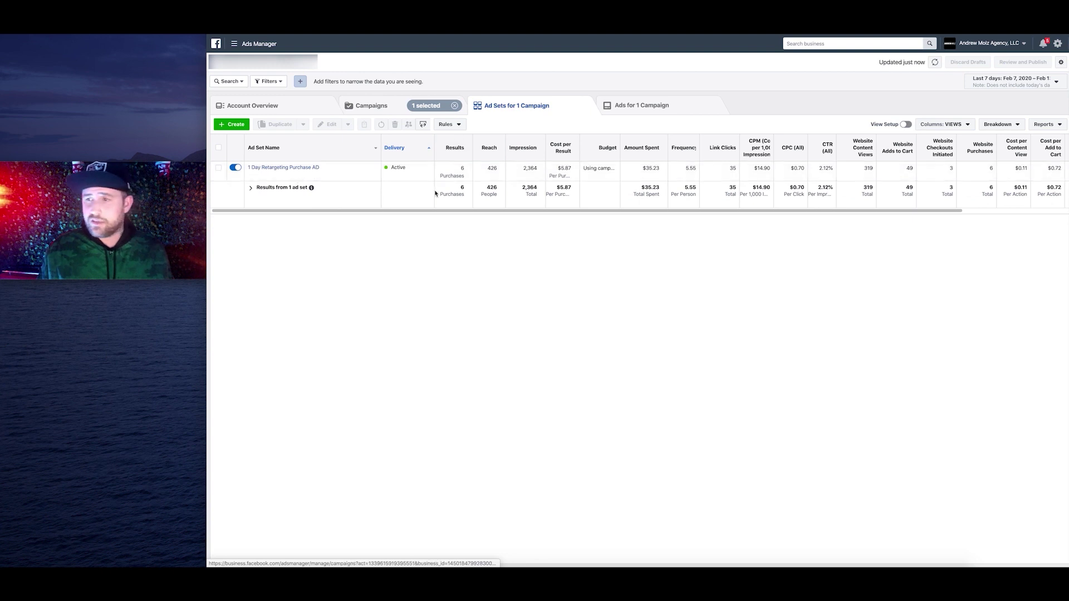
{"action": "scroll", "coordinate": [623, 177], "scroll_direction": "right", "scroll_amount": 3}
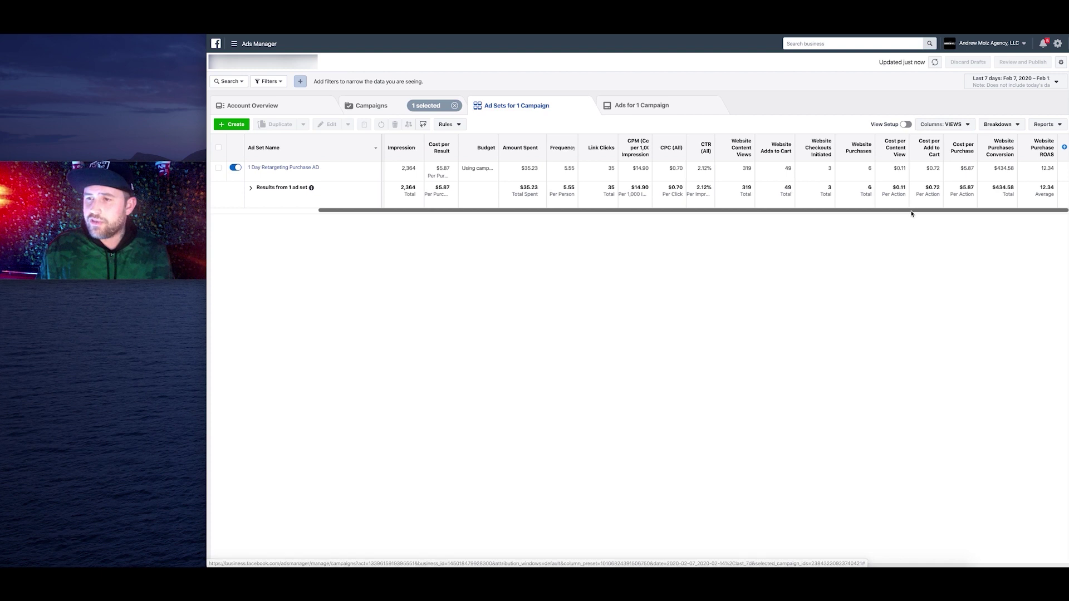
{"action": "scroll", "coordinate": [909, 215], "scroll_direction": "left", "scroll_amount": 3}
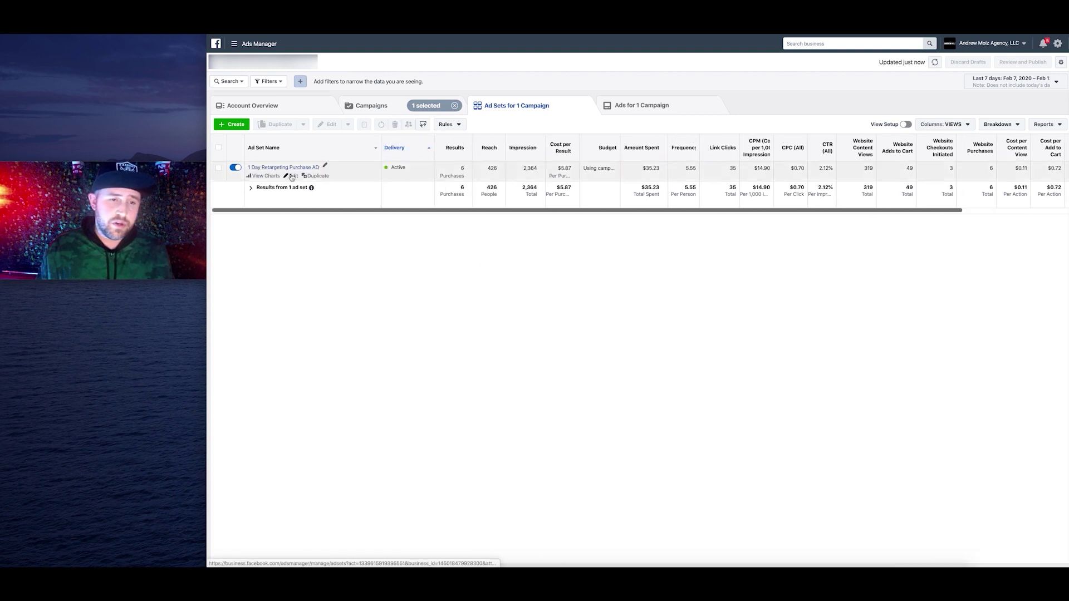
{"action": "left_click", "coordinate": [292, 176]}
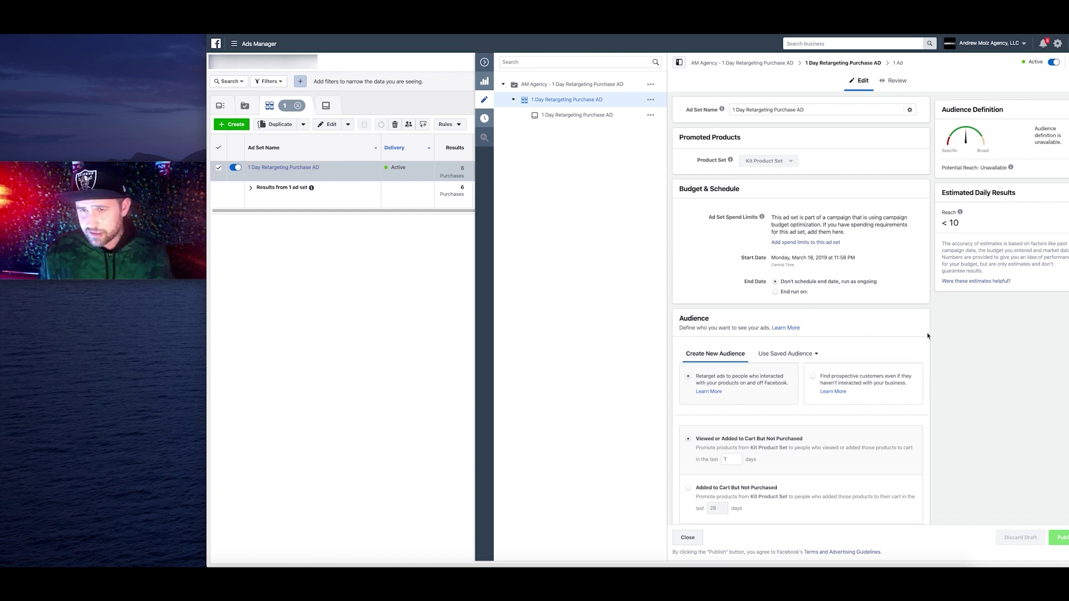
Examine the ad set's audience, placement and optimization settings and close its editing view without changes
{"action": "scroll", "coordinate": [936, 369], "scroll_direction": "down", "scroll_amount": 3}
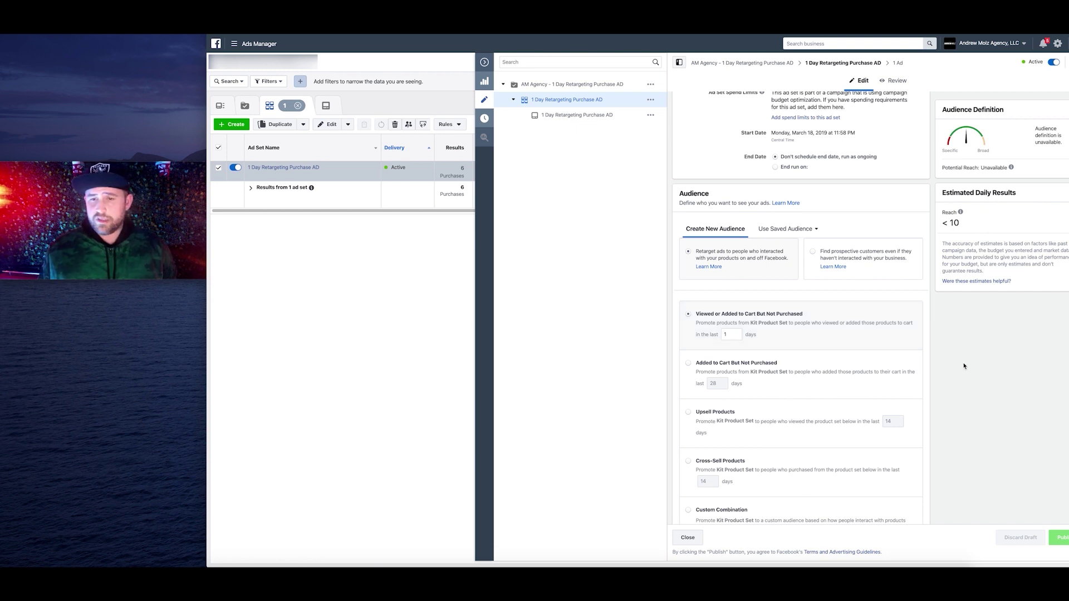
{"action": "scroll", "coordinate": [928, 389], "scroll_direction": "down", "scroll_amount": 5}
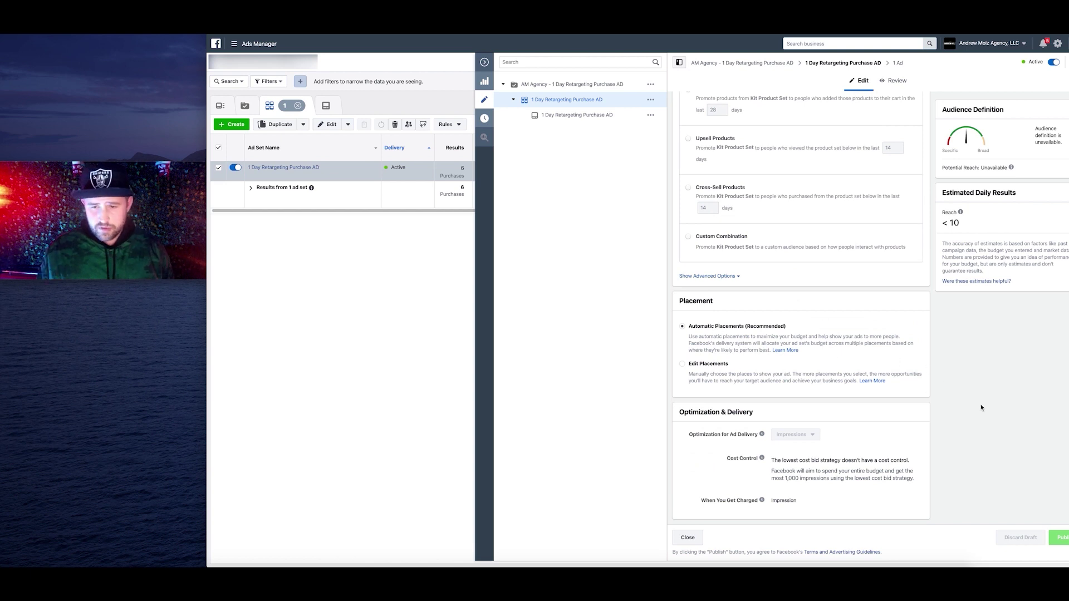
{"action": "mouse_move", "coordinate": [805, 438]}
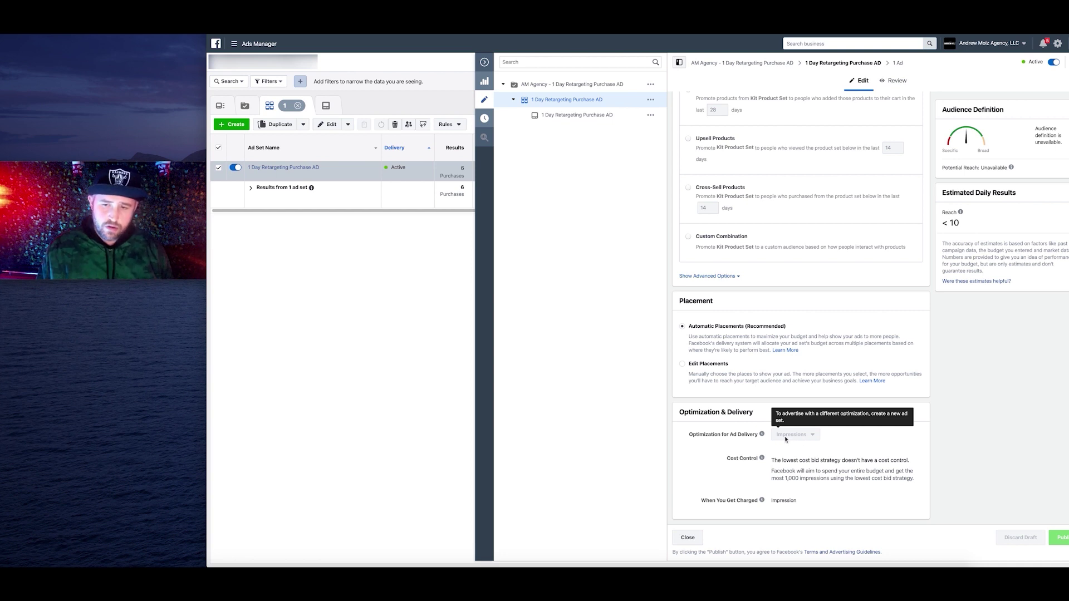
{"action": "scroll", "coordinate": [897, 441], "scroll_direction": "up", "scroll_amount": 10}
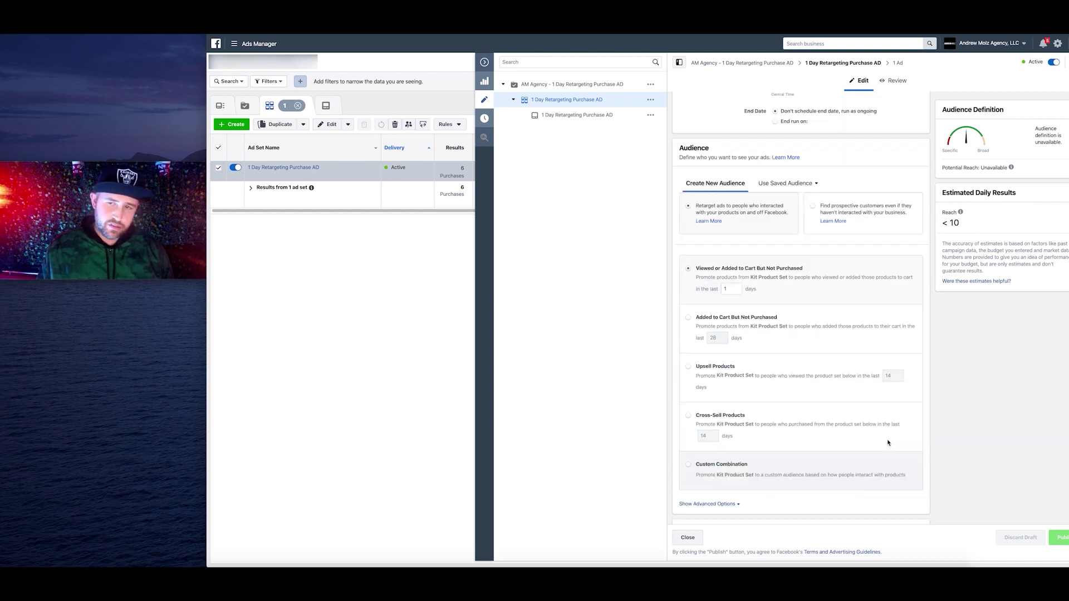
{"action": "scroll", "coordinate": [888, 442], "scroll_direction": "down", "scroll_amount": 8}
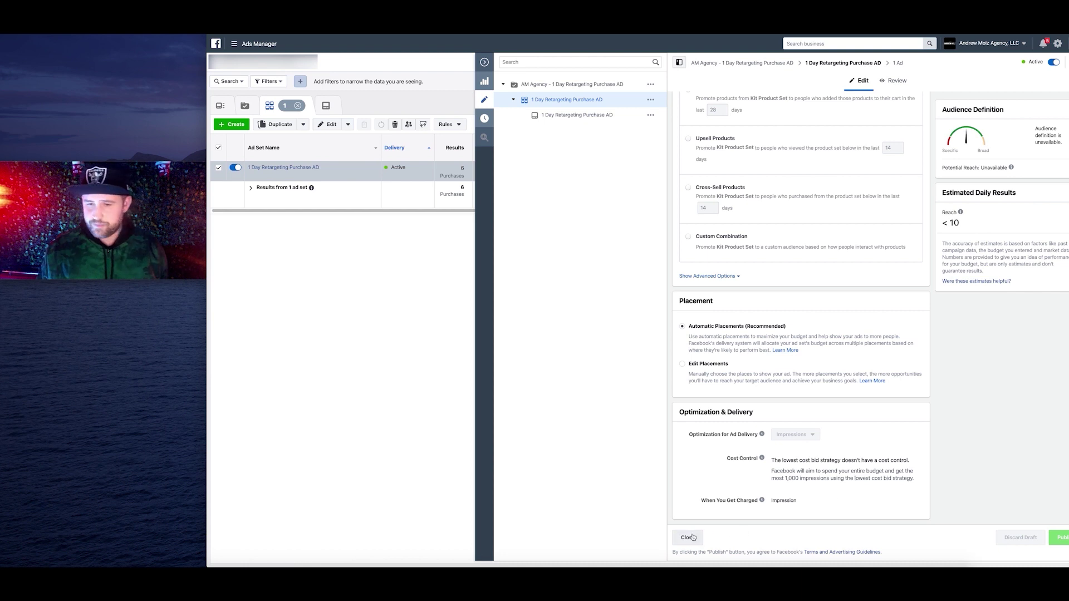
{"action": "scroll", "coordinate": [684, 490], "scroll_direction": "up", "scroll_amount": 1}
{"action": "scroll", "coordinate": [684, 491], "scroll_direction": "up", "scroll_amount": 2}
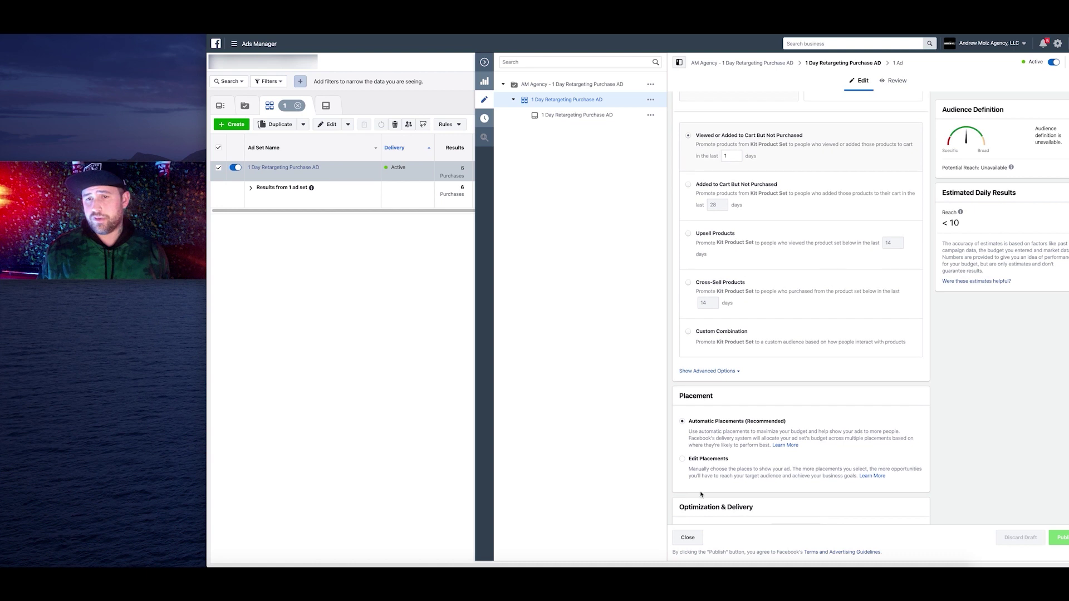
{"action": "scroll", "coordinate": [745, 468], "scroll_direction": "down", "scroll_amount": 2}
{"action": "scroll", "coordinate": [810, 442], "scroll_direction": "up", "scroll_amount": 8}
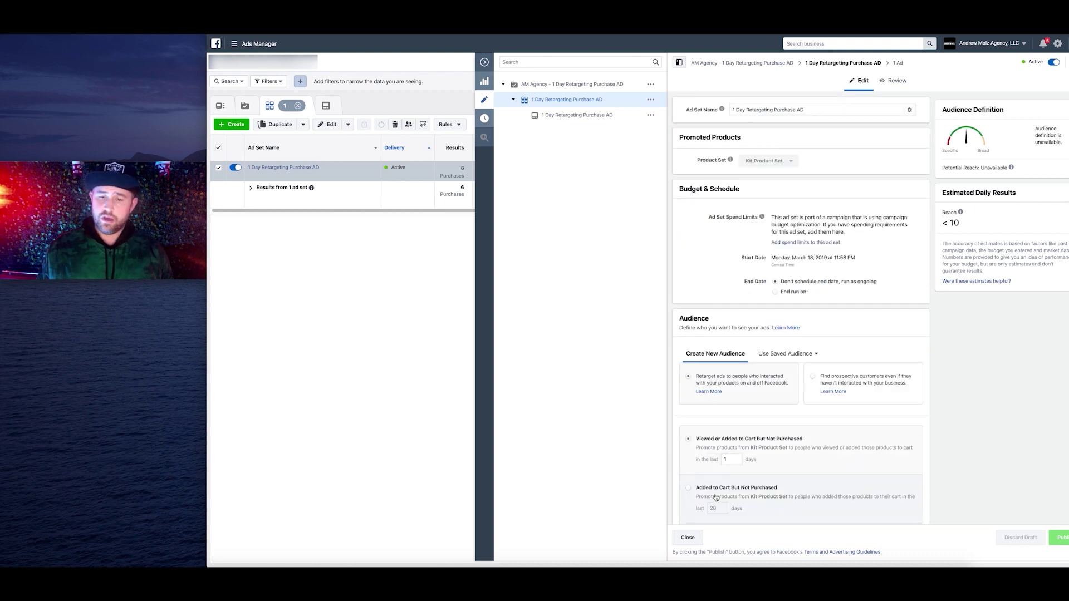
{"action": "left_click", "coordinate": [691, 536]}
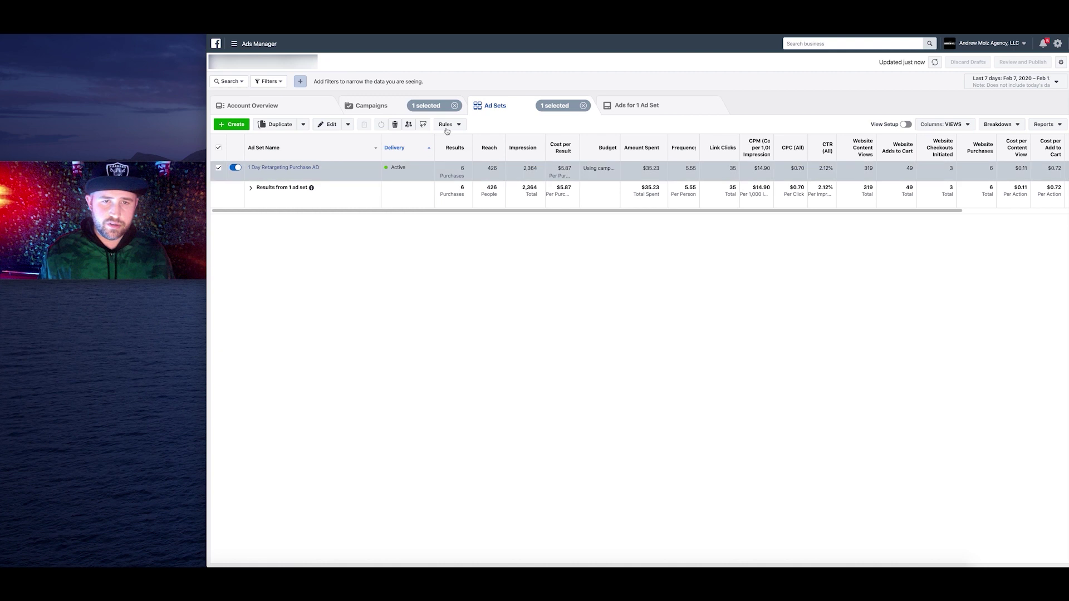
Return to the campaign list and clear the selection of the 1 Day Retargeting Purchase AD campaign
{"action": "left_click", "coordinate": [393, 112]}
{"action": "left_click", "coordinate": [583, 105]}
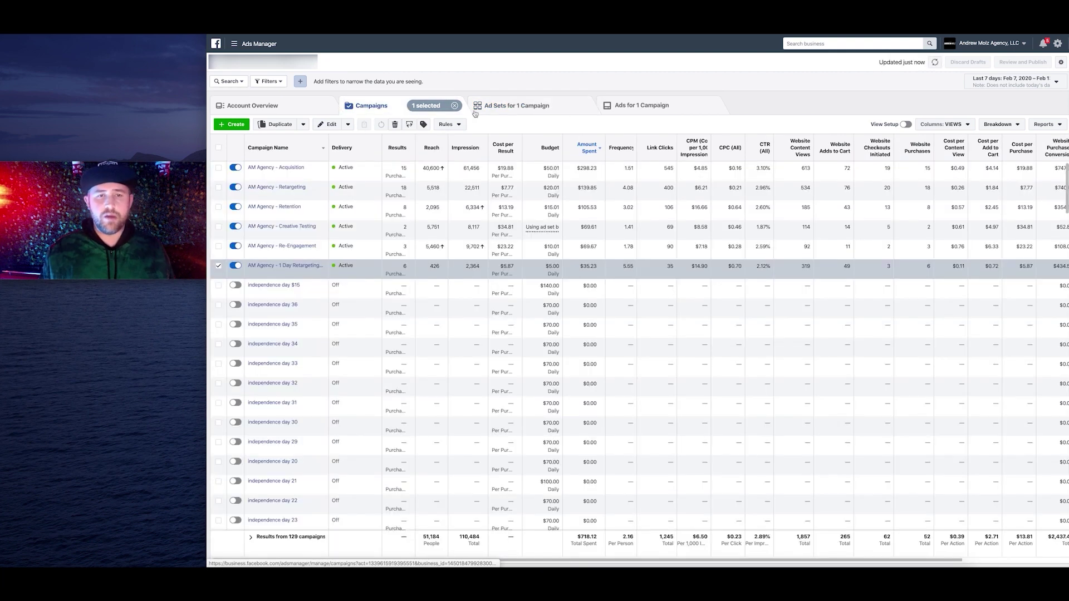
{"action": "left_click", "coordinate": [455, 105]}
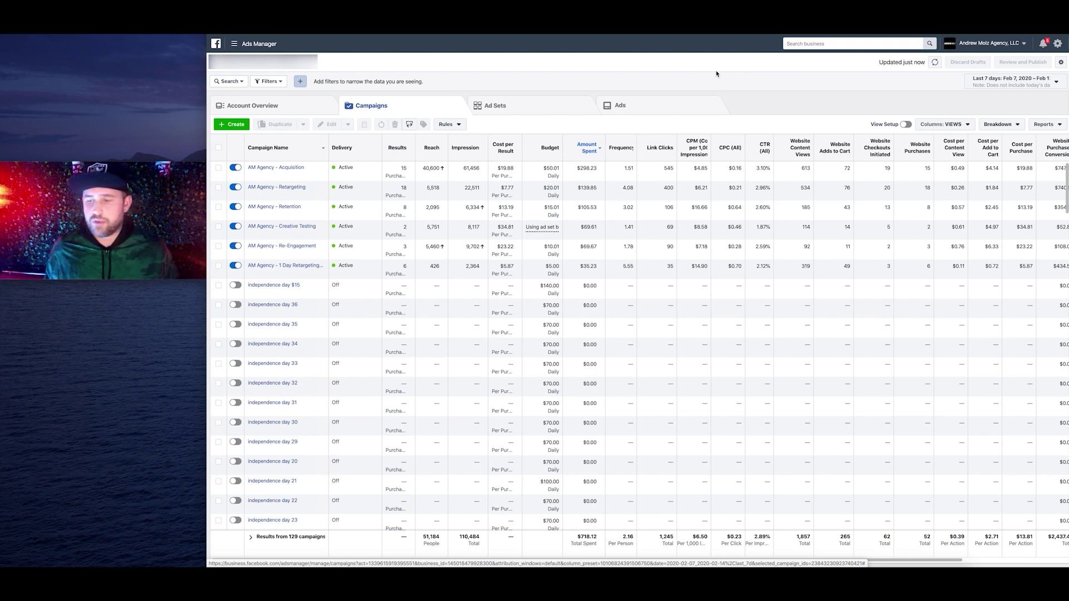
Set the reporting period to today, Feb 14, 2020, and review the metrics of the active campaigns
{"action": "left_click", "coordinate": [1036, 81]}
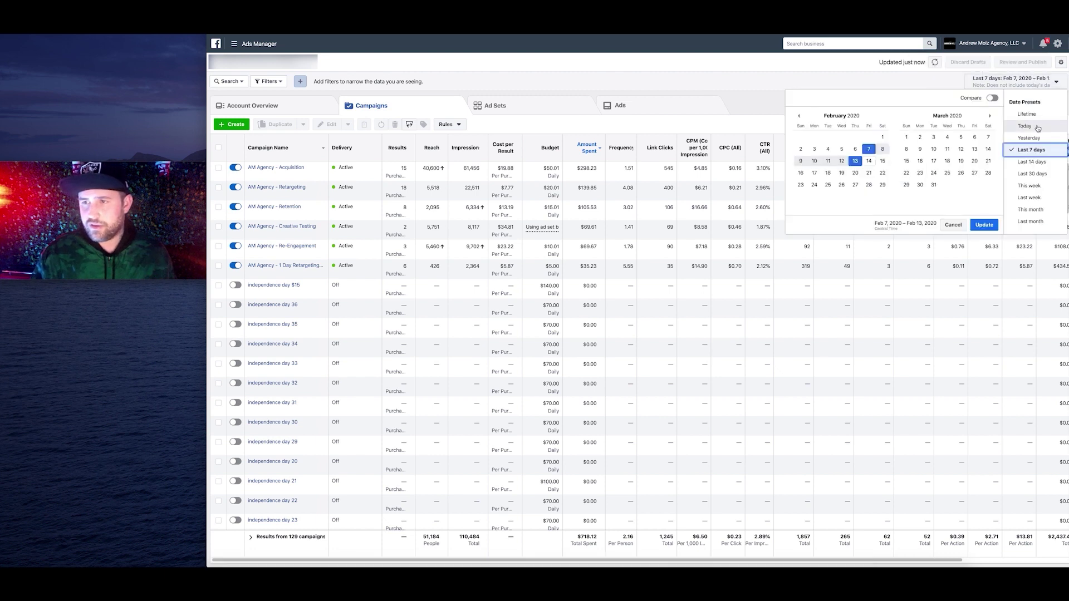
{"action": "left_click", "coordinate": [1024, 125]}
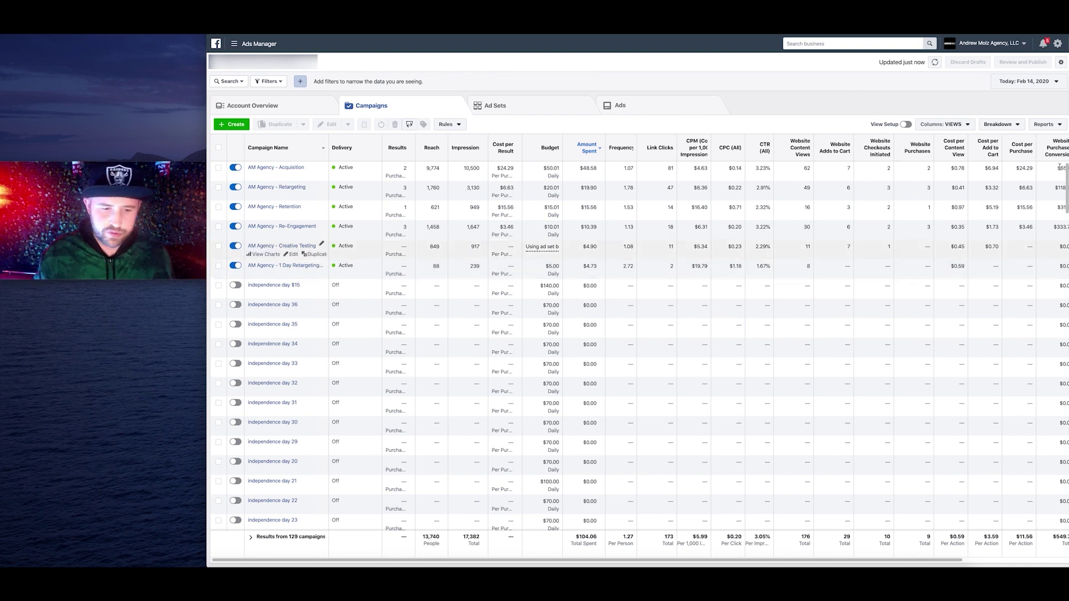
{"action": "mouse_move", "coordinate": [1064, 156]}
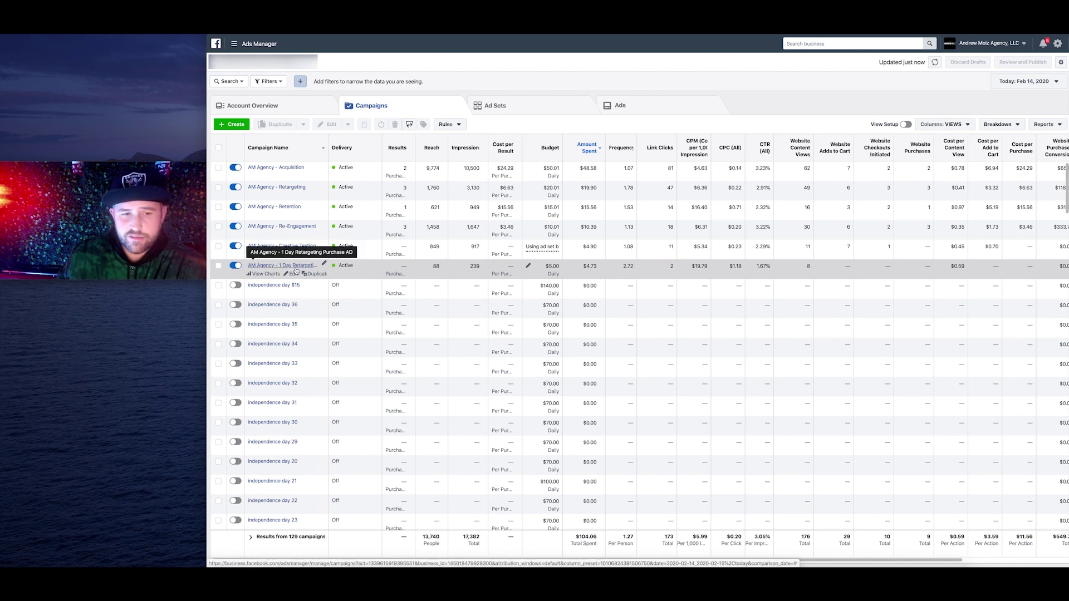
Set the reporting period to the last 14 days and check the website purchase ROAS of the 1 Day Retargeting campaign
{"action": "left_click", "coordinate": [1015, 88]}
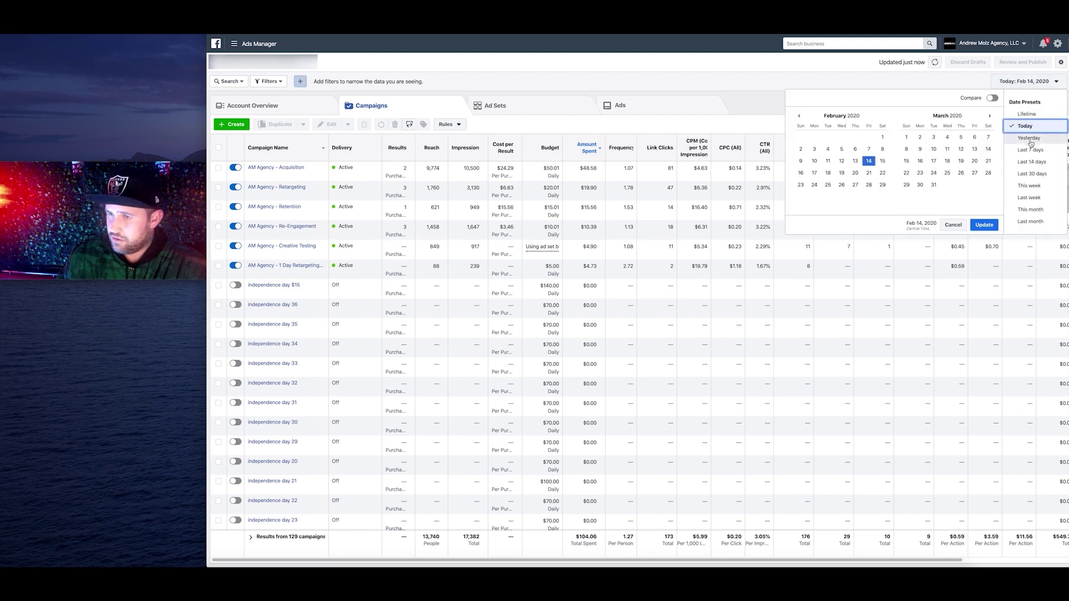
{"action": "left_click", "coordinate": [756, 191]}
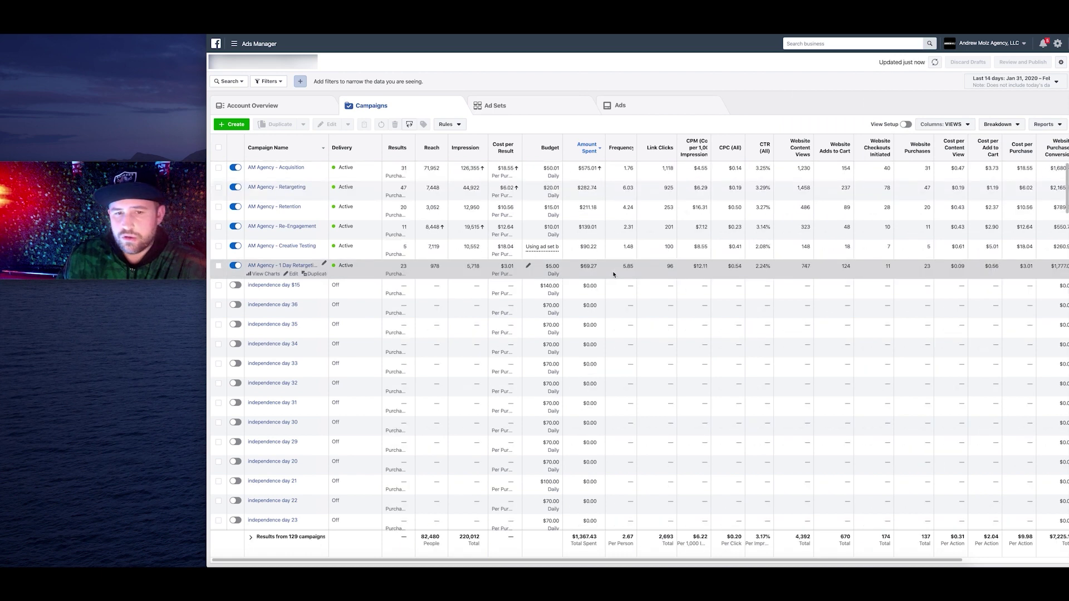
{"action": "scroll", "coordinate": [614, 274], "scroll_direction": "right", "scroll_amount": 3}
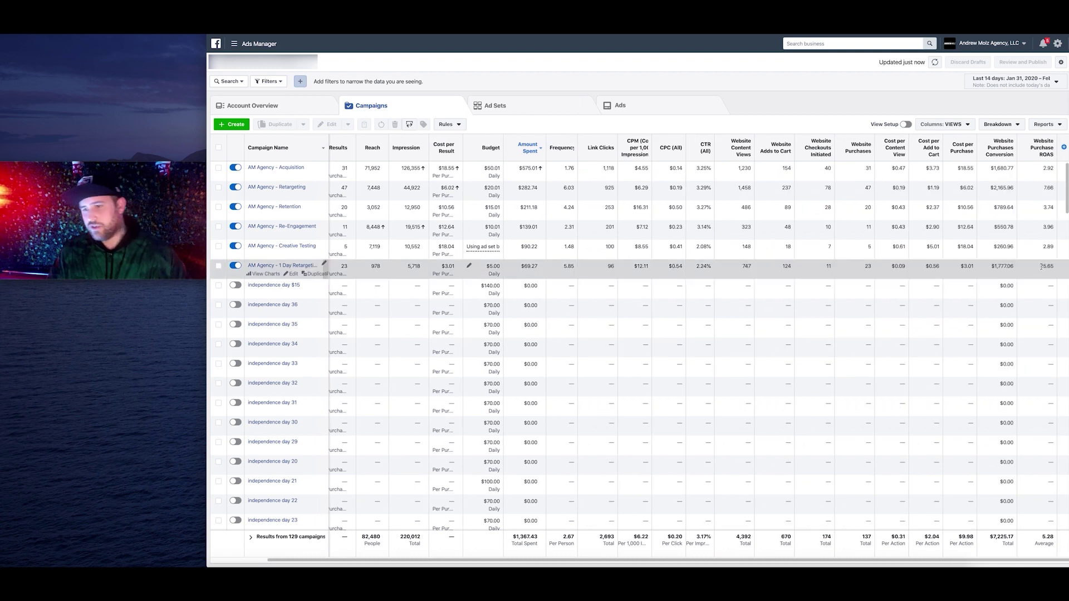
{"action": "left_click", "coordinate": [1041, 266]}
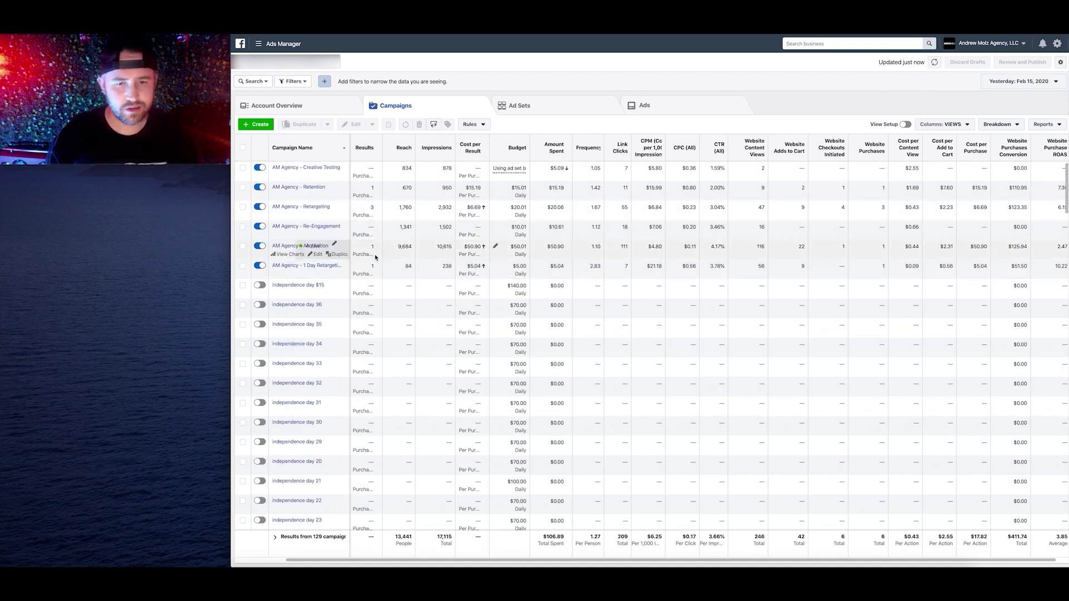
Check the average website purchase ROAS across all campaigns for Feb 15, 2020, and switch the reporting period to today
{"action": "mouse_move", "coordinate": [484, 269]}
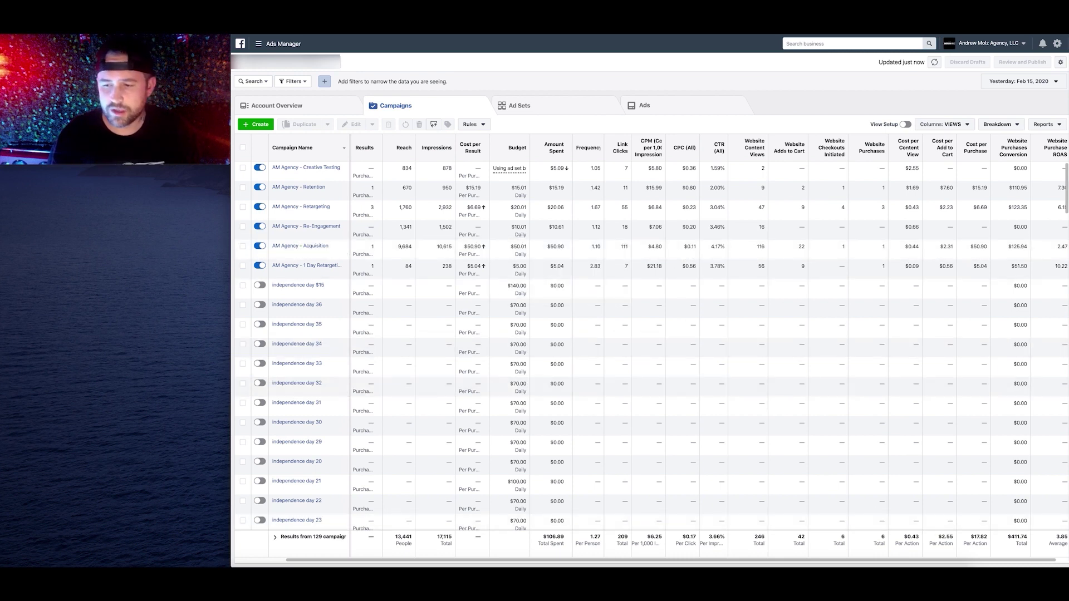
{"action": "left_click_drag", "start_coordinate": [1065, 537], "coordinate": [1059, 537]}
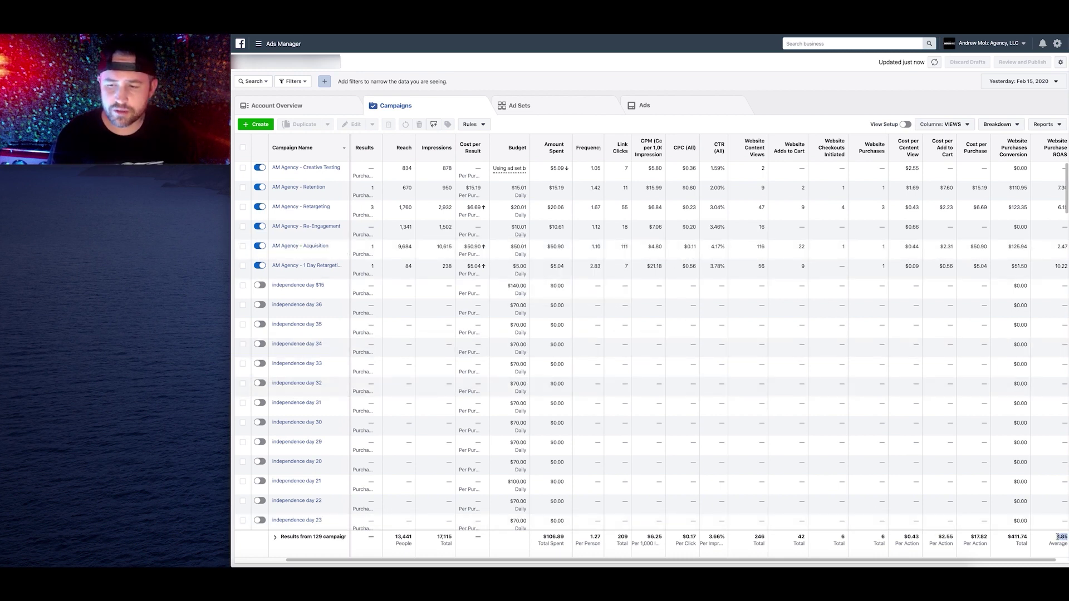
{"action": "left_click", "coordinate": [1056, 540]}
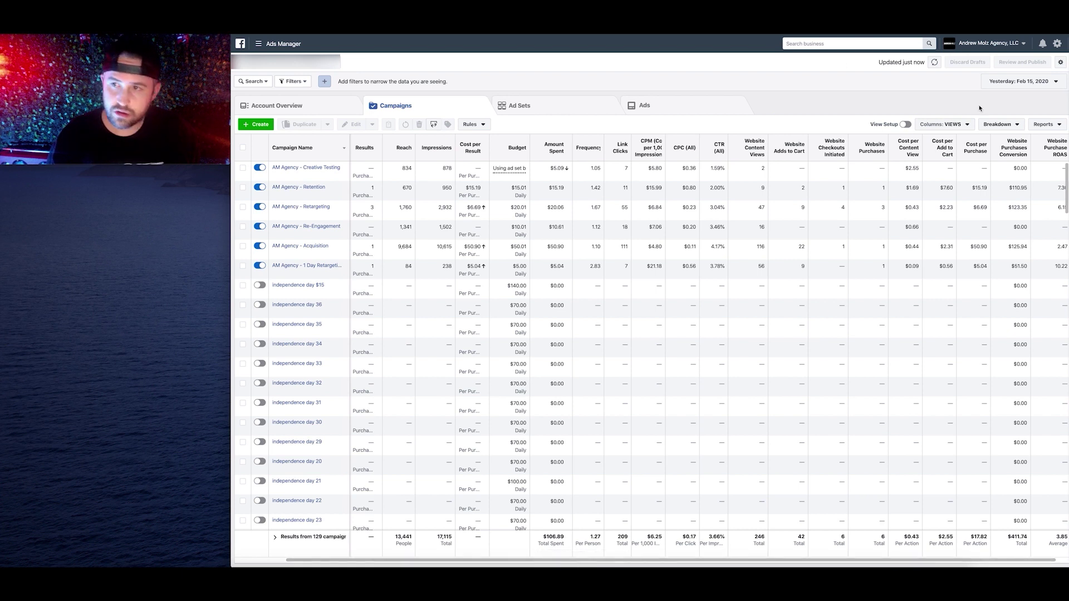
{"action": "left_click", "coordinate": [1024, 82]}
{"action": "left_click", "coordinate": [1023, 126]}
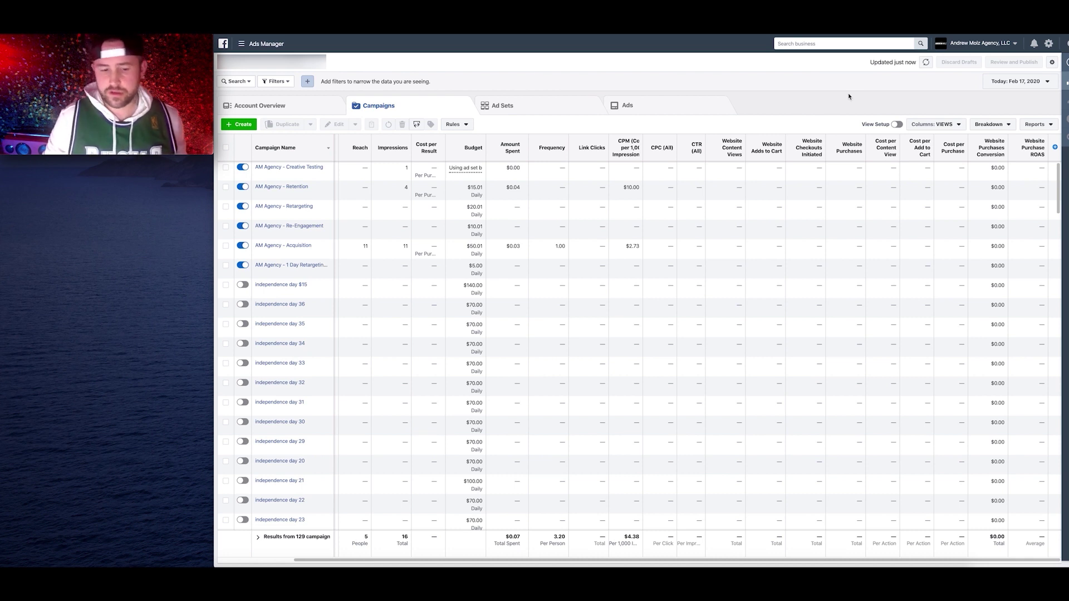
Set the reporting period to yesterday, Feb 16, 2020, and review the campaigns' results through to the purchase ROAS
{"action": "left_click", "coordinate": [1026, 82]}
{"action": "left_click", "coordinate": [1018, 138]}
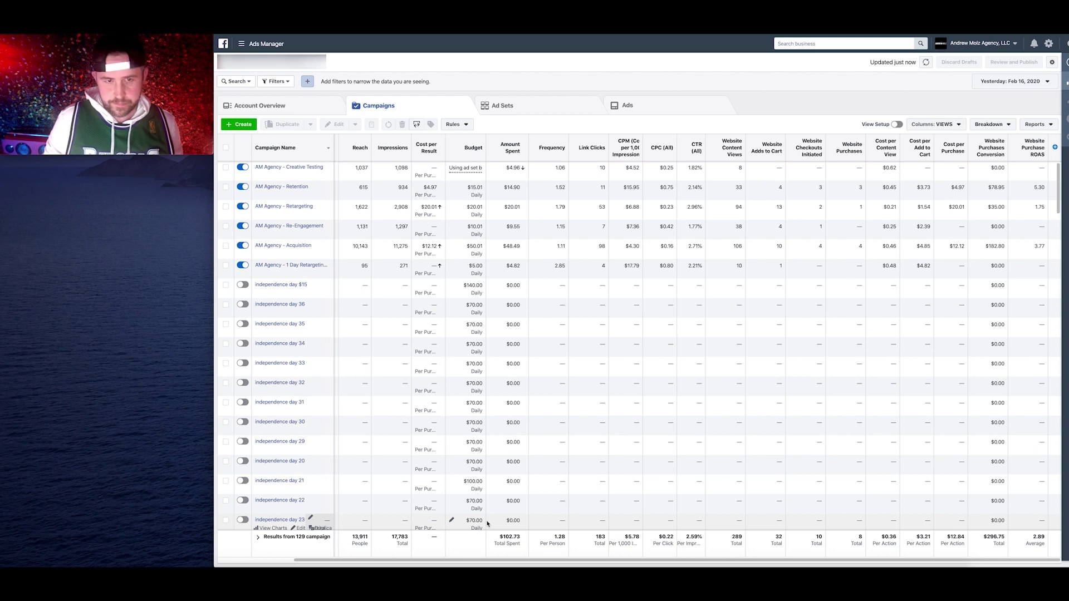
{"action": "scroll", "coordinate": [487, 524], "scroll_direction": "left", "scroll_amount": 3}
{"action": "scroll", "coordinate": [488, 523], "scroll_direction": "right", "scroll_amount": 2}
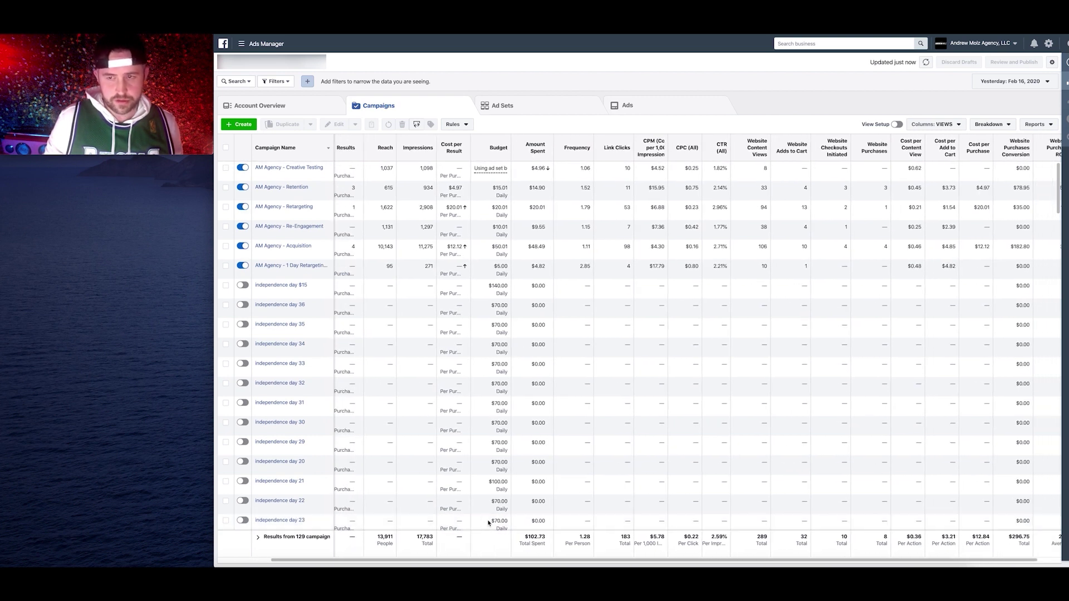
{"action": "scroll", "coordinate": [488, 524], "scroll_direction": "right", "scroll_amount": 3}
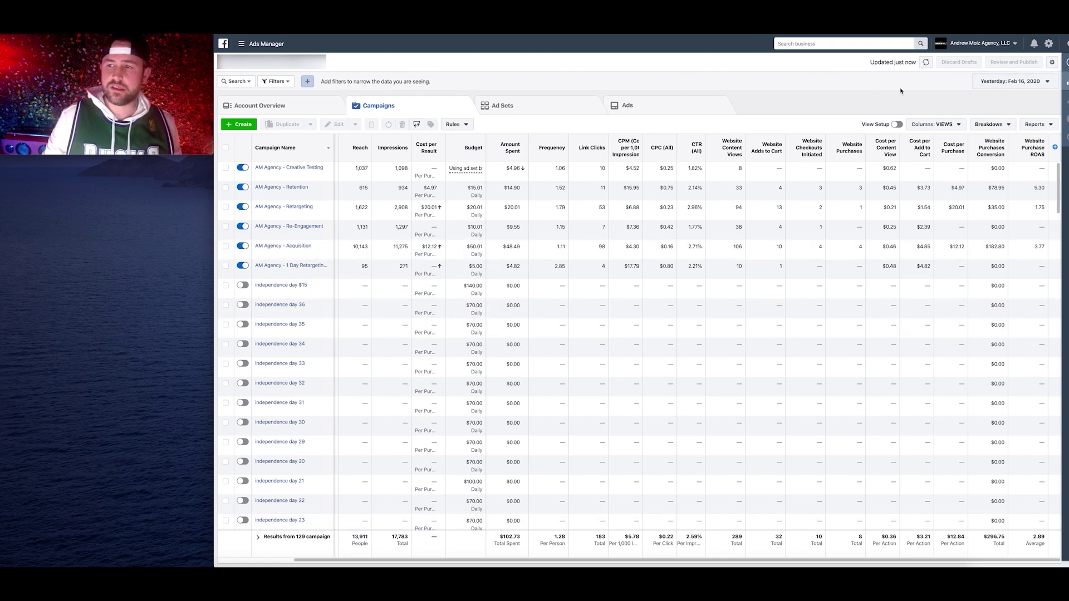
View the campaign results for today, followed by those for the single day Feb 18, 2020
{"action": "left_click", "coordinate": [999, 82]}
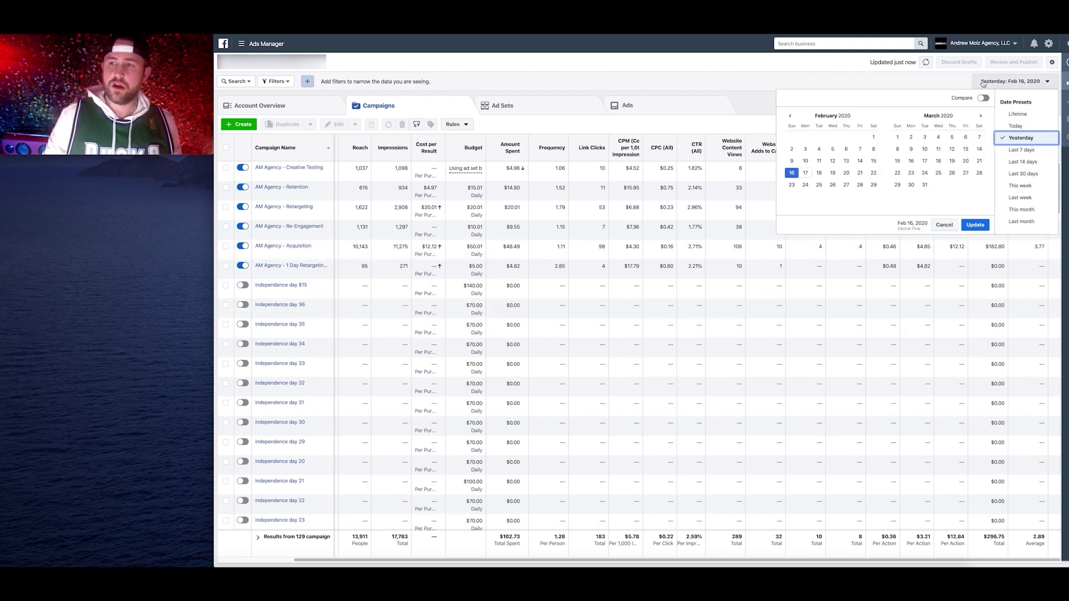
{"action": "left_click", "coordinate": [1001, 127]}
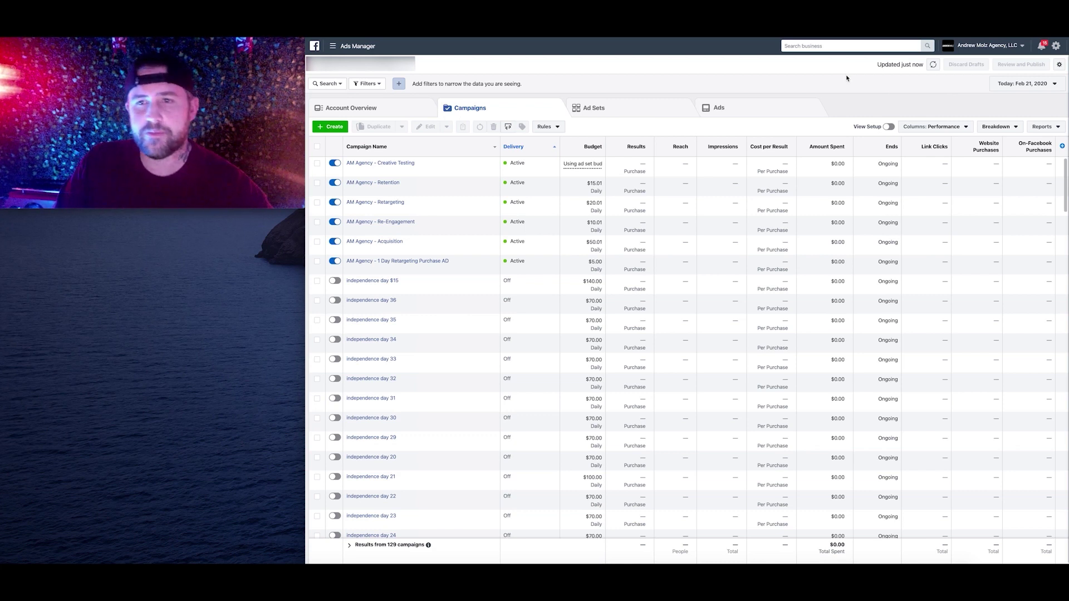
{"action": "left_click", "coordinate": [1007, 86]}
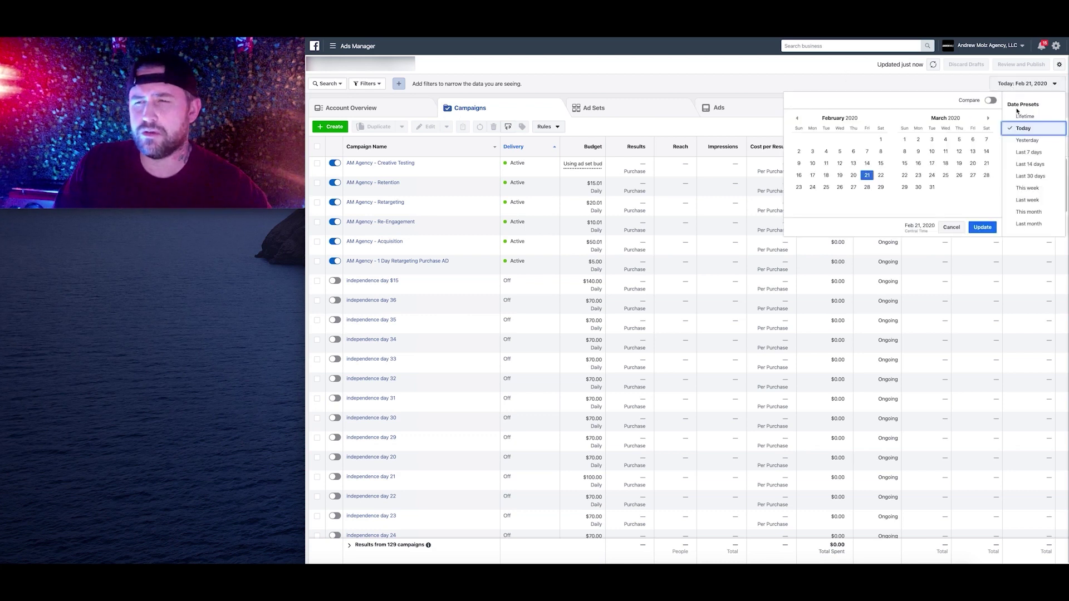
{"action": "left_click", "coordinate": [827, 177]}
{"action": "left_click", "coordinate": [982, 227]}
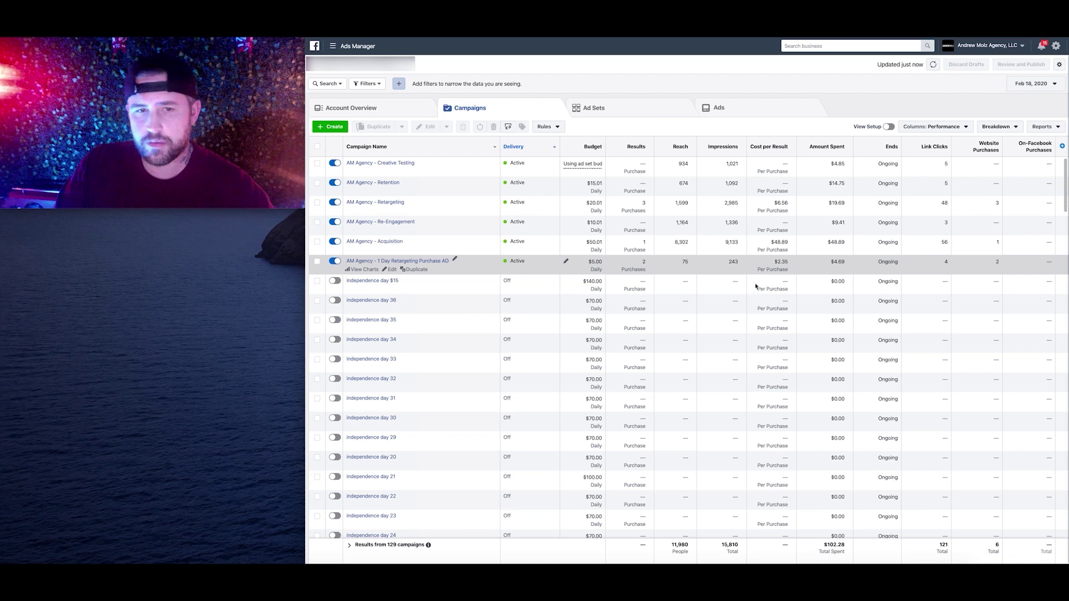
Apply the VIEWS column preset to the campaign table and check the website purchase conversion and ROAS columns
{"action": "left_click", "coordinate": [909, 128]}
{"action": "left_click", "coordinate": [919, 266]}
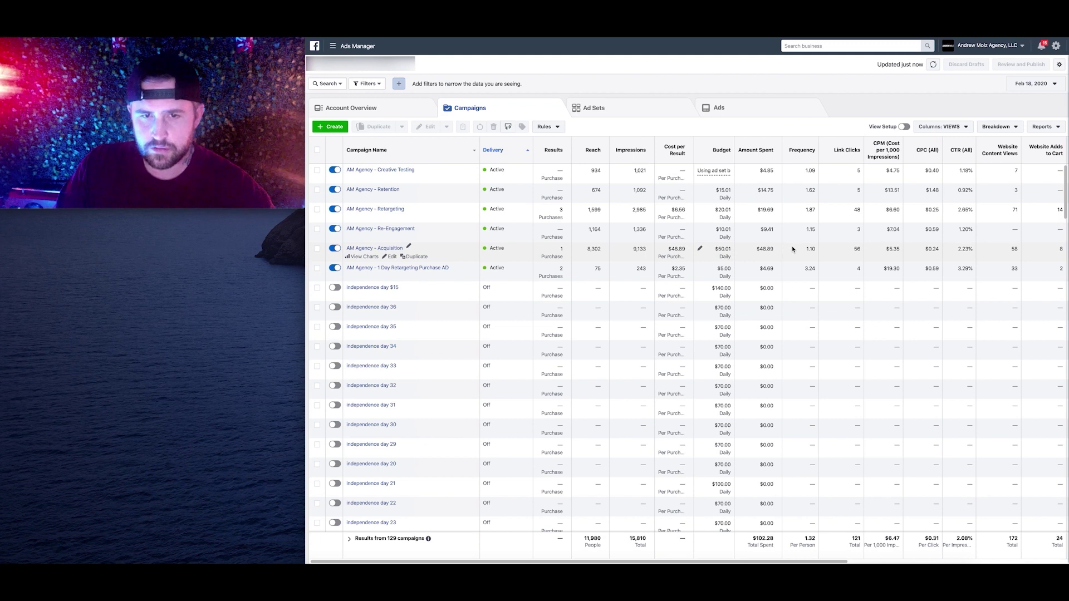
{"action": "scroll", "coordinate": [792, 249], "scroll_direction": "right", "scroll_amount": 10}
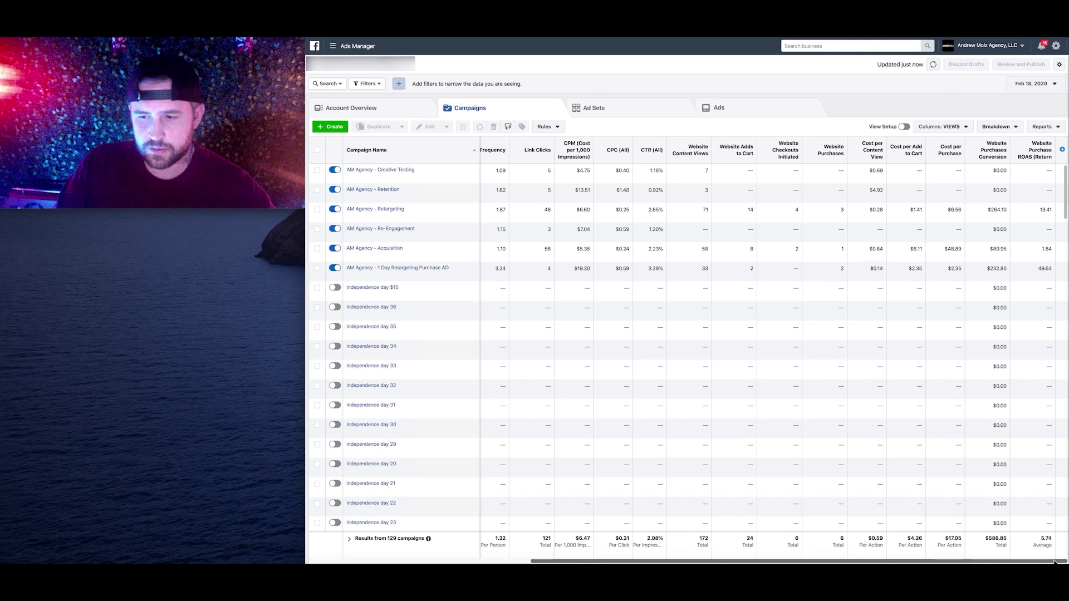
{"action": "left_click_drag", "start_coordinate": [1054, 562], "coordinate": [1003, 554]}
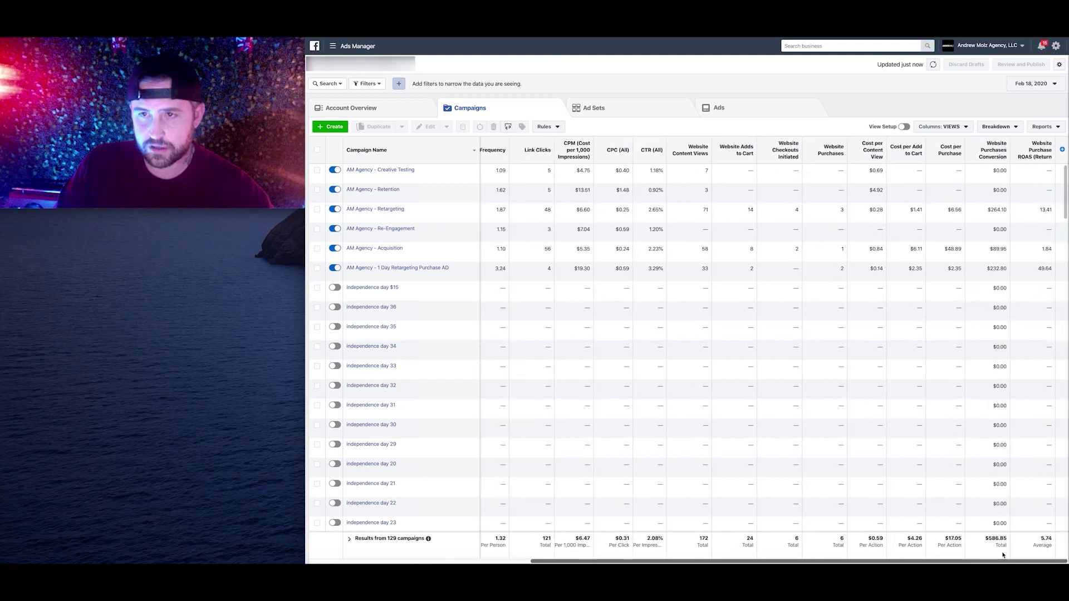
Set the reporting period to Feb 17, 2020, and review that day's purchase costs and ROAS
{"action": "left_click", "coordinate": [1033, 84]}
{"action": "left_click", "coordinate": [813, 175]}
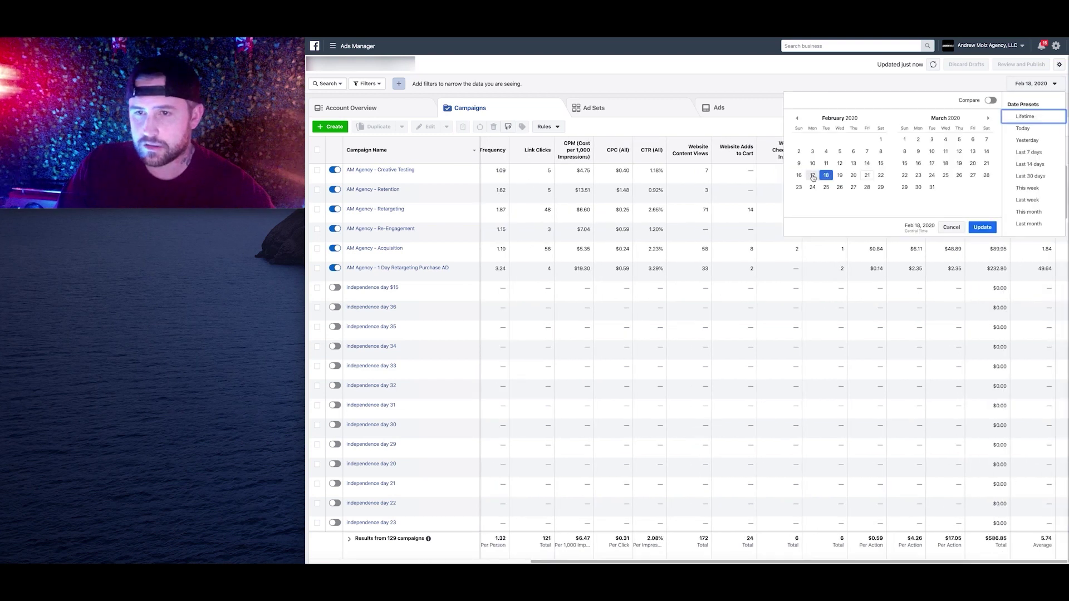
{"action": "left_click", "coordinate": [980, 227]}
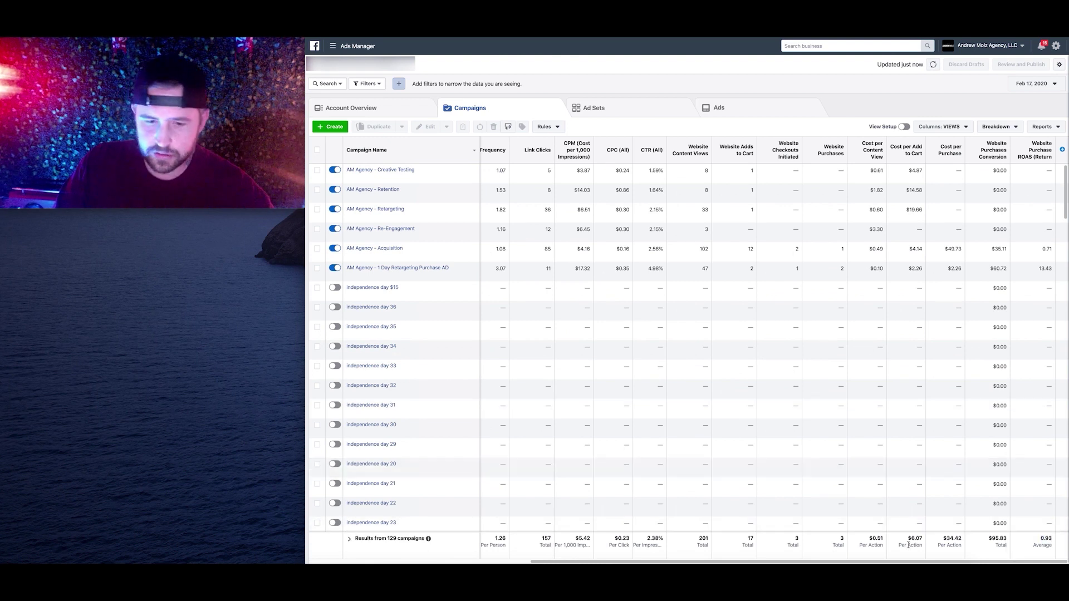
Switch the reporting period back to Feb 18, 2020, and review the total purchase conversion and average ROAS
{"action": "left_click", "coordinate": [1025, 84]}
{"action": "left_click", "coordinate": [826, 176]}
{"action": "left_click", "coordinate": [981, 228]}
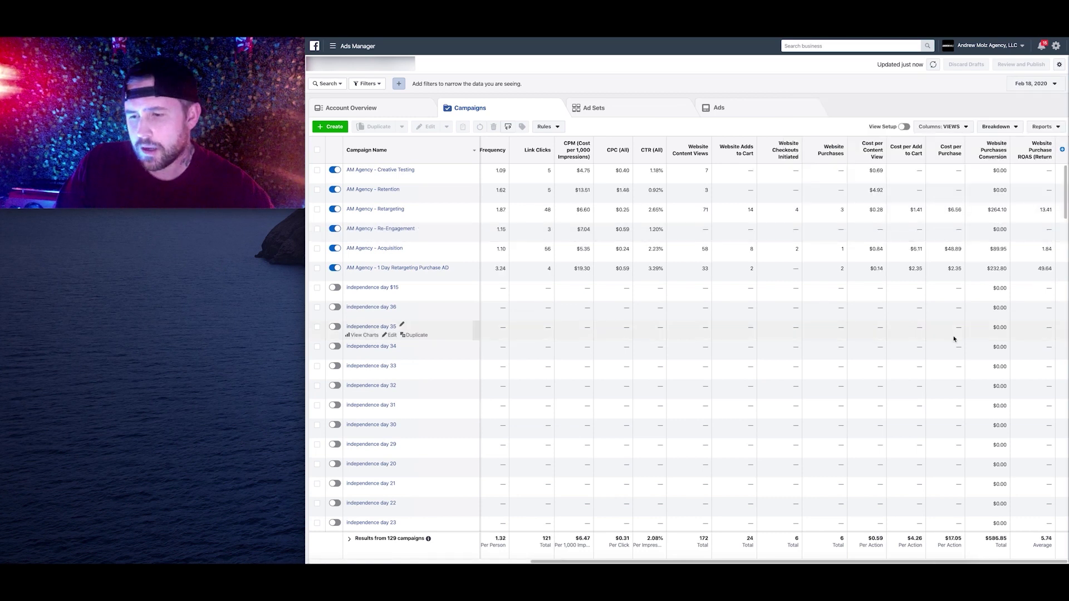
{"action": "mouse_move", "coordinate": [996, 561]}
{"action": "left_mouse_down"}
{"action": "mouse_move", "coordinate": [899, 562]}
{"action": "mouse_move", "coordinate": [1001, 558]}
{"action": "left_mouse_up"}
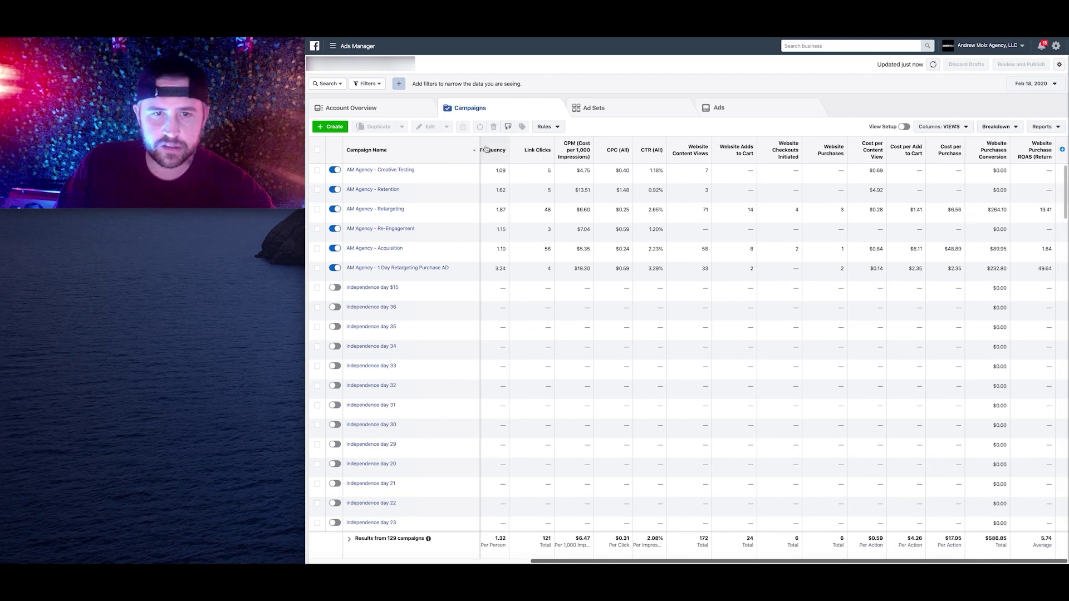
Narrow the Campaign Name column and review the campaign results for Feb 19, 2020, from reach and budget through purchase ROAS
{"action": "left_click_drag", "start_coordinate": [469, 142], "coordinate": [455, 142]}
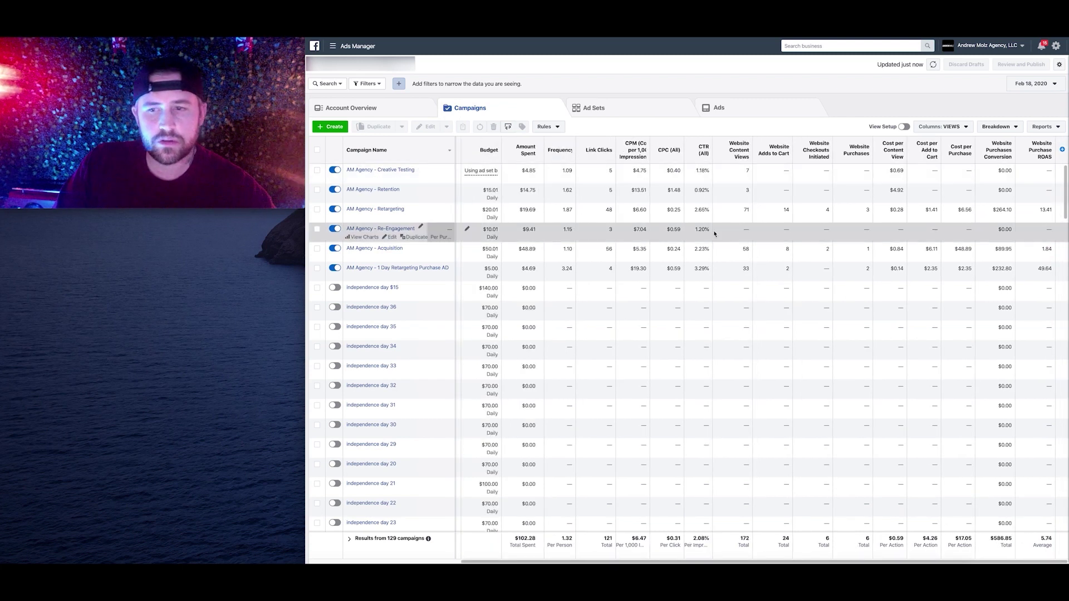
{"action": "left_click", "coordinate": [1027, 85]}
{"action": "left_click", "coordinate": [839, 175]}
{"action": "left_click", "coordinate": [981, 227]}
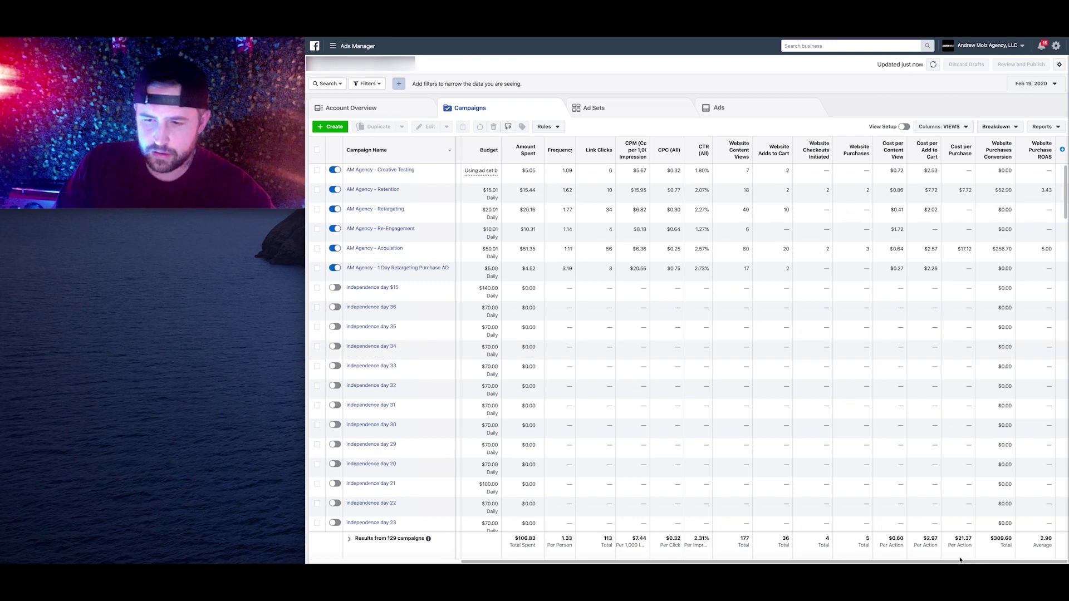
{"action": "left_click_drag", "start_coordinate": [960, 559], "coordinate": [823, 560]}
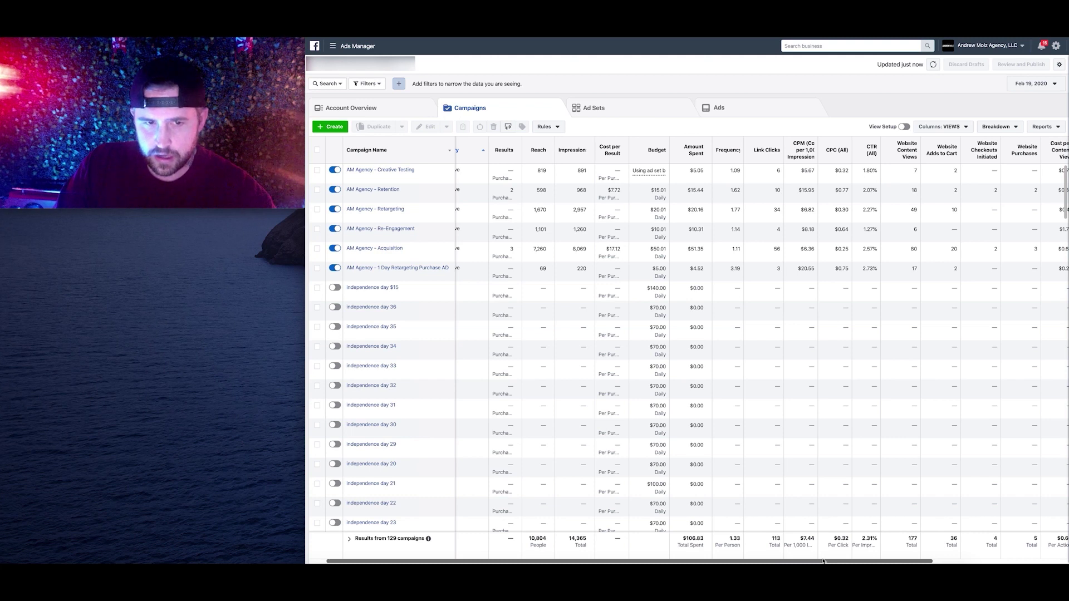
{"action": "left_click_drag", "start_coordinate": [823, 560], "coordinate": [979, 561]}
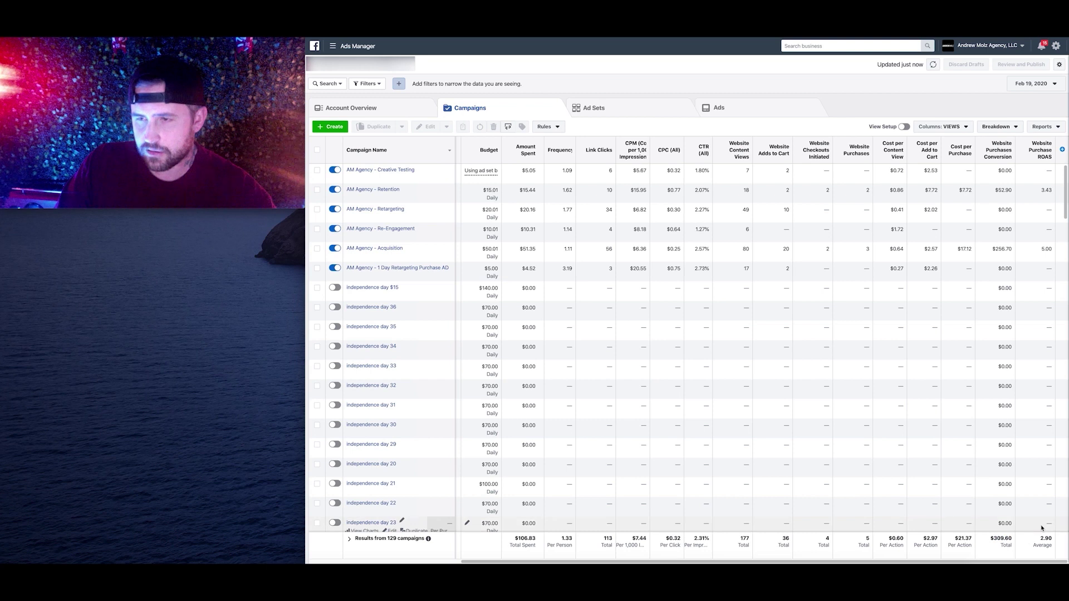
Set the reporting period to Feb 20, 2020, and review that day's delivery, cost per result and website purchase ROAS columns
{"action": "left_click", "coordinate": [1030, 83]}
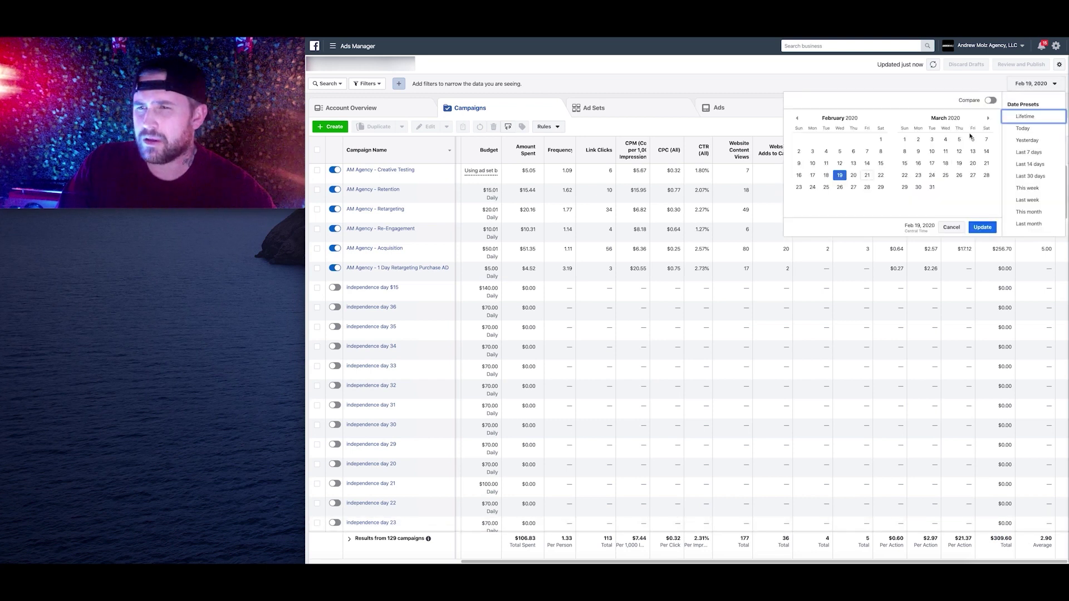
{"action": "left_click", "coordinate": [853, 176]}
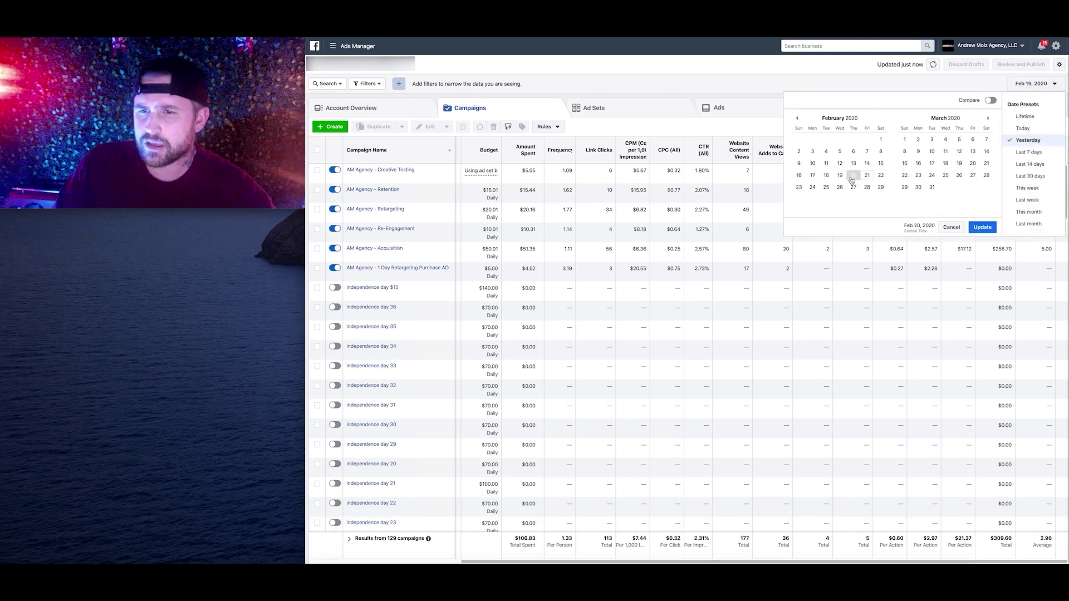
{"action": "left_click", "coordinate": [983, 227]}
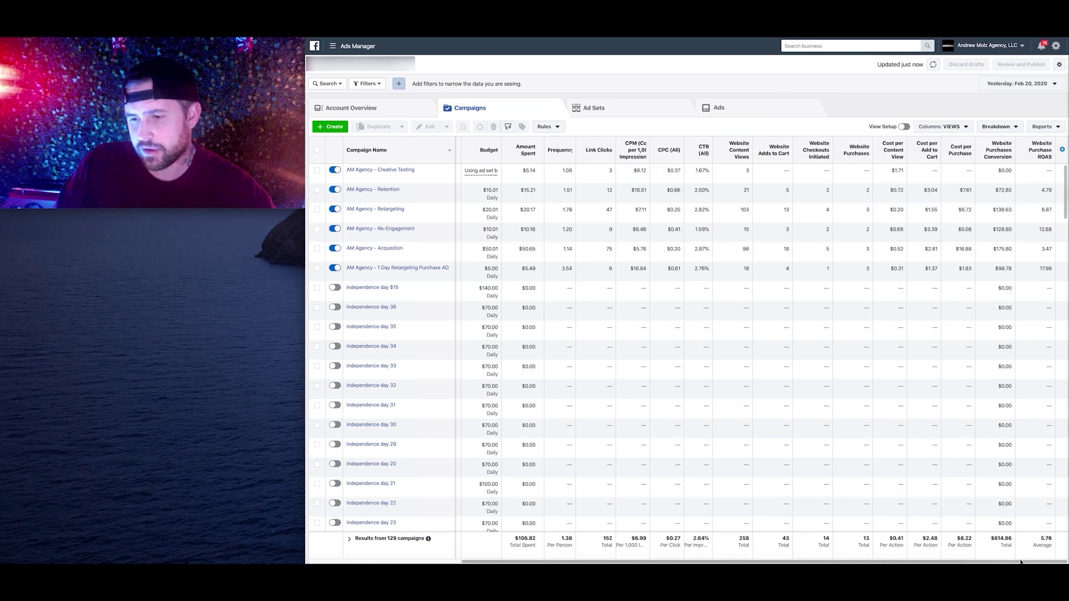
{"action": "left_click_drag", "start_coordinate": [1029, 562], "coordinate": [877, 563]}
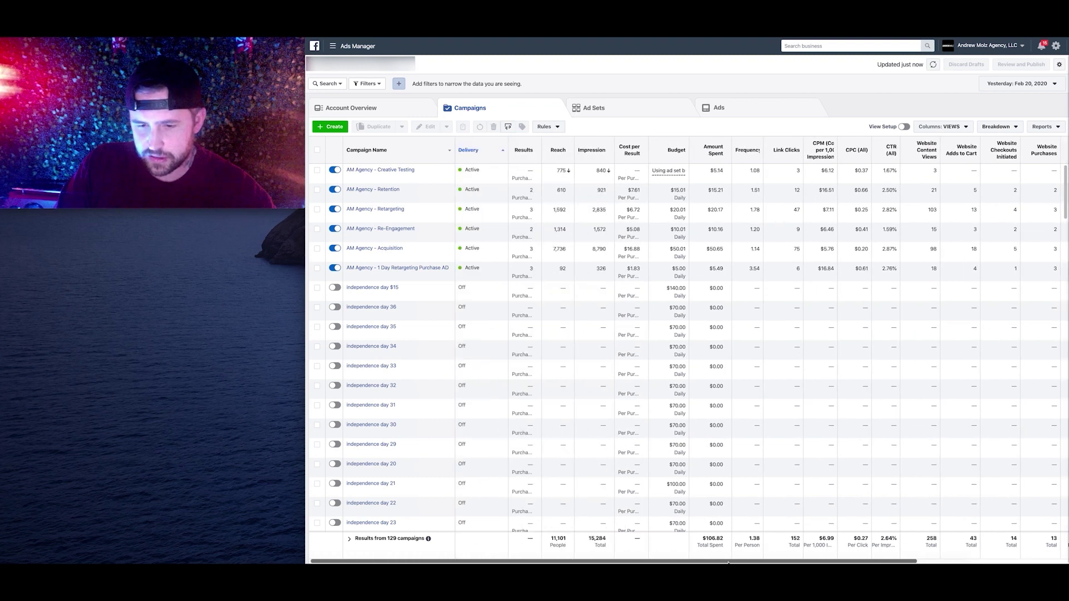
{"action": "left_click_drag", "start_coordinate": [728, 564], "coordinate": [879, 563]}
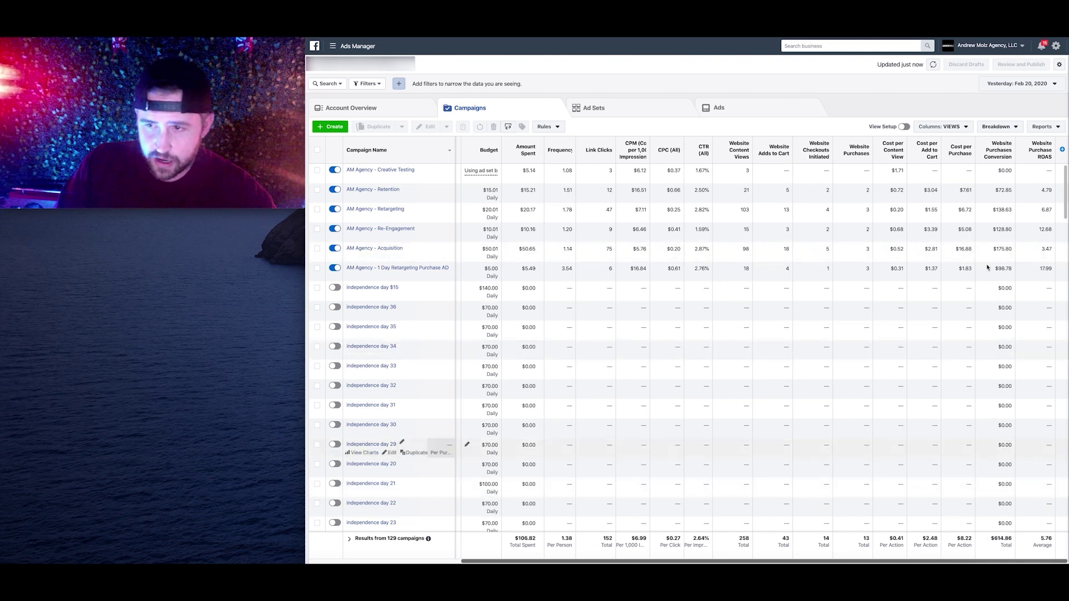
View the campaign results for today, followed by those for the single day Feb 22, 2020
{"action": "left_click", "coordinate": [1018, 85]}
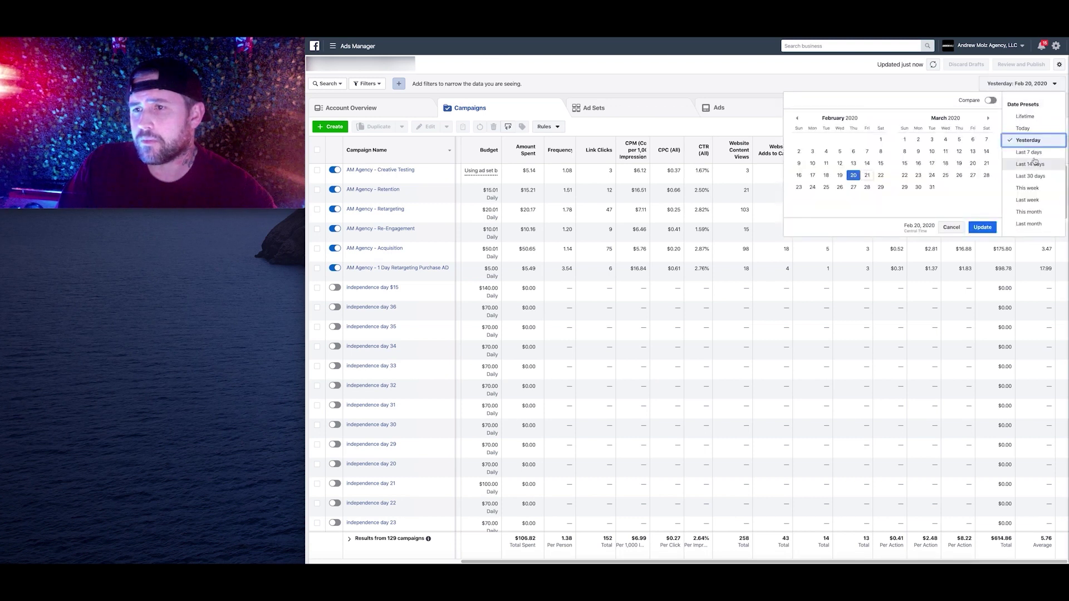
{"action": "left_click", "coordinate": [1024, 129]}
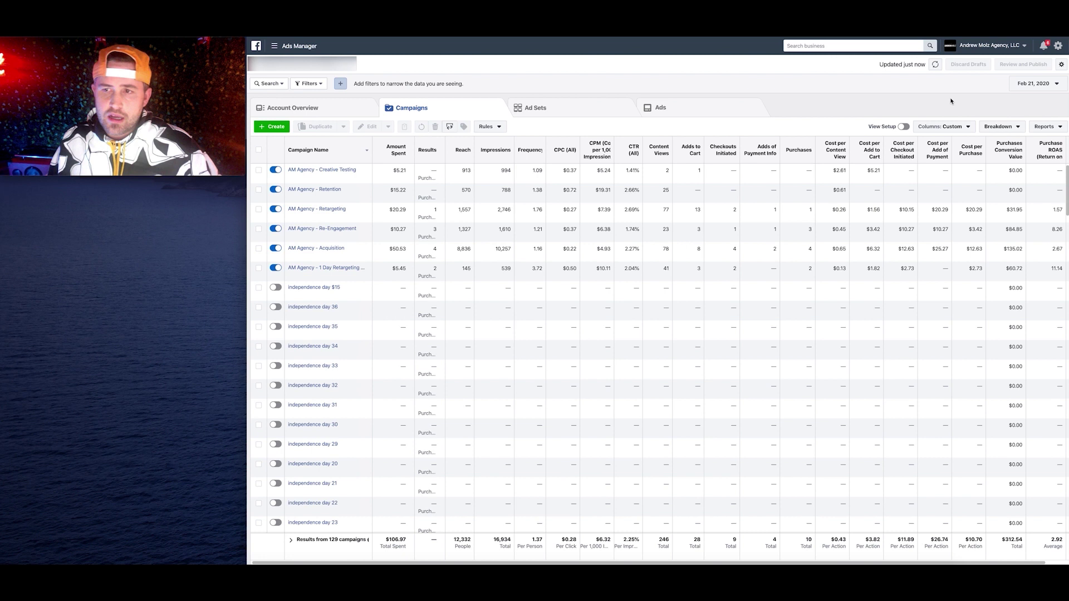
{"action": "left_click", "coordinate": [1030, 84]}
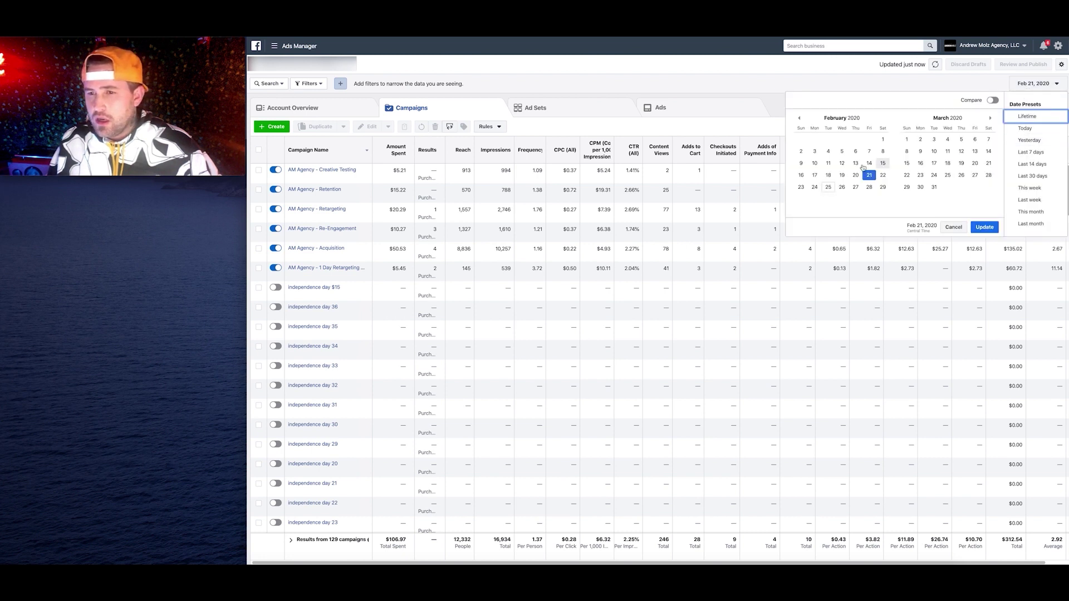
{"action": "left_click", "coordinate": [883, 176]}
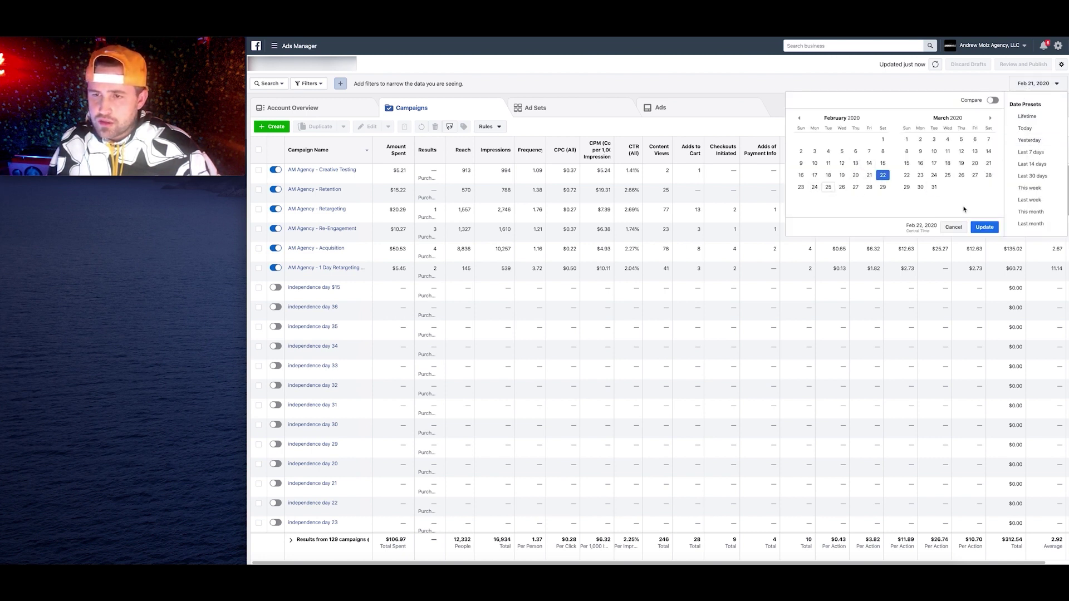
{"action": "left_click", "coordinate": [984, 227]}
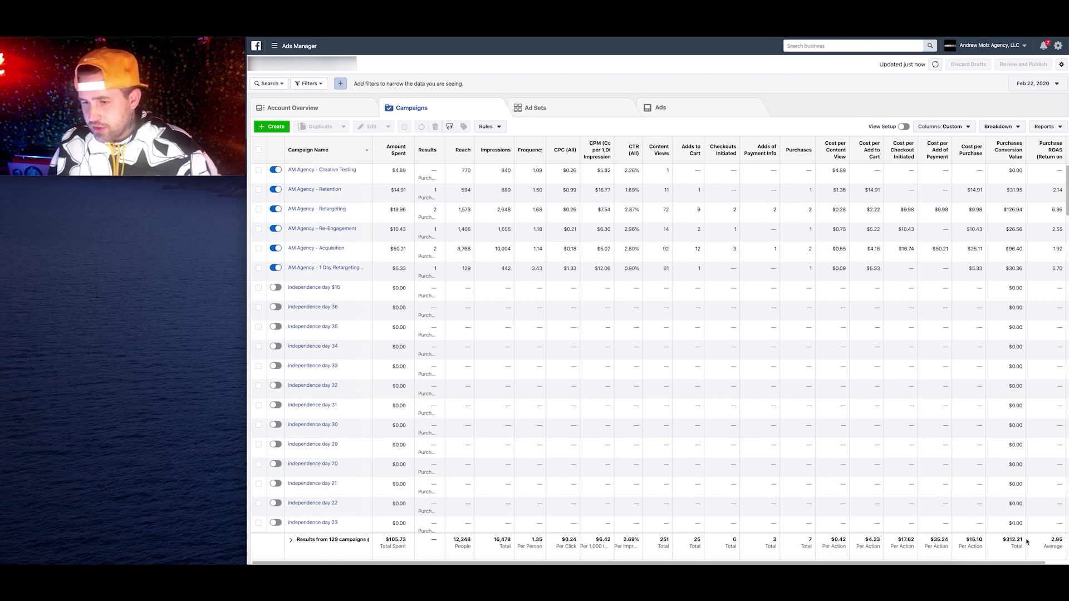
Set the reporting period to Feb 23, 2020, and review that day's campaign results
{"action": "left_click", "coordinate": [1037, 84]}
{"action": "left_click", "coordinate": [800, 187]}
{"action": "left_click", "coordinate": [995, 228]}
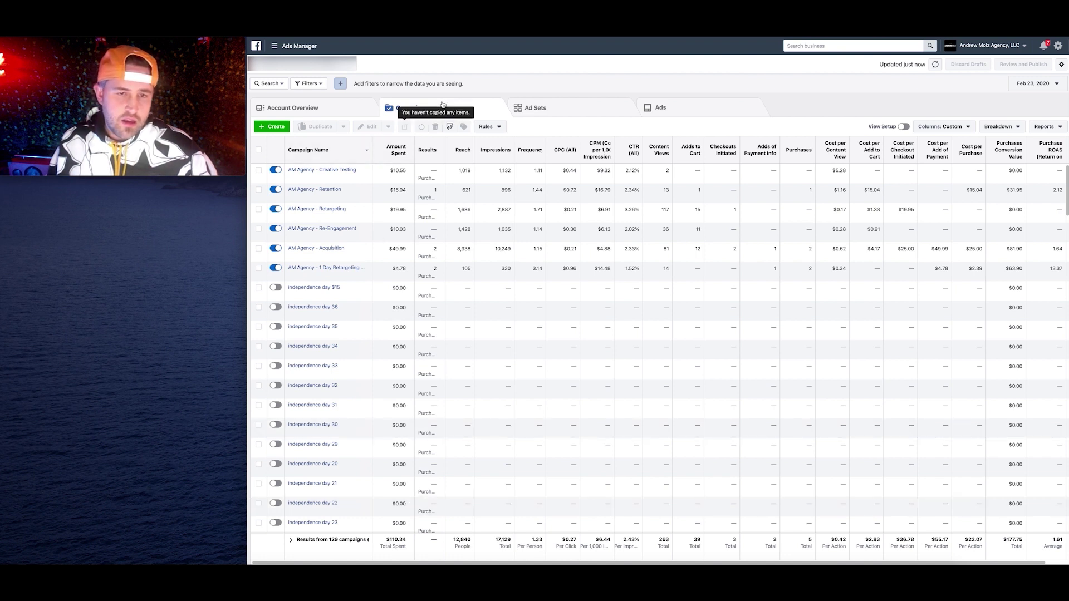
Set the reporting period to Feb 24, 2020, and review that day's purchase conversion value and ROAS
{"action": "left_click", "coordinate": [1036, 84]}
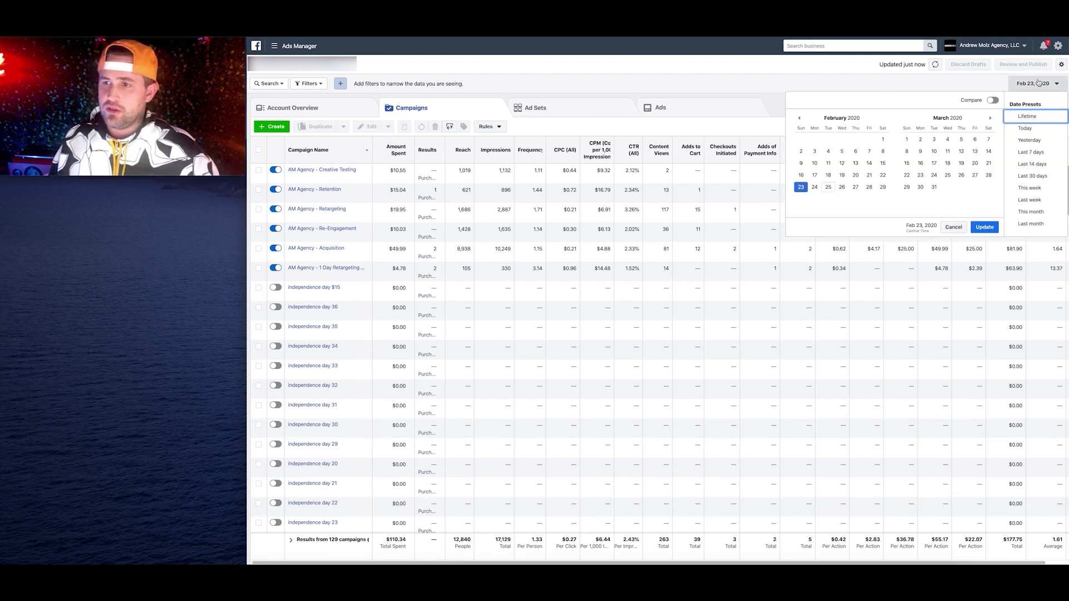
{"action": "left_click", "coordinate": [802, 189]}
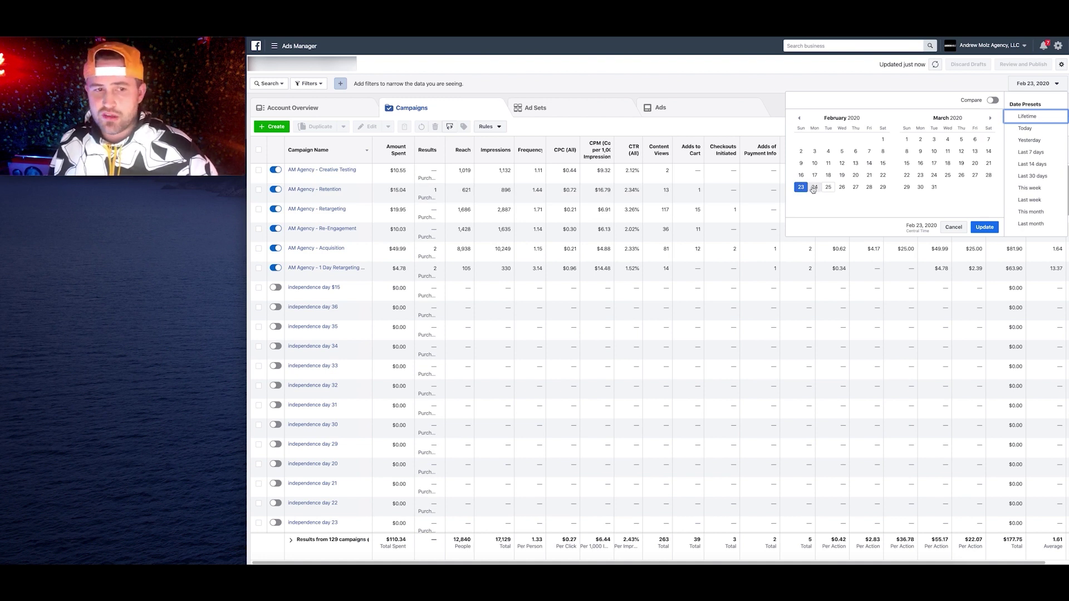
{"action": "left_click", "coordinate": [814, 188]}
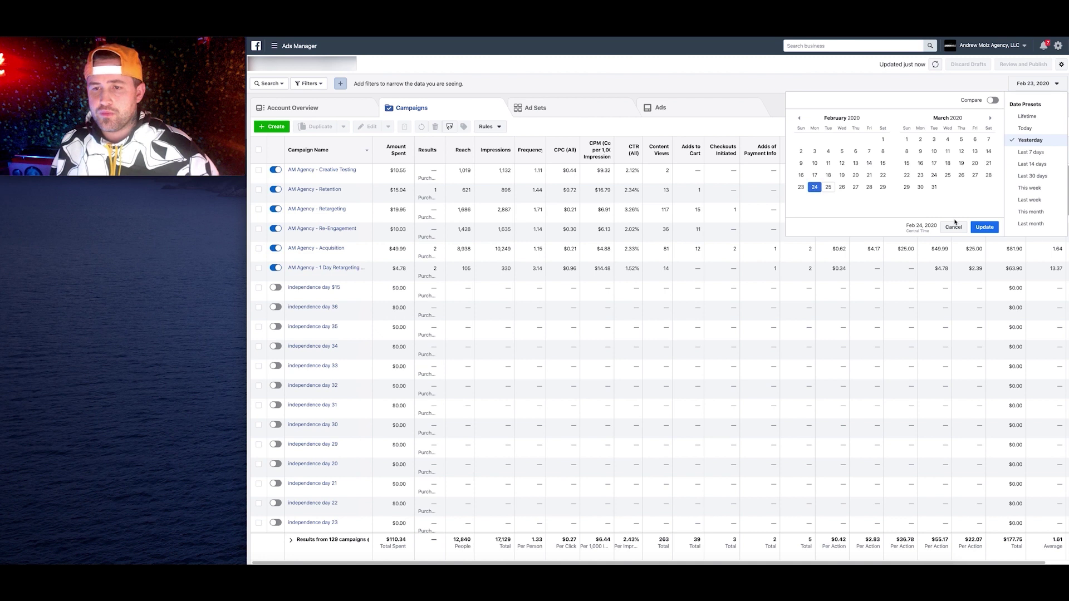
{"action": "left_click", "coordinate": [815, 283]}
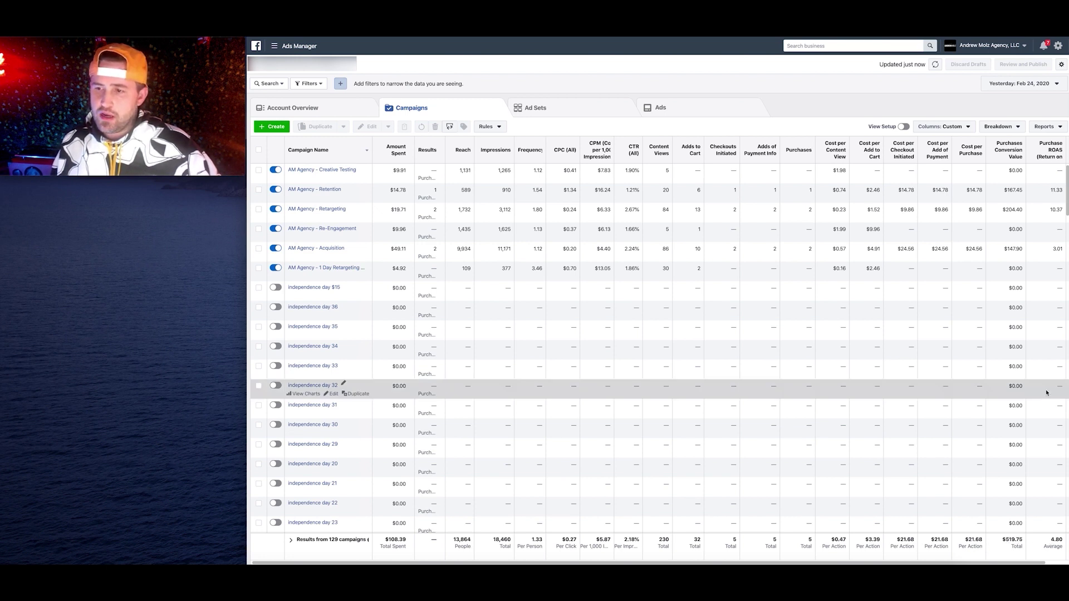
Switch the reporting period to today, Feb 25, 2020, and check the average purchase ROAS and total amount spent
{"action": "left_click", "coordinate": [1037, 87]}
{"action": "left_click", "coordinate": [1032, 133]}
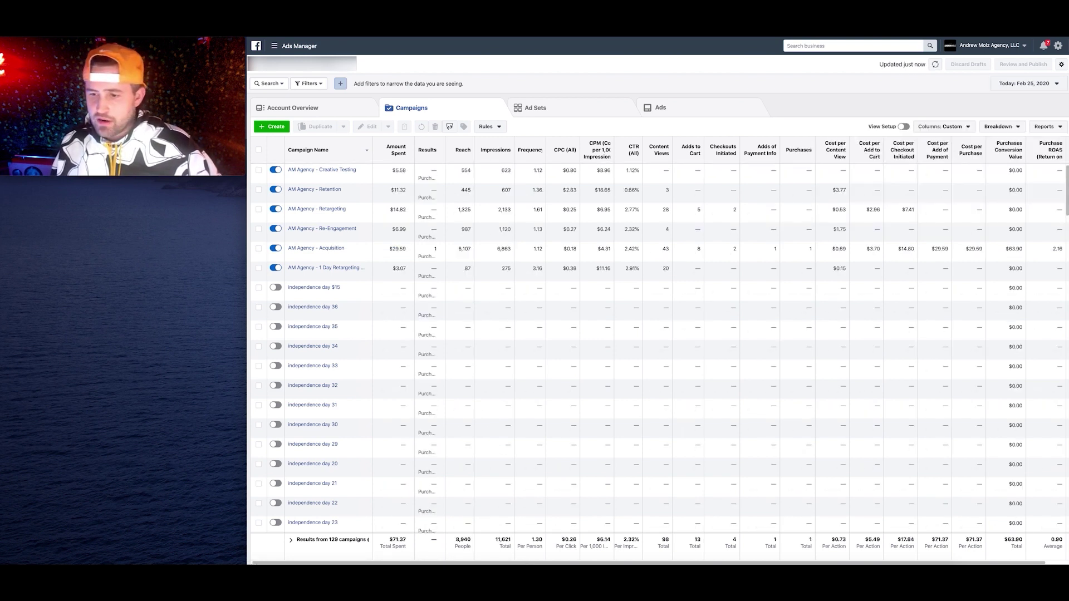
{"action": "left_click_drag", "start_coordinate": [1054, 539], "coordinate": [1048, 541]}
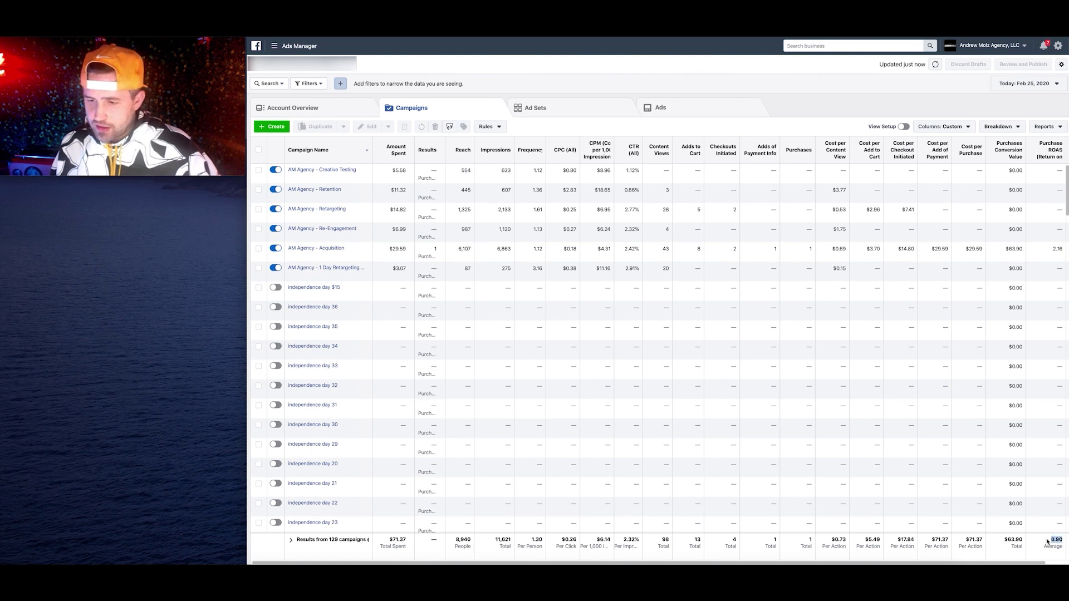
{"action": "left_click_drag", "start_coordinate": [409, 540], "coordinate": [397, 540]}
{"action": "left_click", "coordinate": [403, 541]}
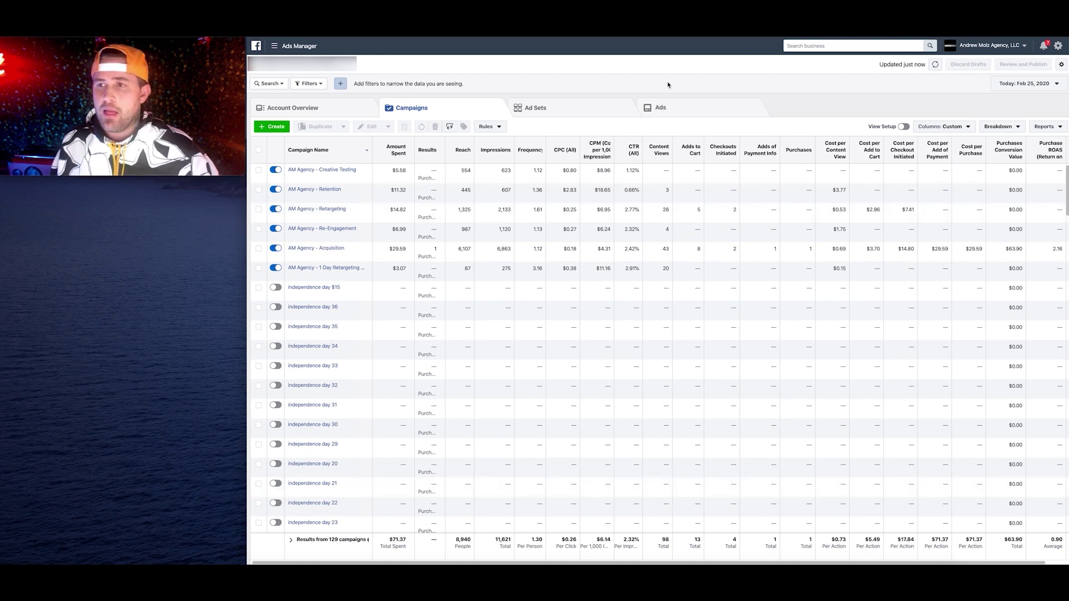
Set the reporting period to Jan 29 through Feb 25, 2020, to view the campaigns' combined results
{"action": "left_click", "coordinate": [1026, 83]}
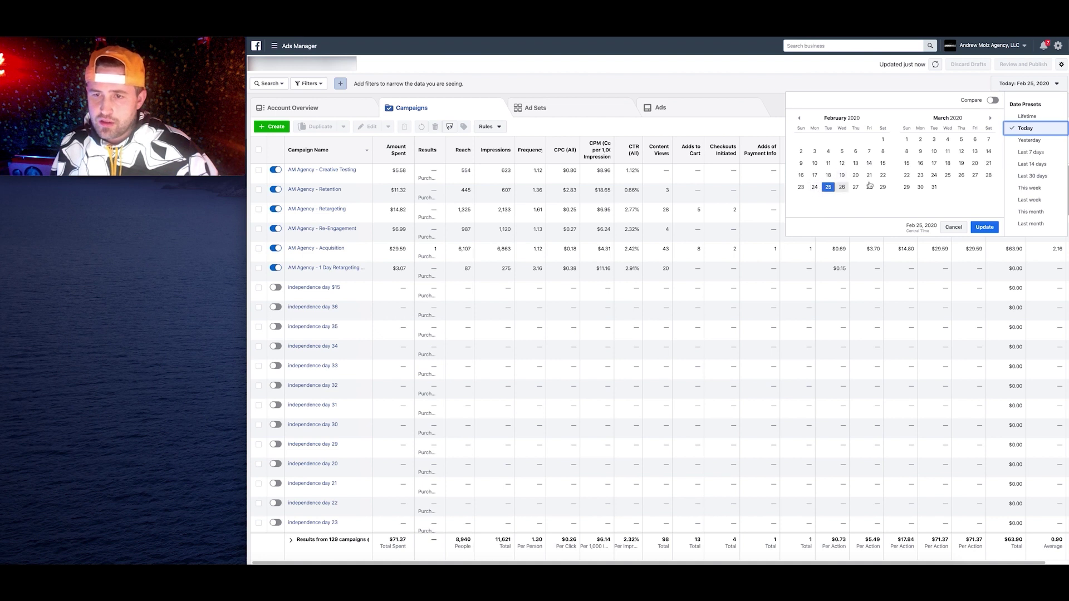
{"action": "left_click", "coordinate": [800, 119]}
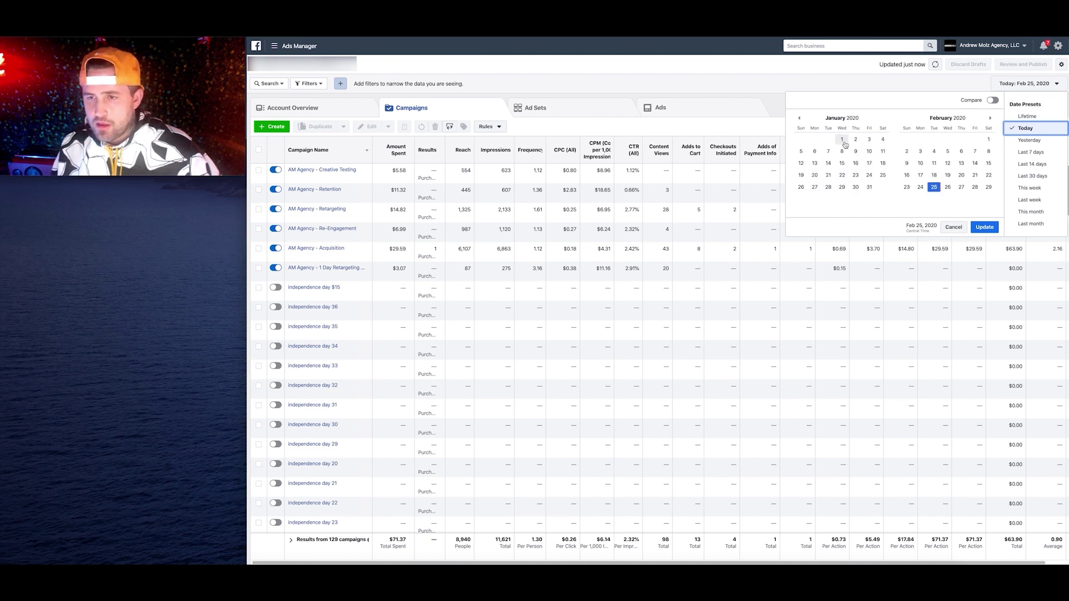
{"action": "left_click", "coordinate": [843, 187]}
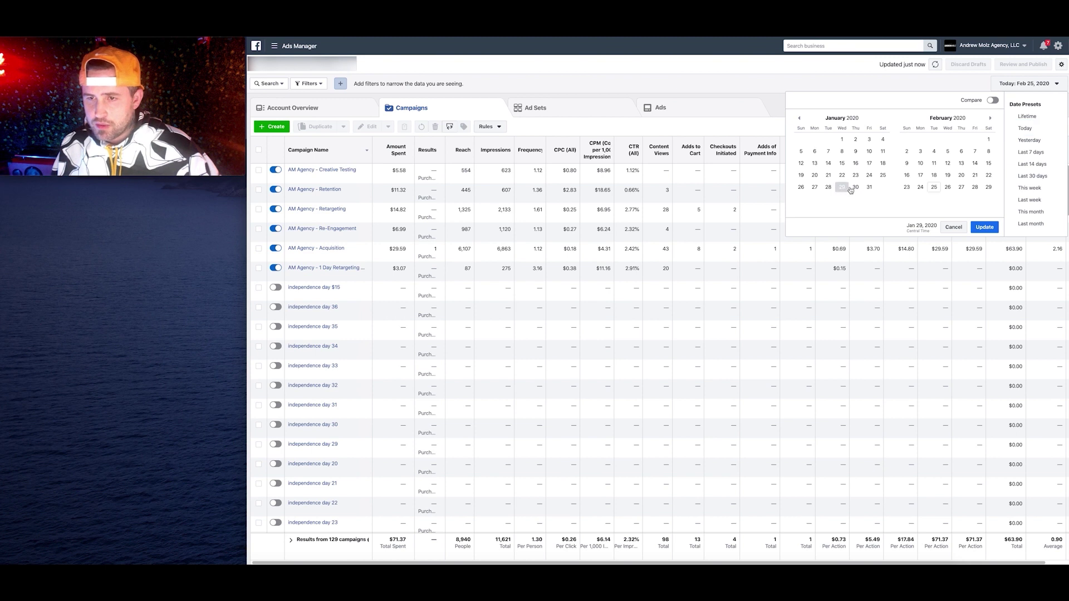
{"action": "left_click", "coordinate": [936, 188]}
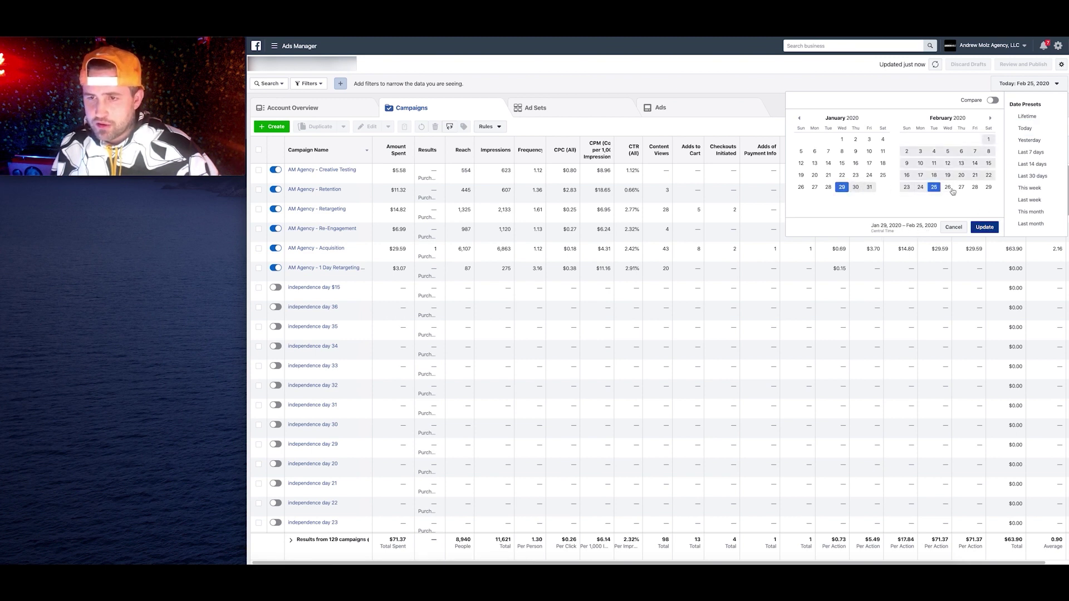
{"action": "key", "text": "Return"}
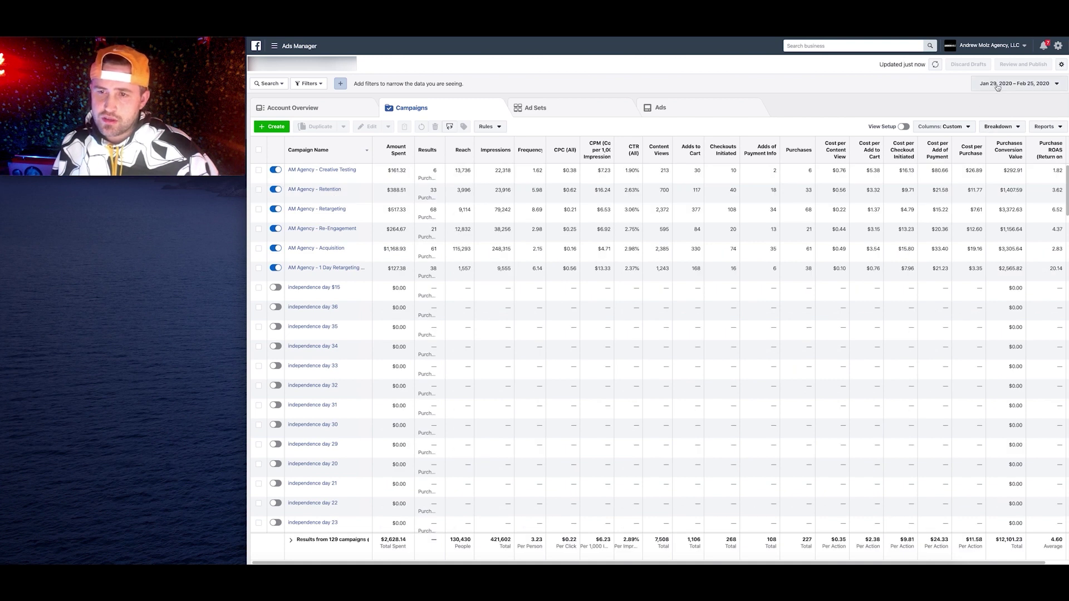
Check the single days Jan 29 and Jan 30, 2020, for the first day on which the campaigns spent money
{"action": "left_click", "coordinate": [996, 84]}
{"action": "left_click", "coordinate": [842, 187]}
{"action": "left_click", "coordinate": [983, 228]}
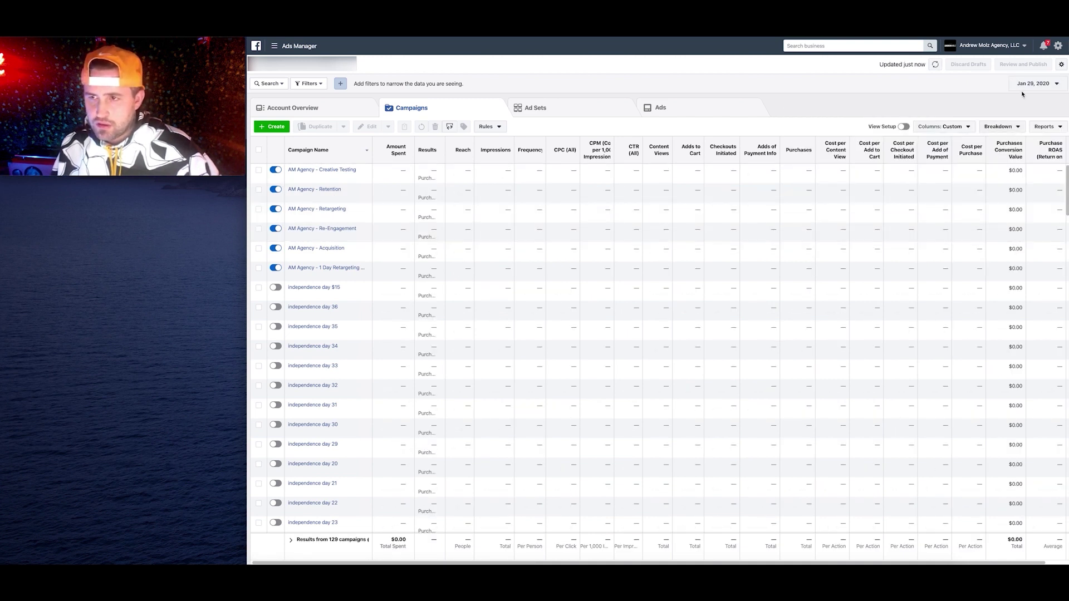
{"action": "left_click", "coordinate": [1035, 83]}
{"action": "left_click", "coordinate": [856, 187]}
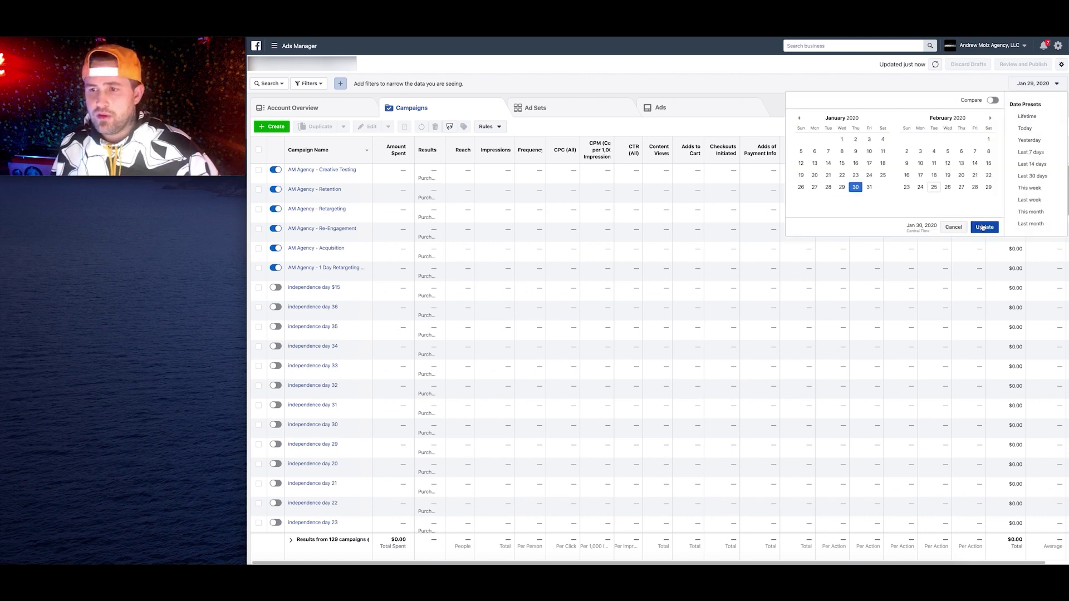
{"action": "key", "text": "Return"}
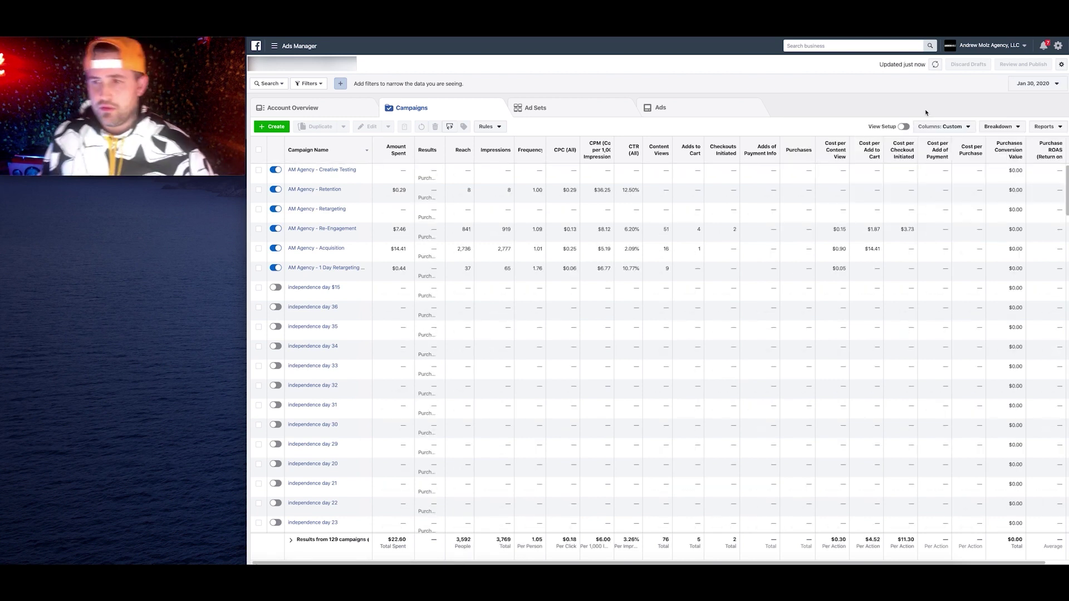
Set the reporting period to Jan 30 through Feb 25, 2020, and review the overall spend, purchases and ROAS
{"action": "left_click", "coordinate": [1036, 84]}
{"action": "left_click", "coordinate": [934, 188]}
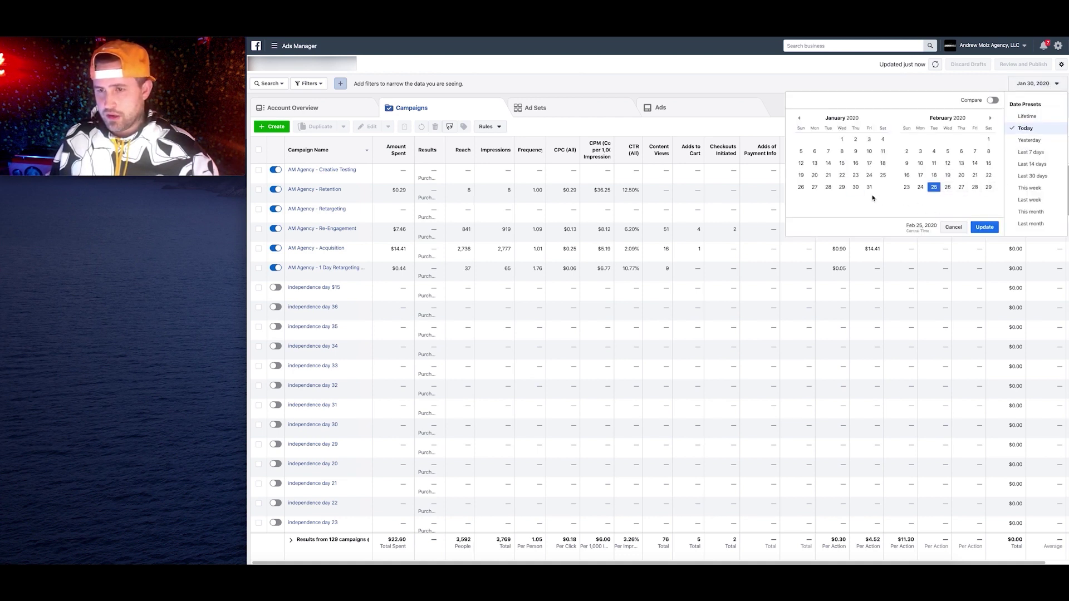
{"action": "left_click", "coordinate": [855, 188]}
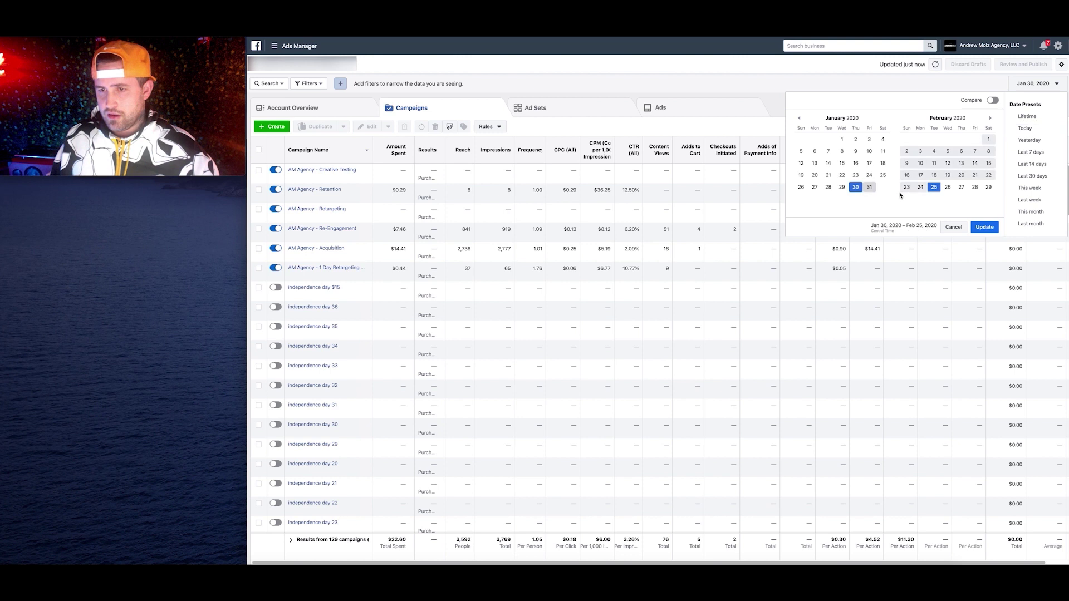
{"action": "left_click", "coordinate": [831, 88]}
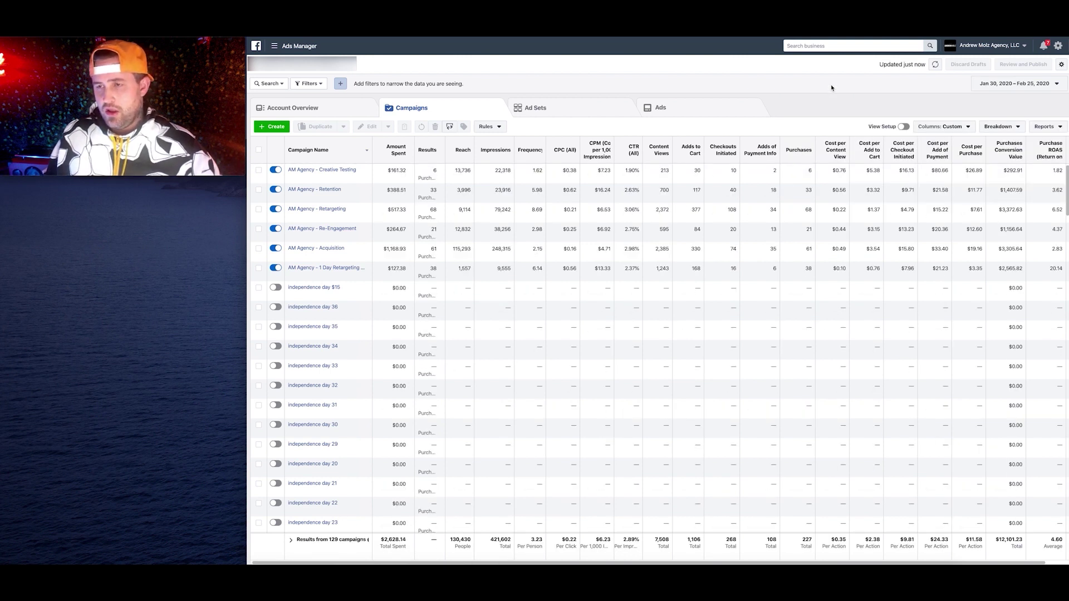
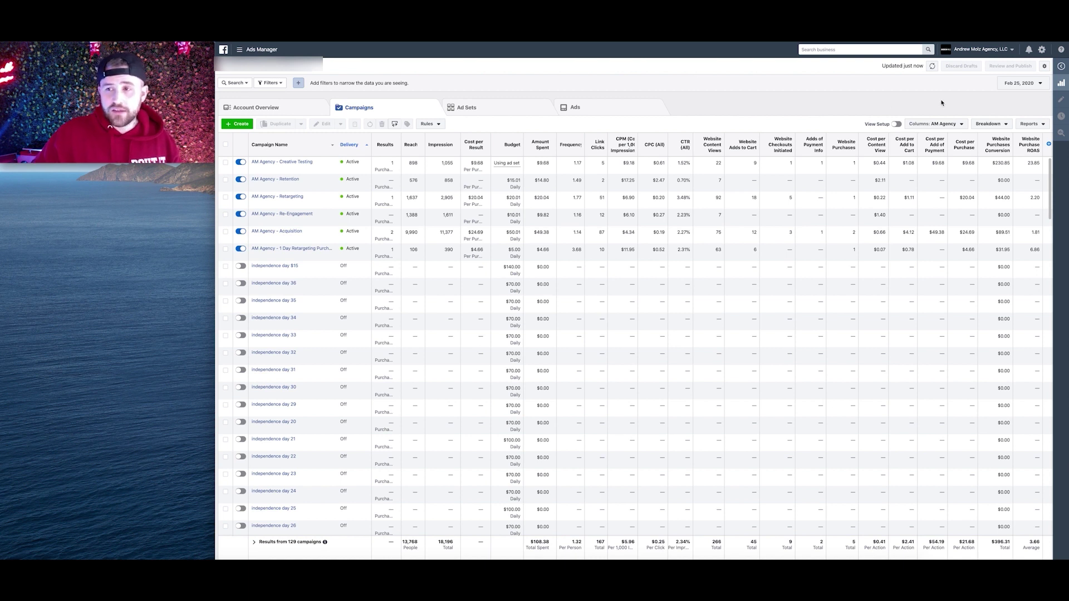
Check the campaigns' single-day results for Feb 26 and Feb 27, 2020, reviewing total spend, conversion value and purchase ROAS
{"action": "left_click", "coordinate": [1022, 83]}
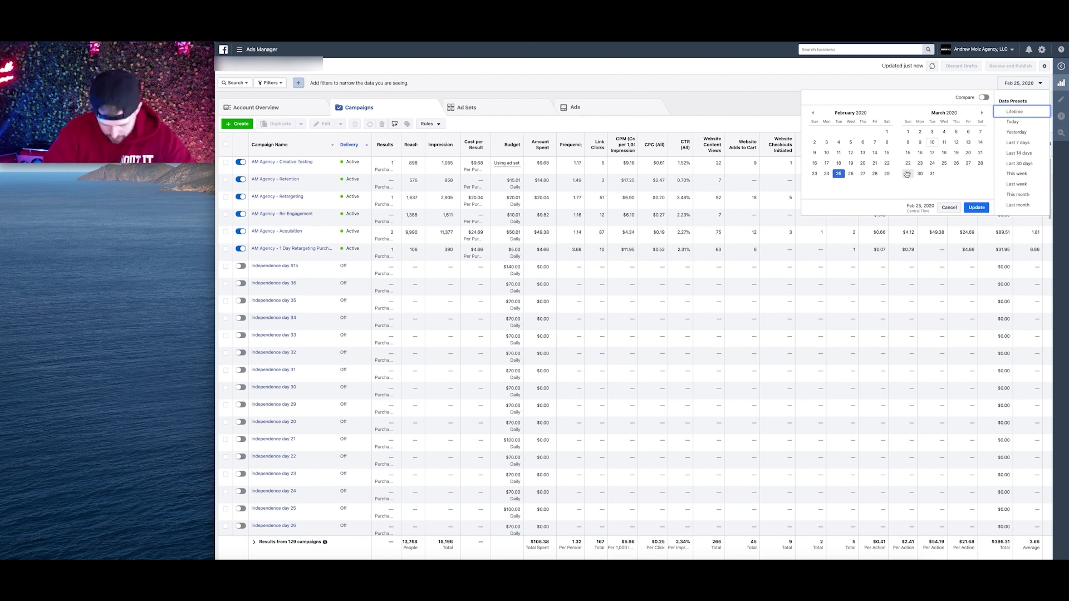
{"action": "left_click", "coordinate": [722, 91]}
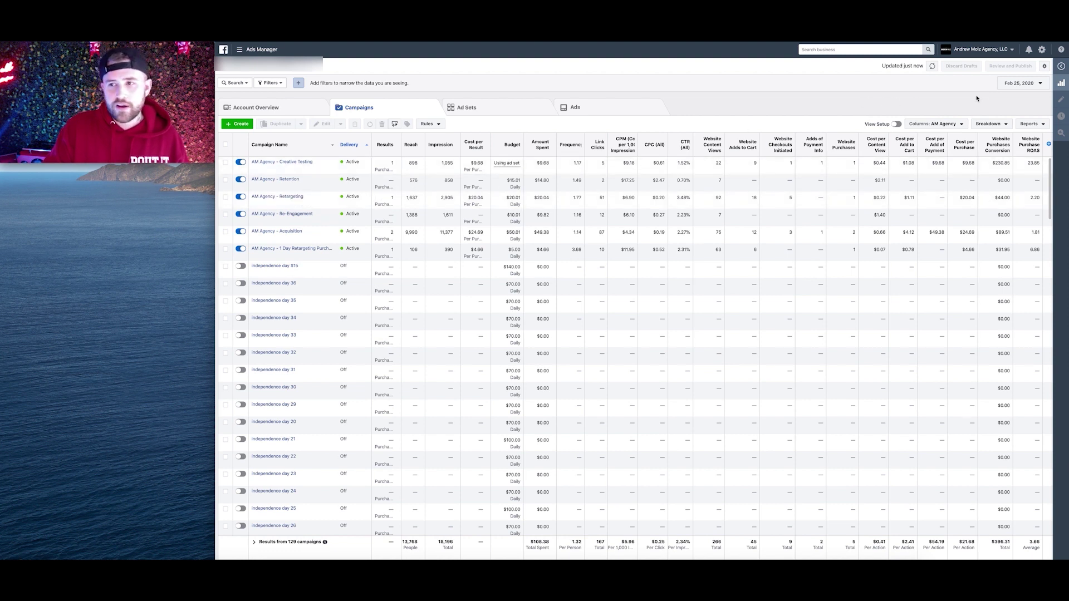
{"action": "left_click", "coordinate": [1019, 83]}
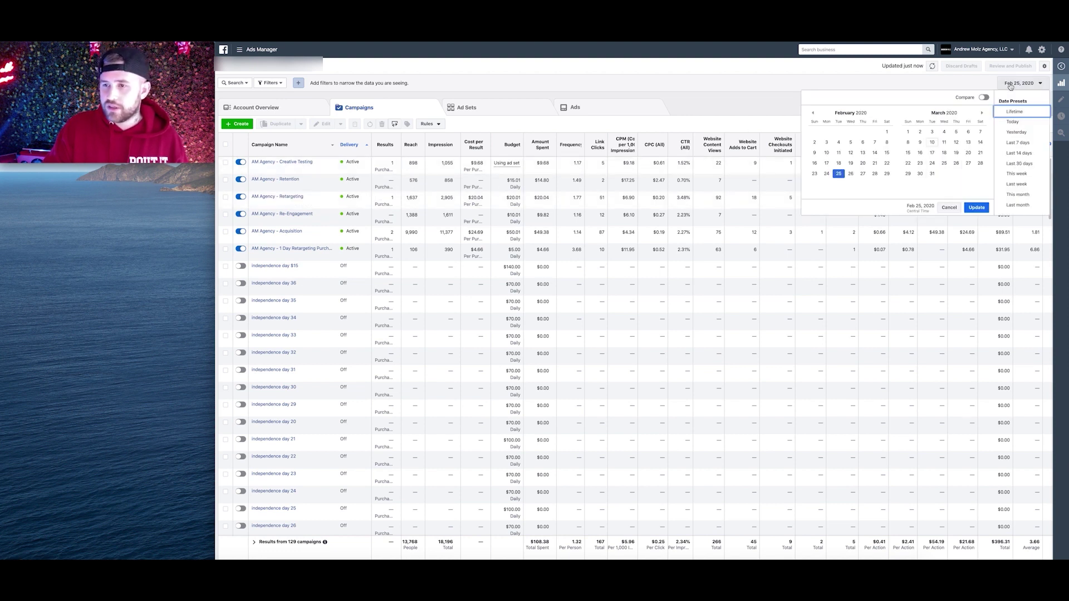
{"action": "left_click", "coordinate": [850, 174]}
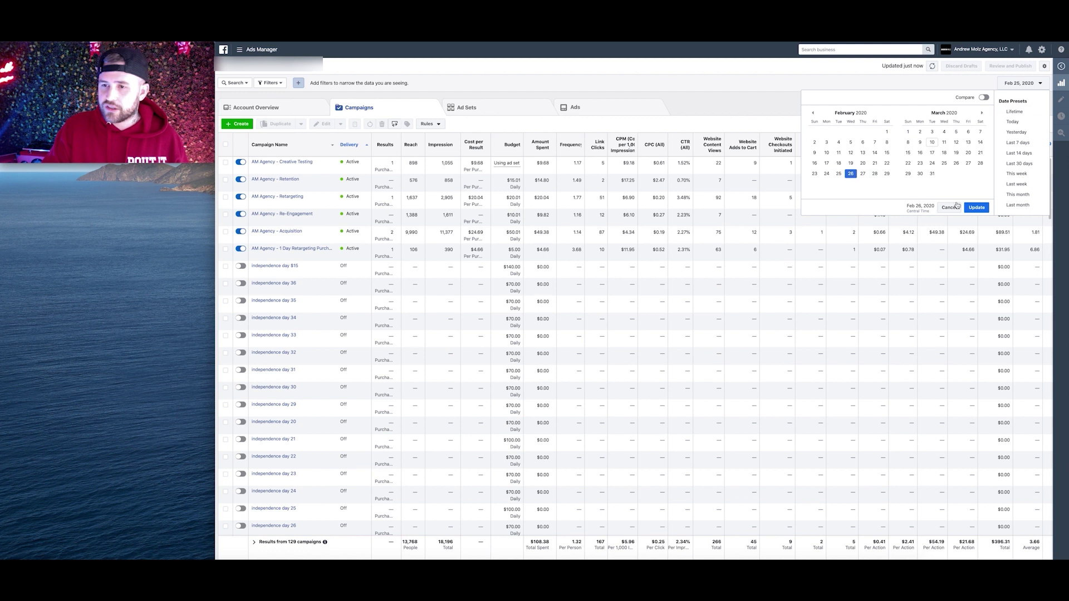
{"action": "left_click", "coordinate": [792, 88]}
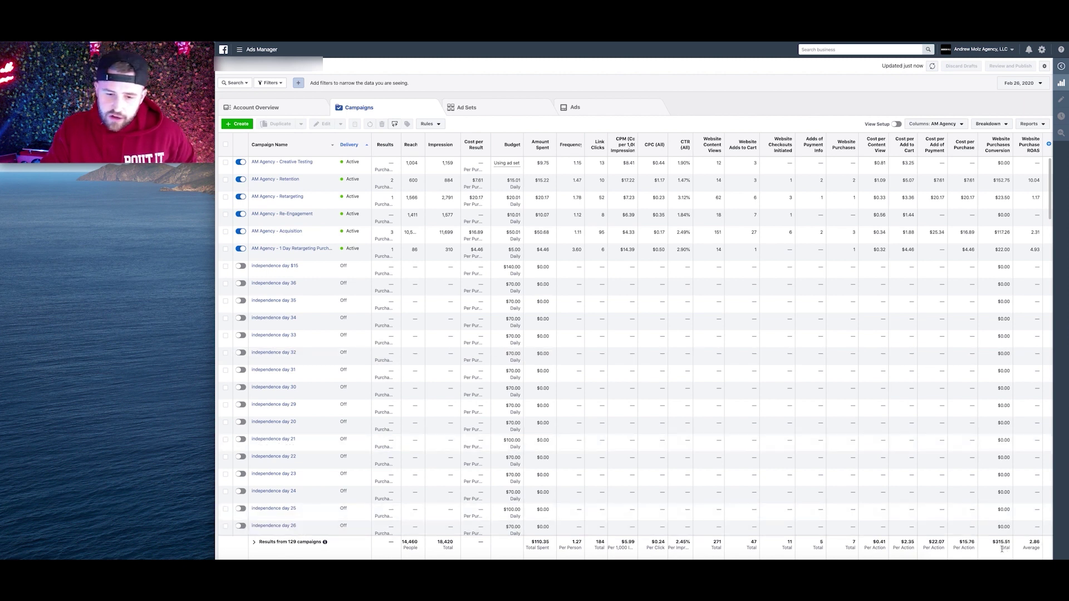
{"action": "left_click", "coordinate": [1027, 86]}
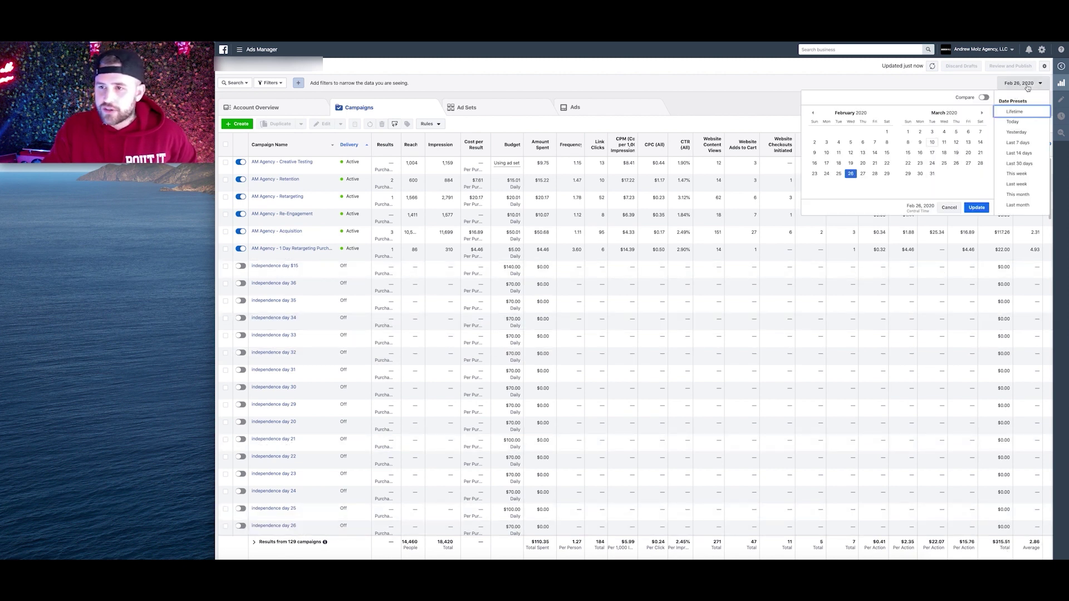
{"action": "left_click", "coordinate": [863, 173]}
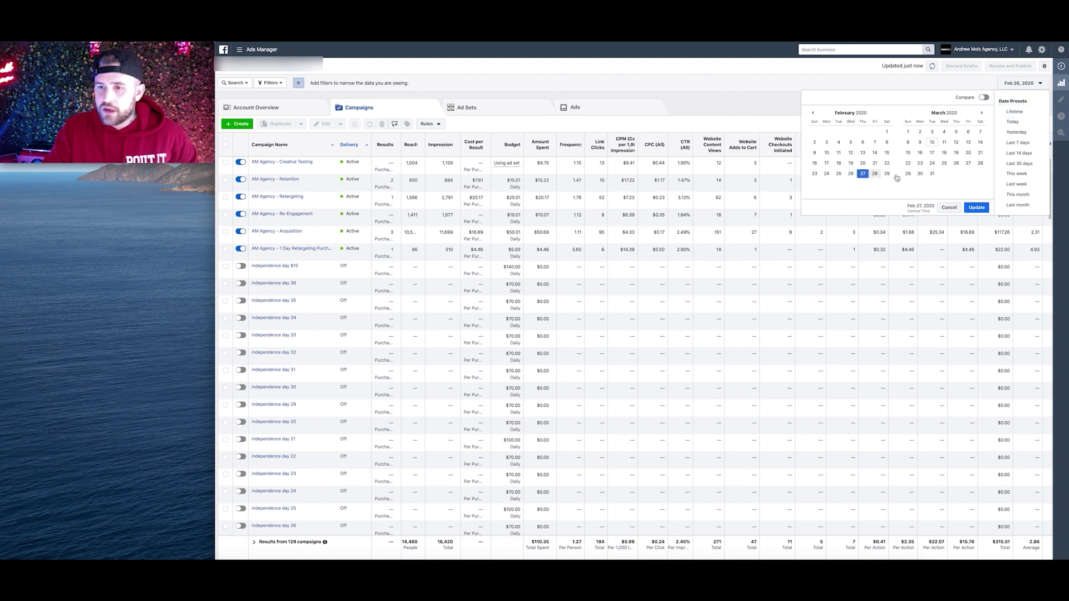
{"action": "left_click", "coordinate": [976, 207]}
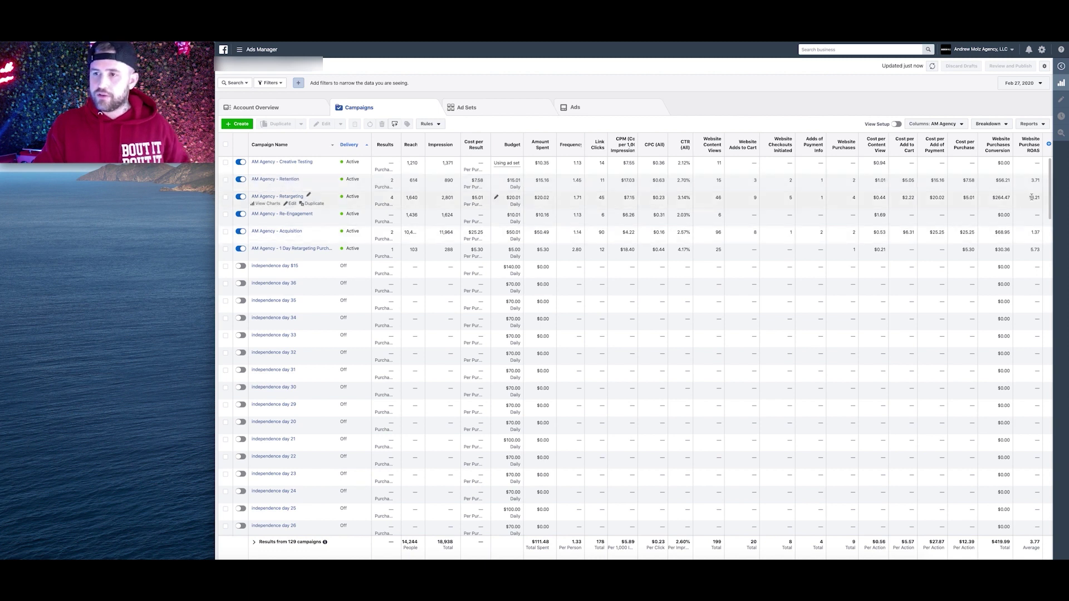
Set the reporting period to Feb 28 and Feb 29, 2020, one day at a time, and compare the campaigns' purchases and ROAS
{"action": "left_click", "coordinate": [1024, 84]}
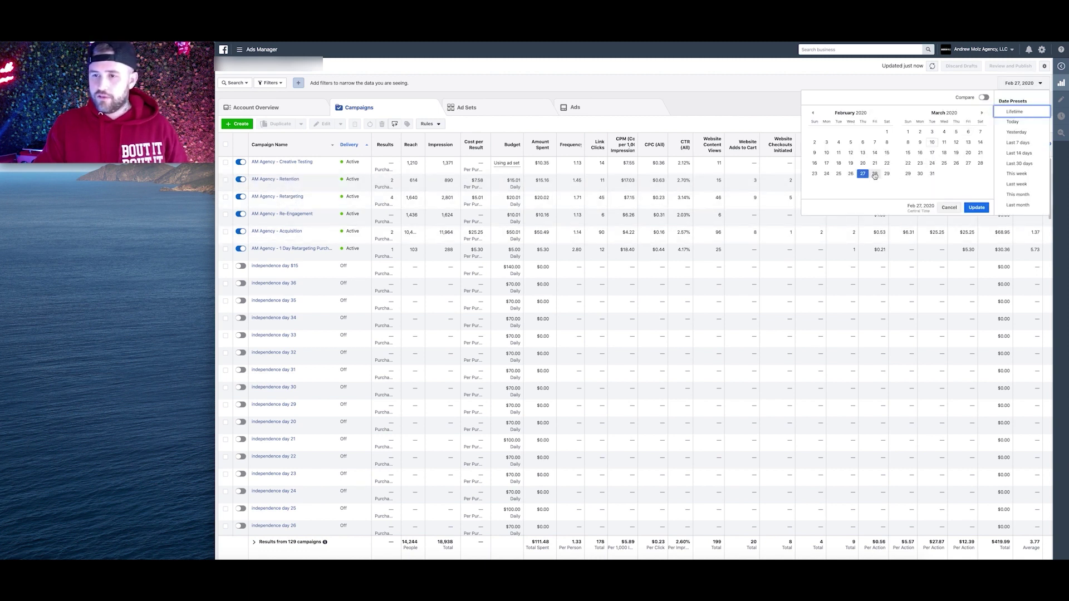
{"action": "left_click", "coordinate": [877, 177]}
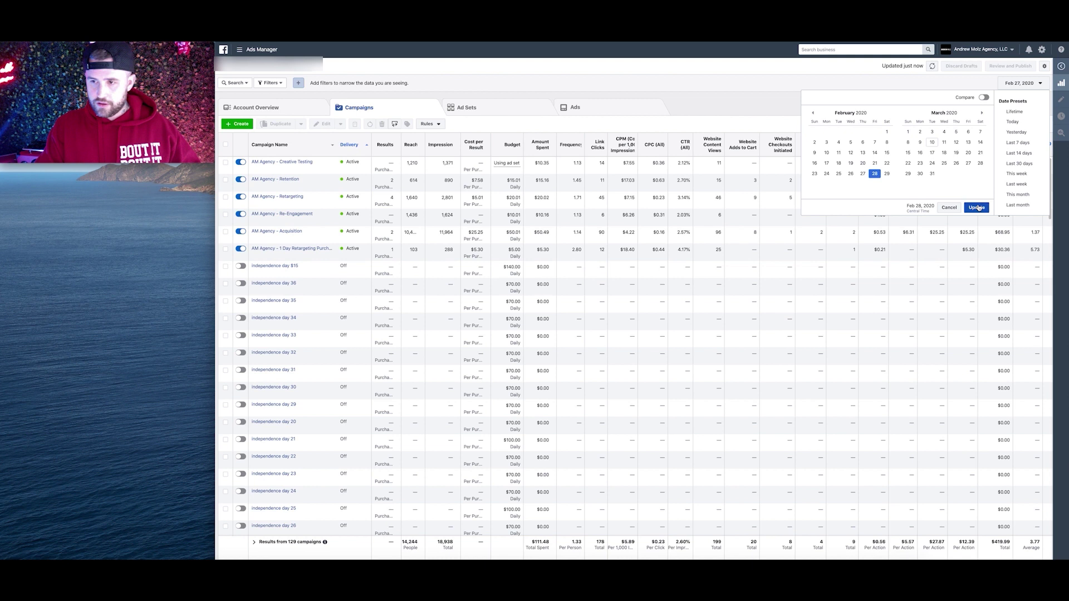
{"action": "left_click", "coordinate": [758, 89]}
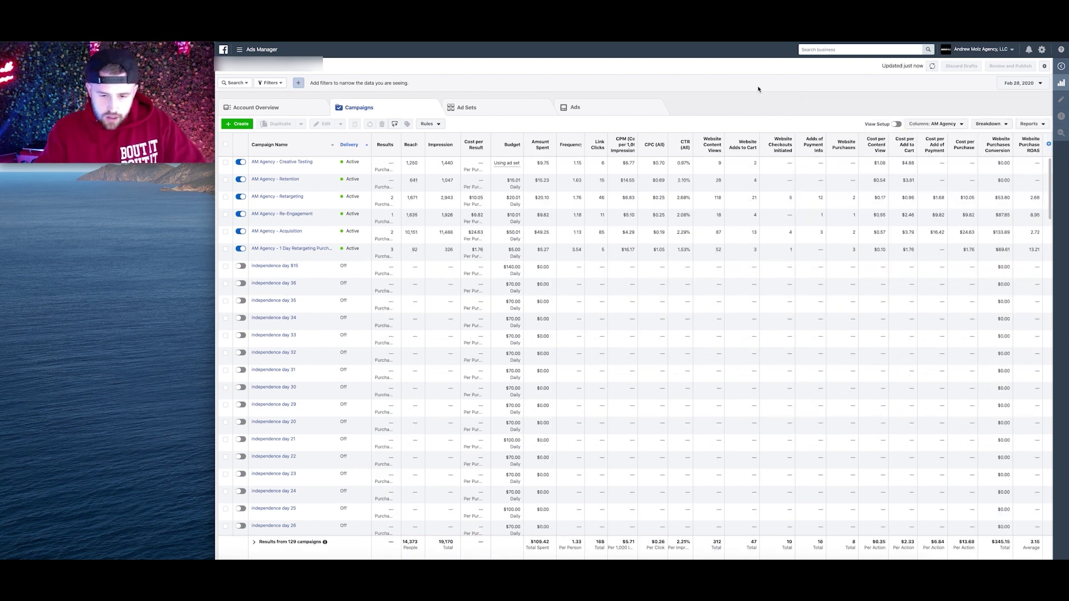
{"action": "left_click", "coordinate": [1027, 83]}
{"action": "left_click", "coordinate": [887, 174]}
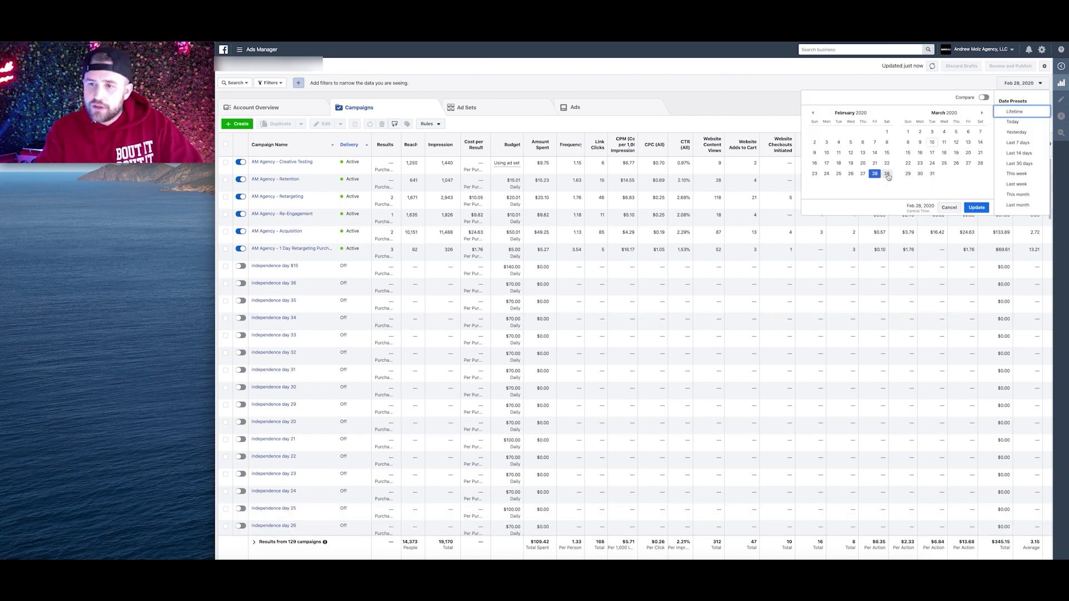
{"action": "left_click", "coordinate": [972, 207]}
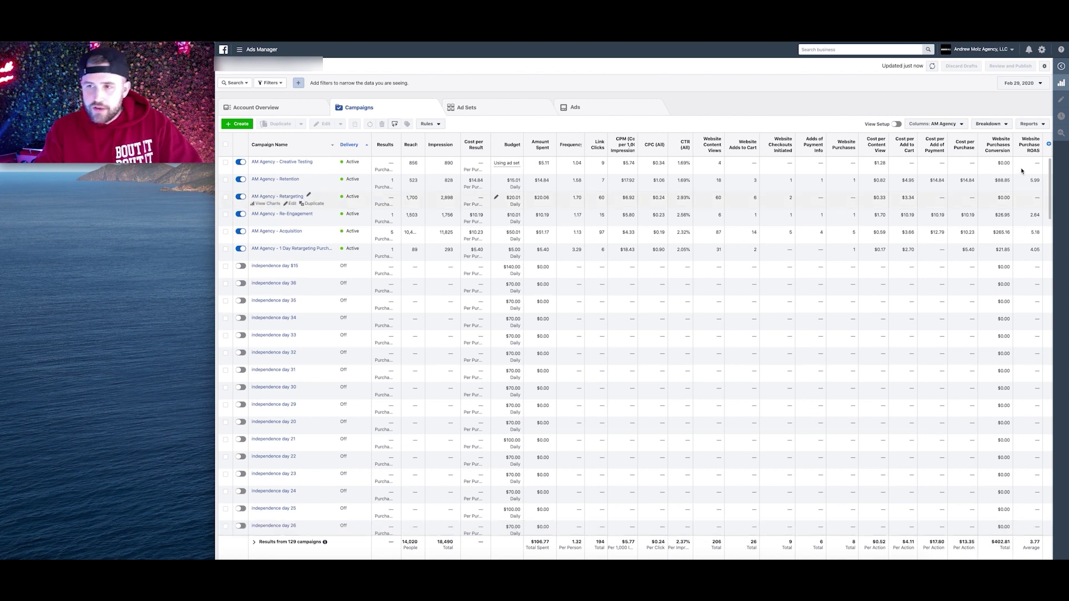
Review the campaigns' daily results for Mar 1 and Mar 2, 2020, each as a single-day reporting period
{"action": "left_click", "coordinate": [1022, 83]}
{"action": "left_click", "coordinate": [907, 132]}
{"action": "left_click", "coordinate": [975, 208]}
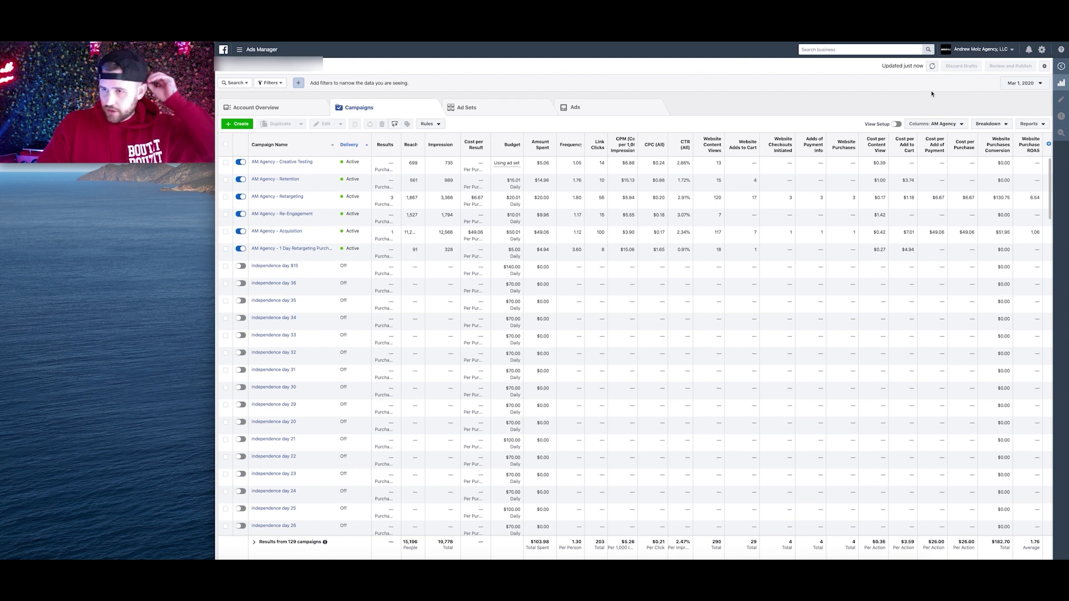
{"action": "left_click", "coordinate": [1015, 87]}
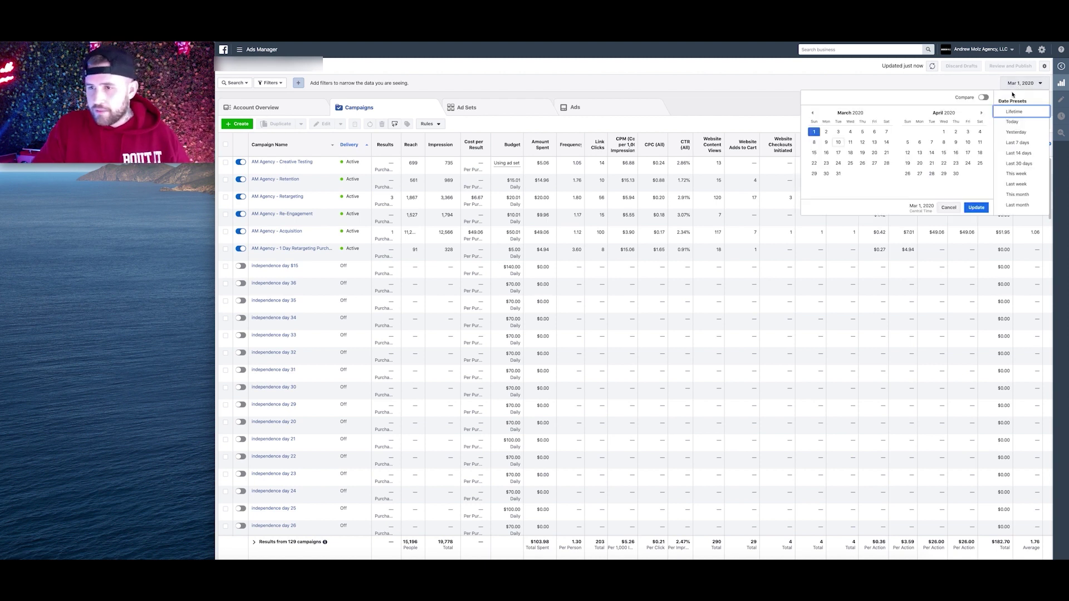
{"action": "left_click", "coordinate": [829, 133]}
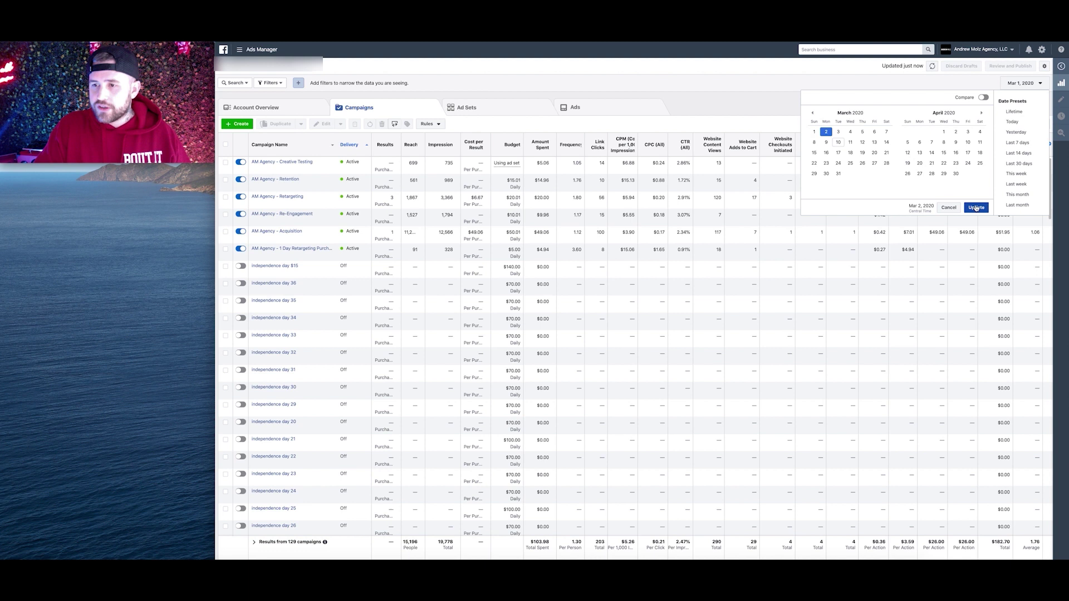
{"action": "left_click", "coordinate": [735, 86]}
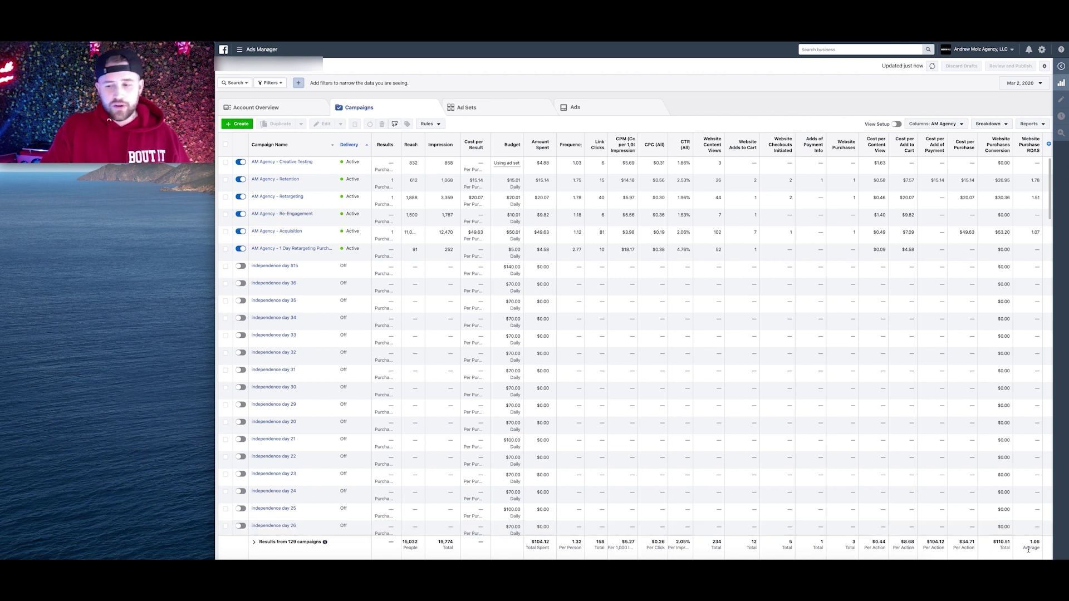
View Mar 3 and Mar 4, 2020, as single-day periods and check the total conversion value and average purchase ROAS
{"action": "left_click", "coordinate": [1021, 84]}
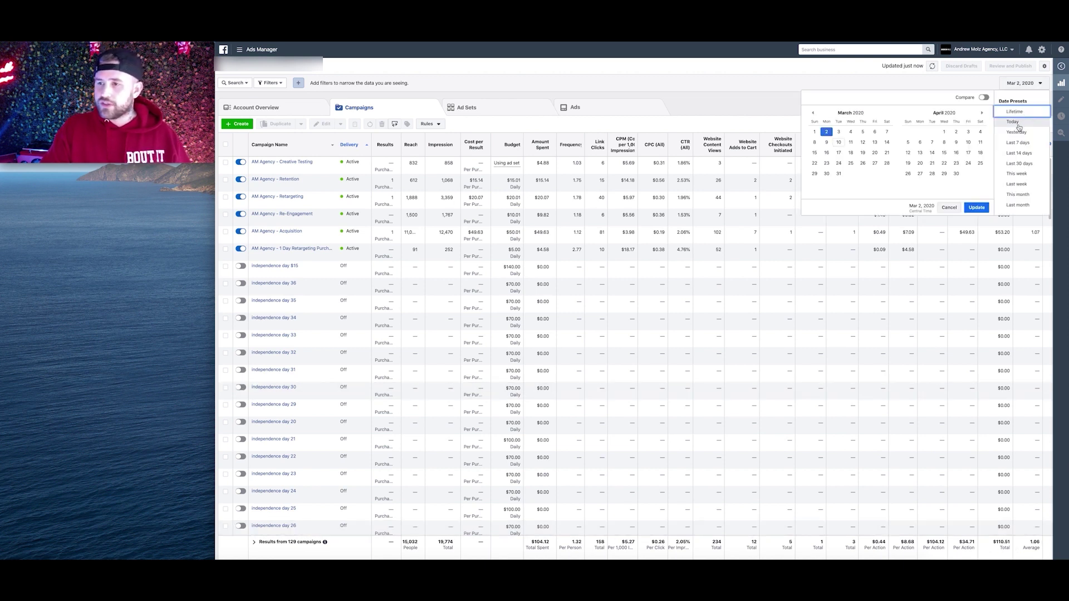
{"action": "left_click", "coordinate": [838, 132]}
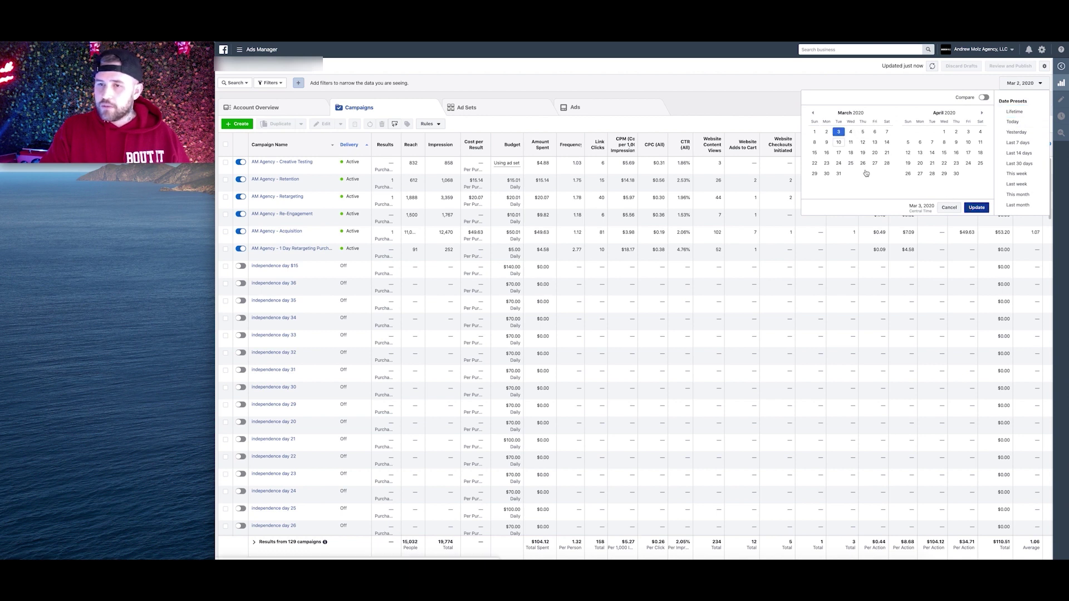
{"action": "left_click", "coordinate": [762, 87]}
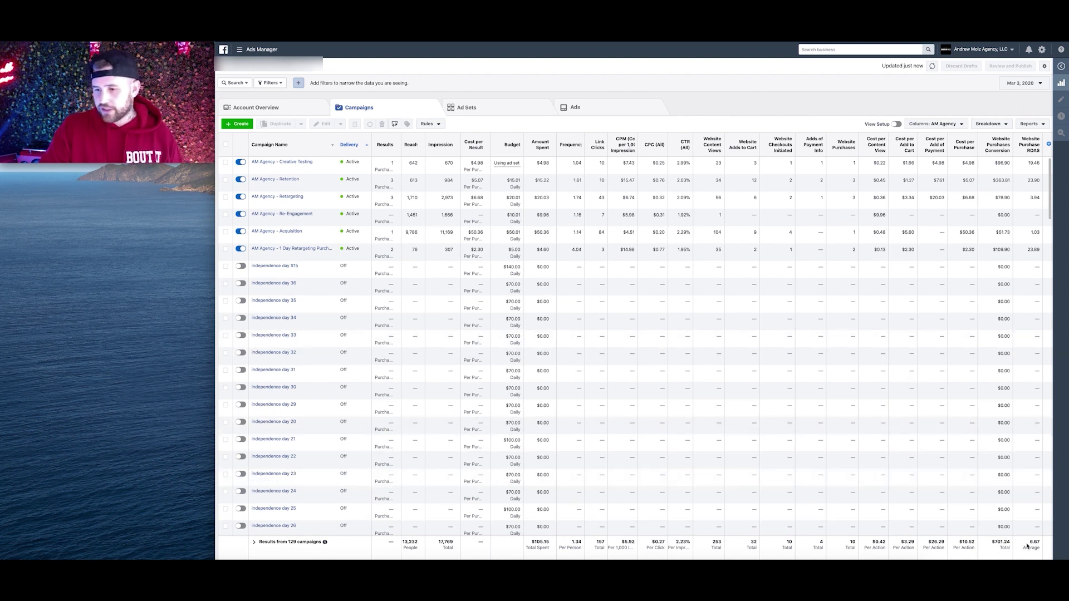
{"action": "left_click", "coordinate": [1023, 82]}
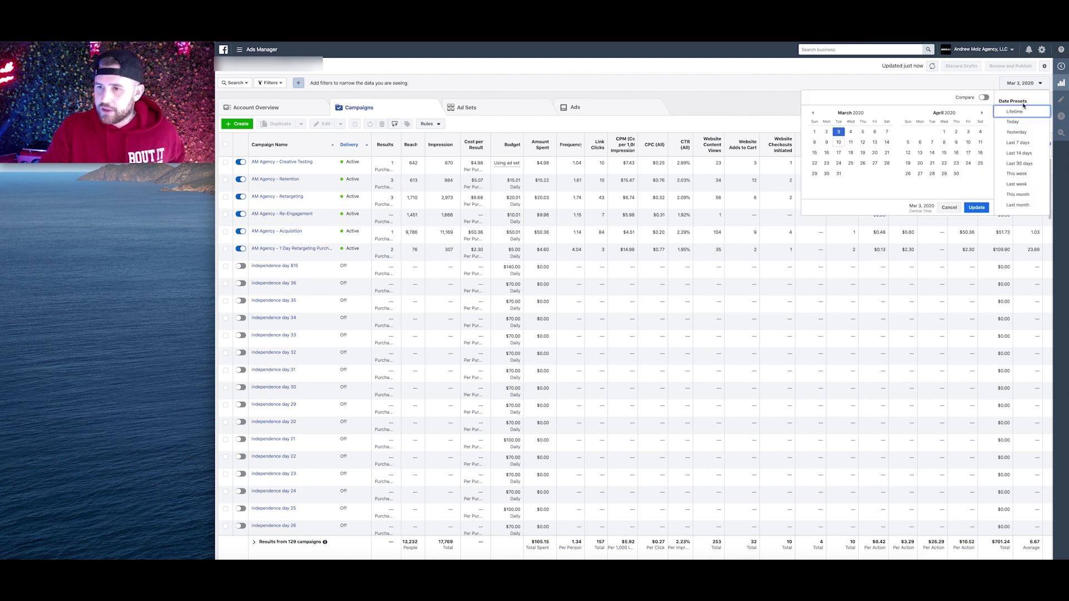
{"action": "left_click", "coordinate": [850, 132]}
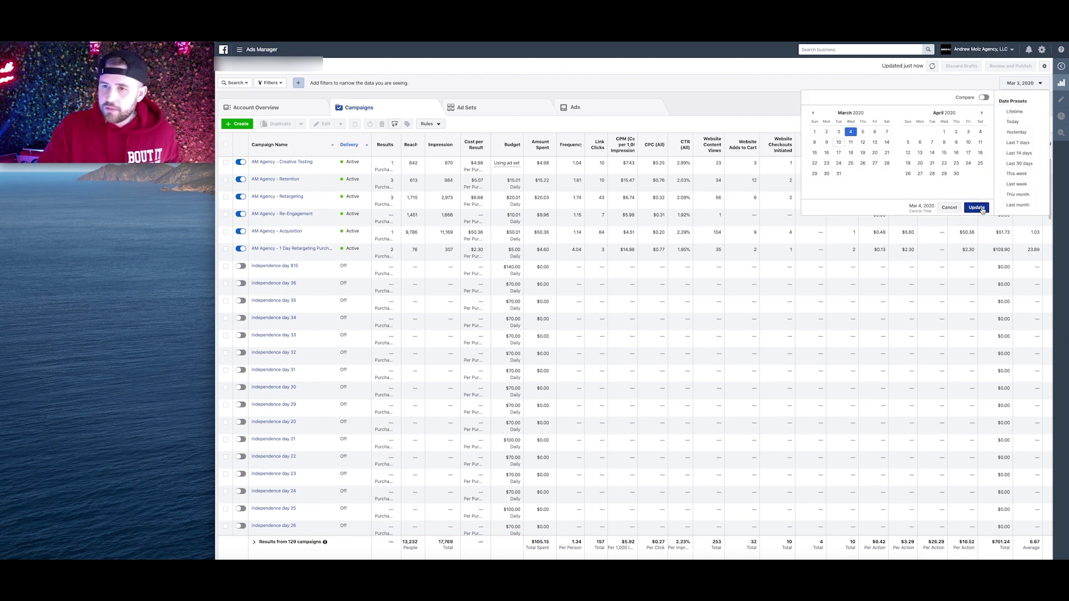
{"action": "left_click", "coordinate": [979, 207]}
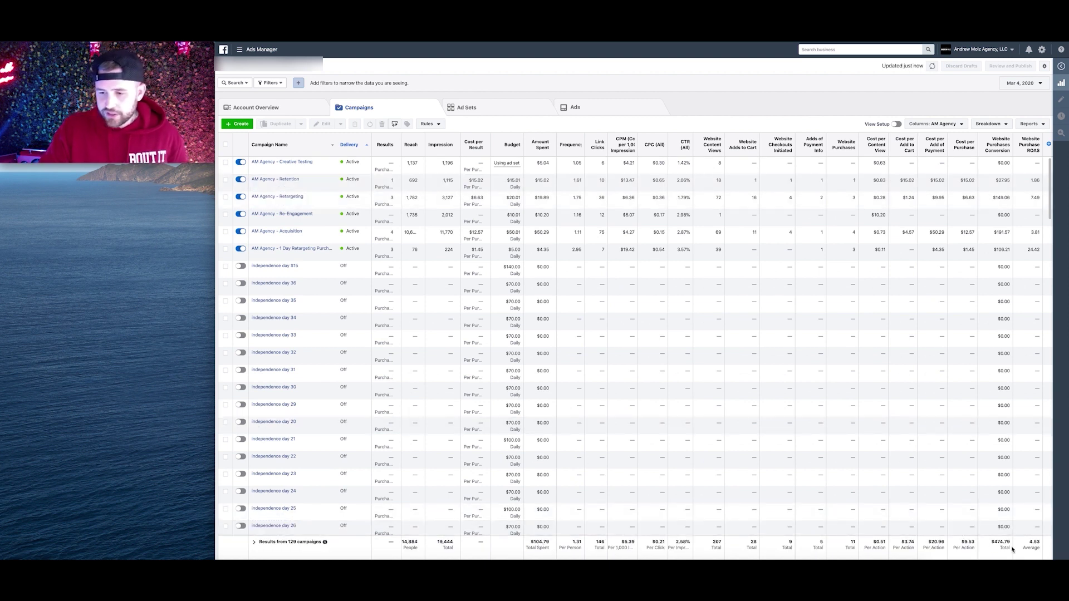
Switch the report to Mar 5 and Mar 6, 2020, one day at a time, and check the campaigns' purchase totals and ROAS
{"action": "left_click", "coordinate": [1027, 84]}
{"action": "left_click", "coordinate": [862, 131]}
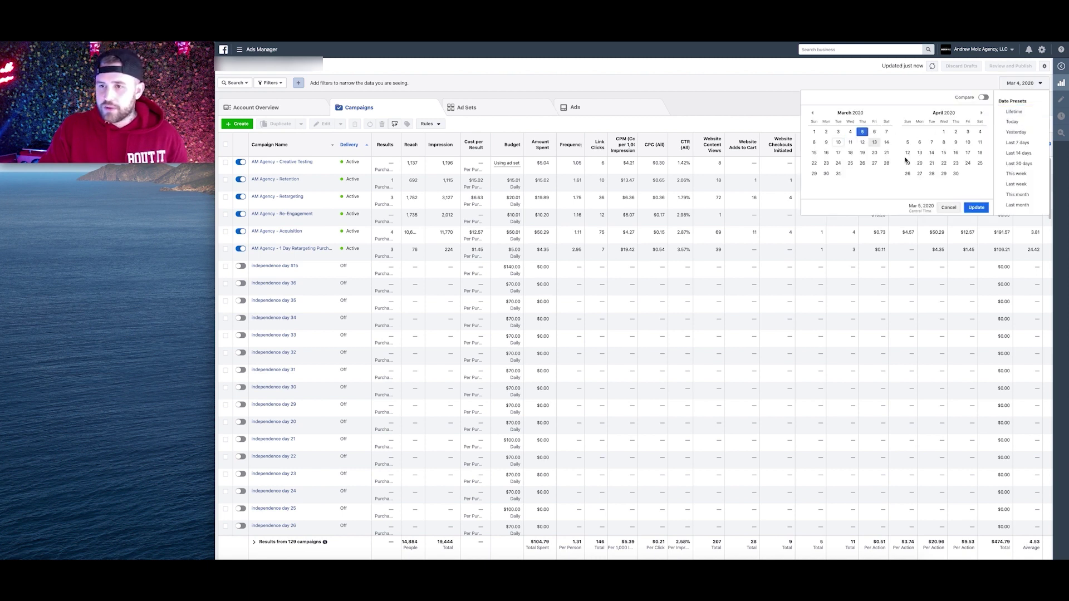
{"action": "left_click", "coordinate": [956, 216]}
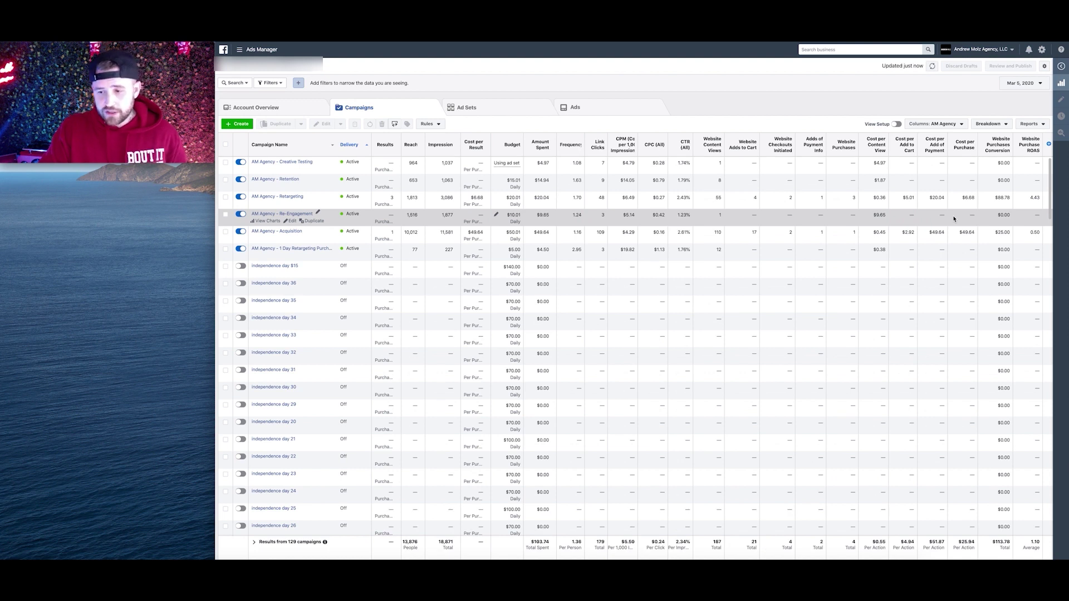
{"action": "left_click", "coordinate": [1024, 83]}
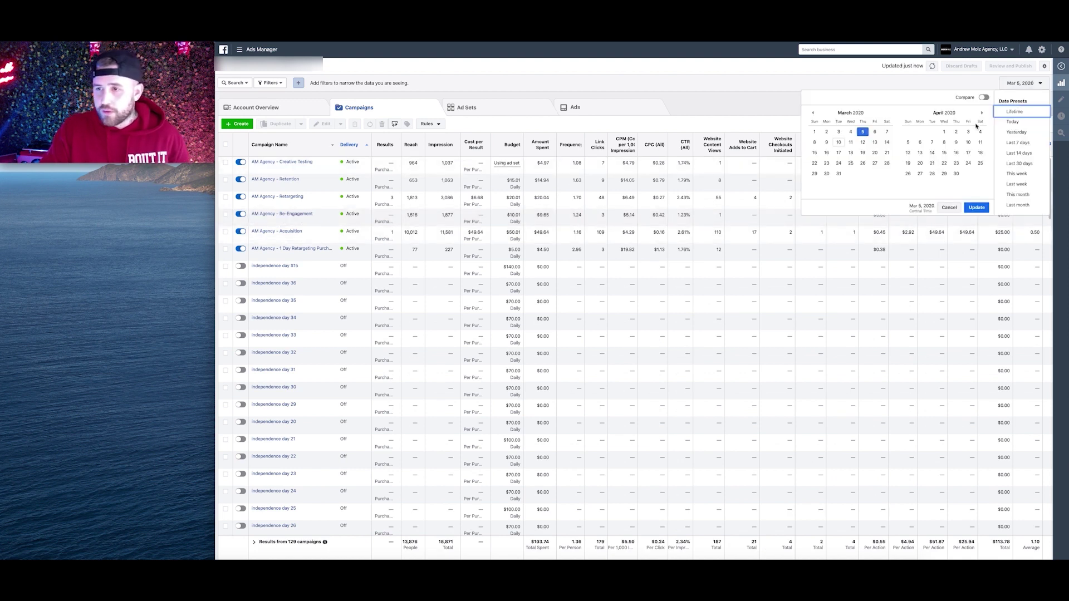
{"action": "left_click", "coordinate": [875, 132]}
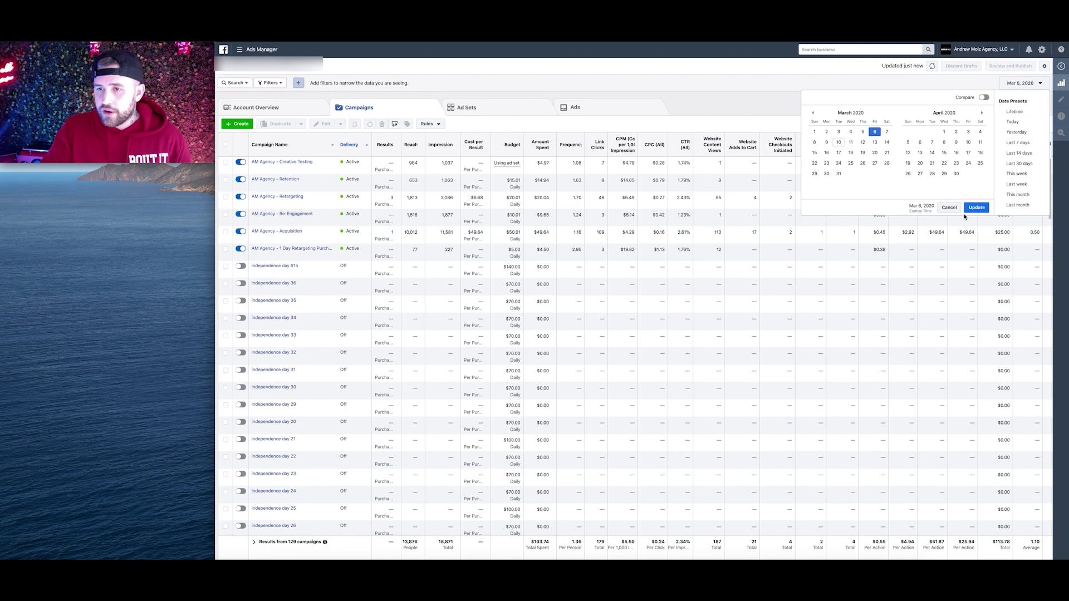
{"action": "left_click", "coordinate": [910, 214]}
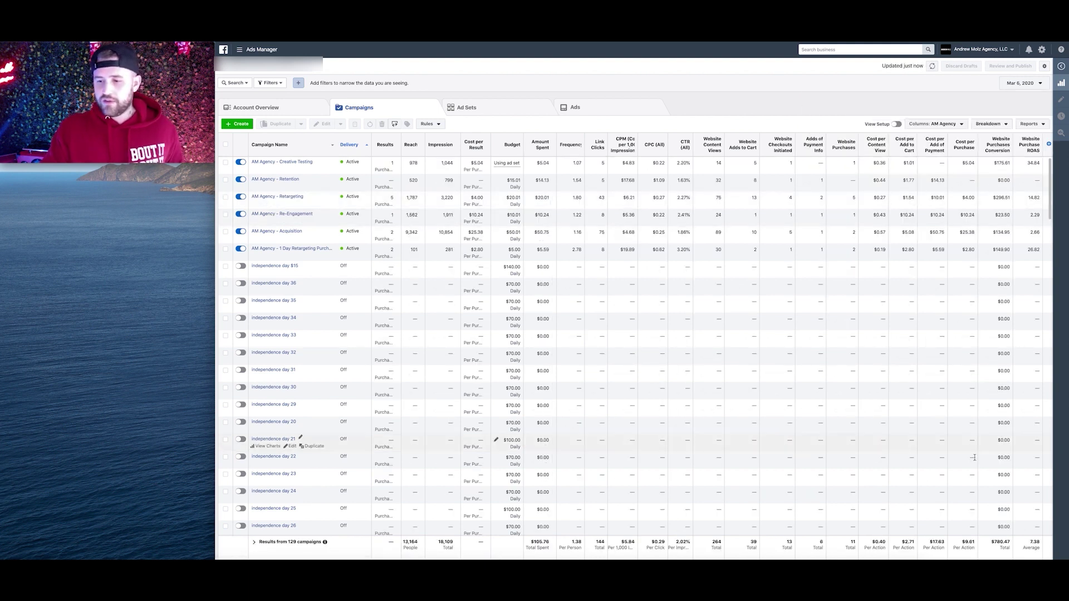
Check the campaigns' single-day performance for Mar 7 and Mar 8, 2020, including spend, purchases and average ROAS
{"action": "left_click", "coordinate": [1022, 83]}
{"action": "left_click", "coordinate": [885, 132]}
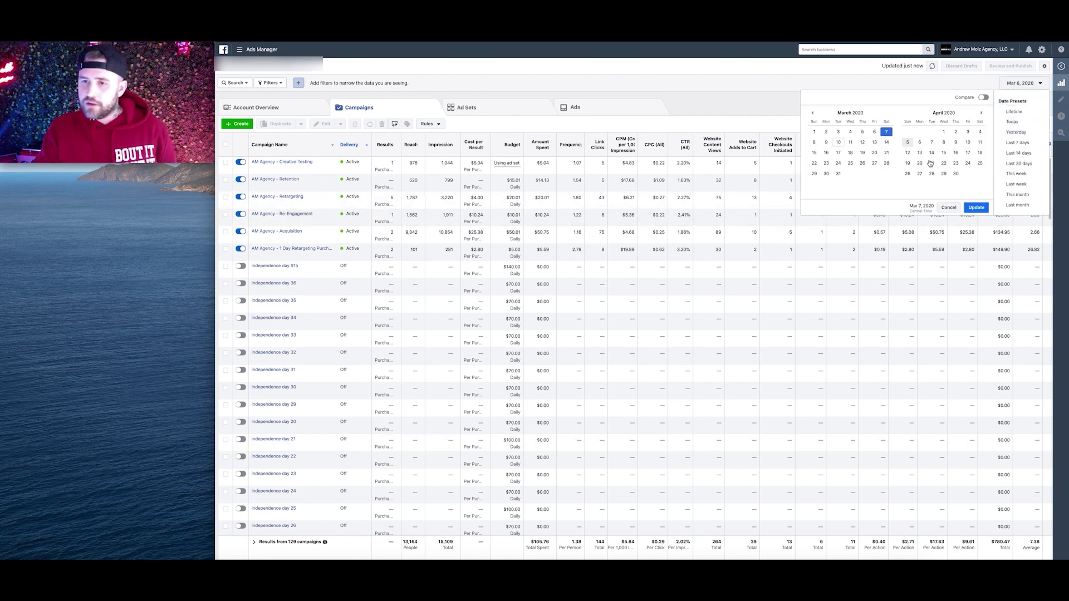
{"action": "left_click", "coordinate": [802, 102]}
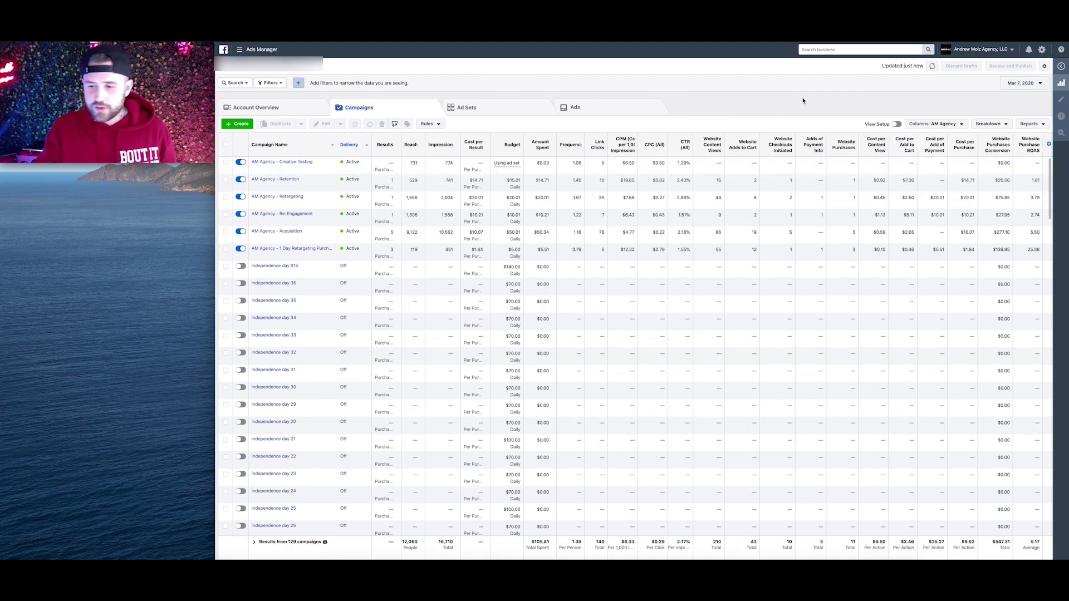
{"action": "left_click", "coordinate": [1022, 83]}
{"action": "left_click", "coordinate": [814, 142]}
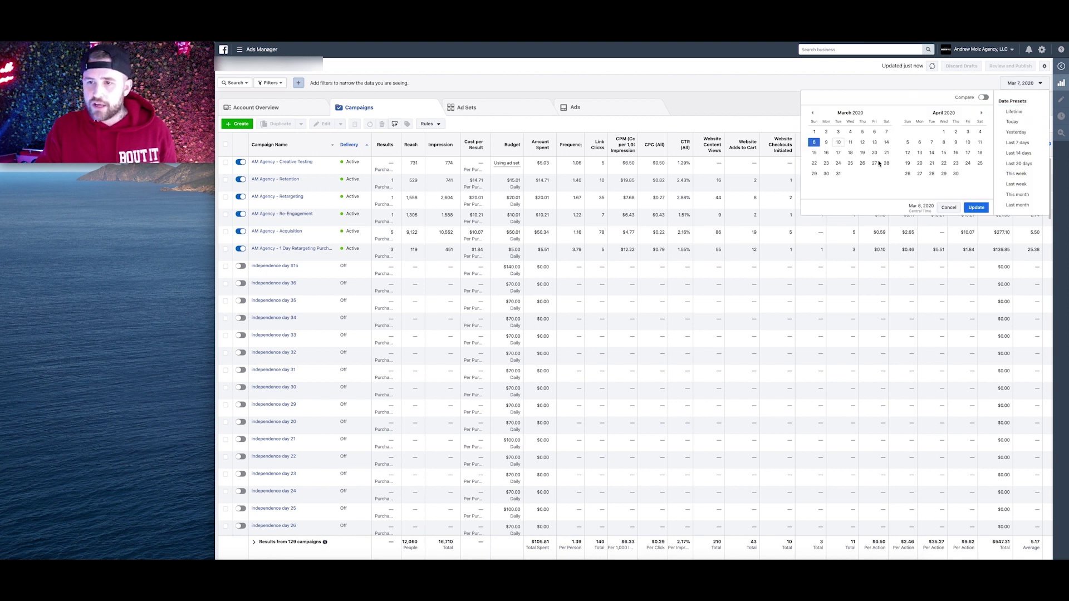
{"action": "left_click", "coordinate": [976, 207]}
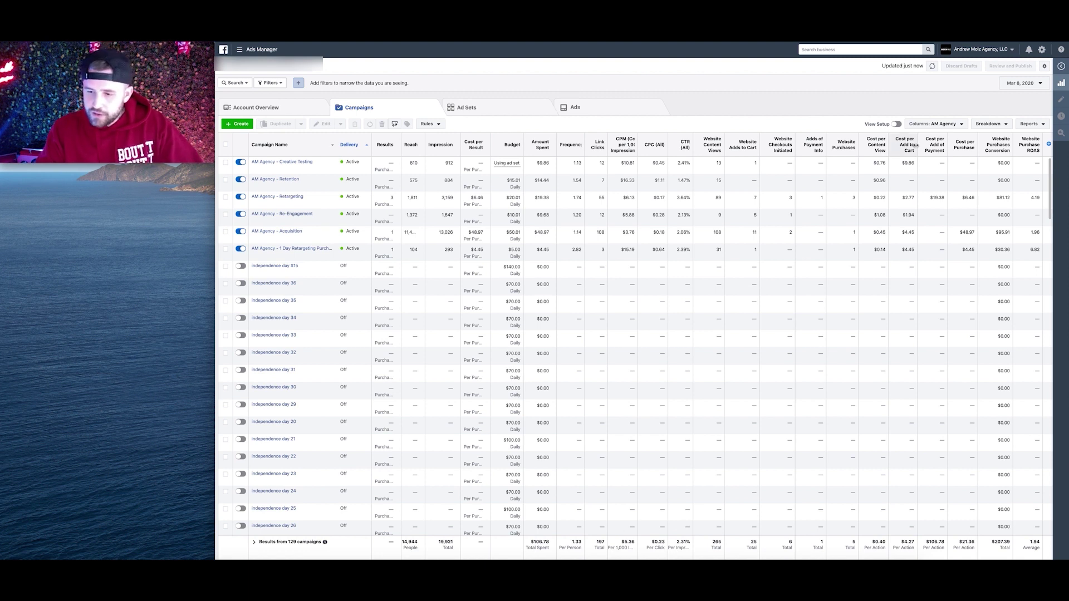
Review yesterday's results for Mar 9, 2020, and today's results for Mar 10, 2020, as separate single-day periods
{"action": "left_click", "coordinate": [1014, 83]}
{"action": "left_click", "coordinate": [827, 142]}
{"action": "left_click", "coordinate": [976, 208]}
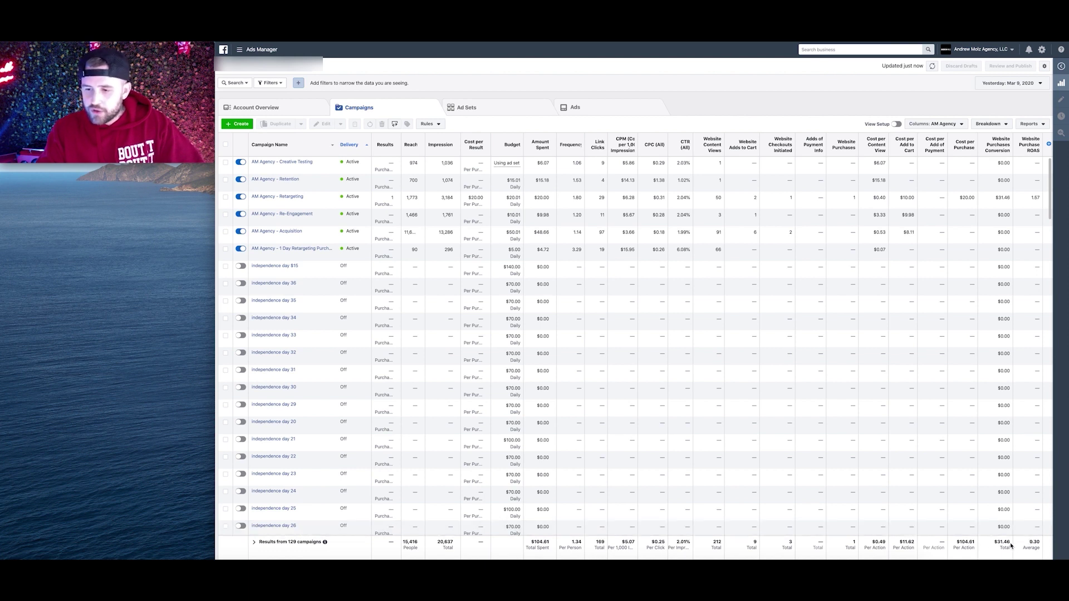
{"action": "left_click", "coordinate": [1008, 83]}
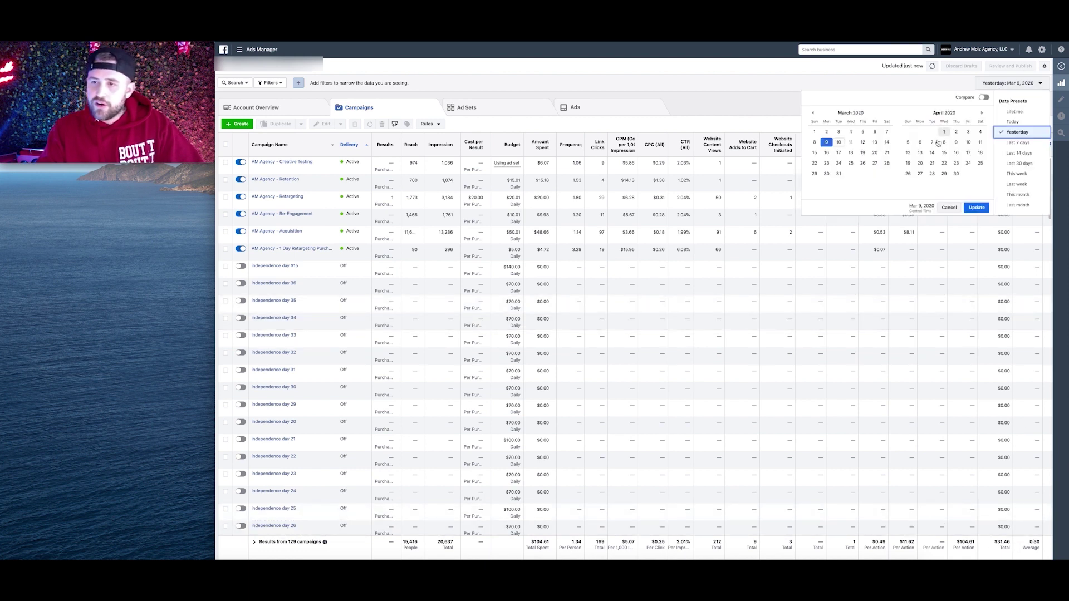
{"action": "left_click", "coordinate": [841, 143]}
{"action": "left_click", "coordinate": [977, 207]}
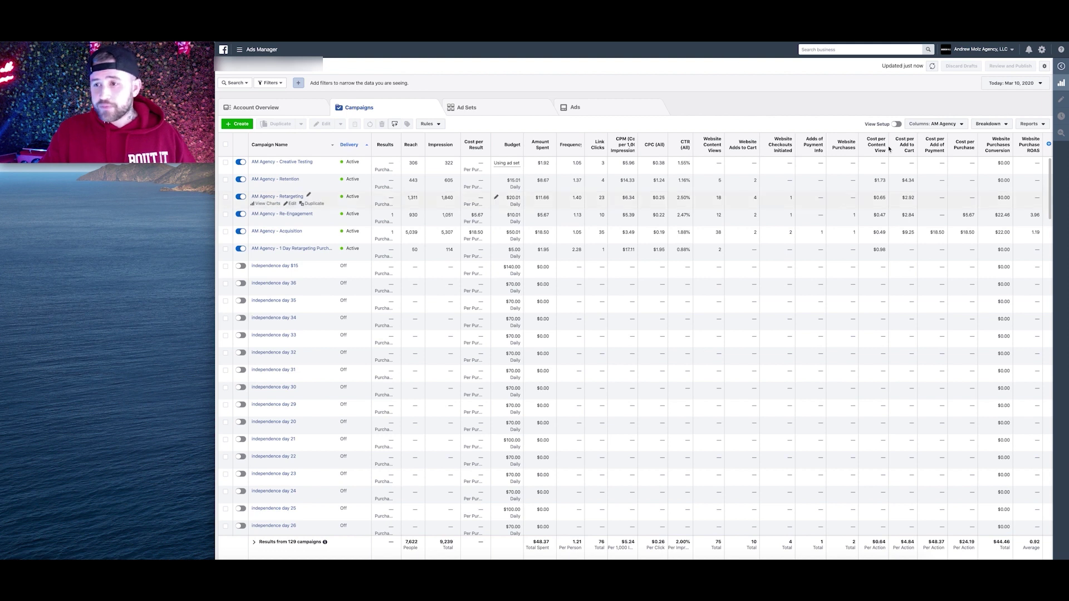
Set the report to the single day Jan 29, 2020
{"action": "left_click", "coordinate": [1016, 84]}
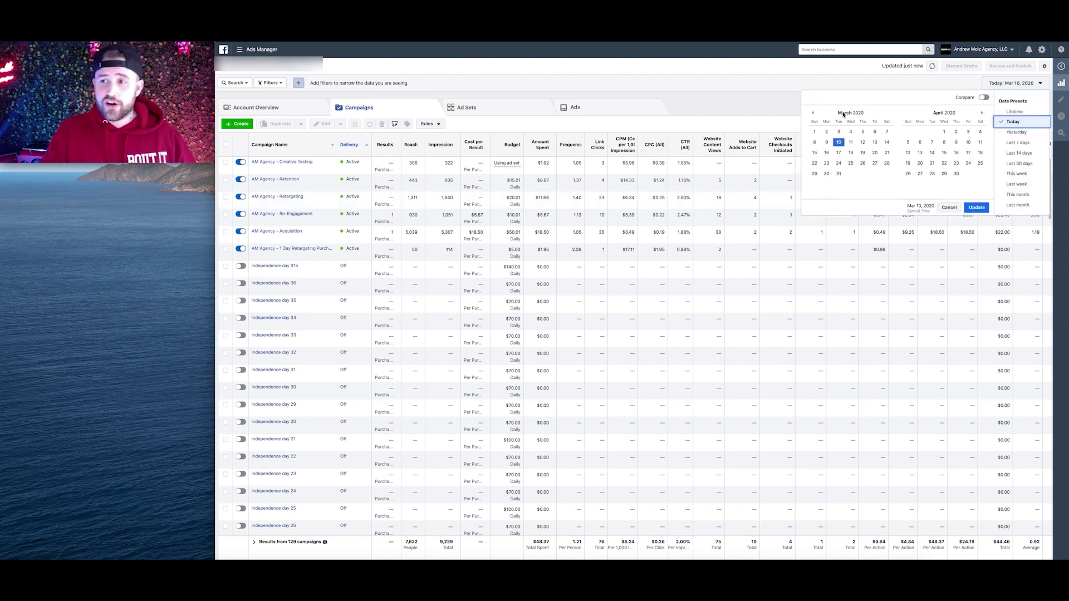
{"action": "left_click", "coordinate": [813, 114]}
{"action": "left_click", "coordinate": [812, 114]}
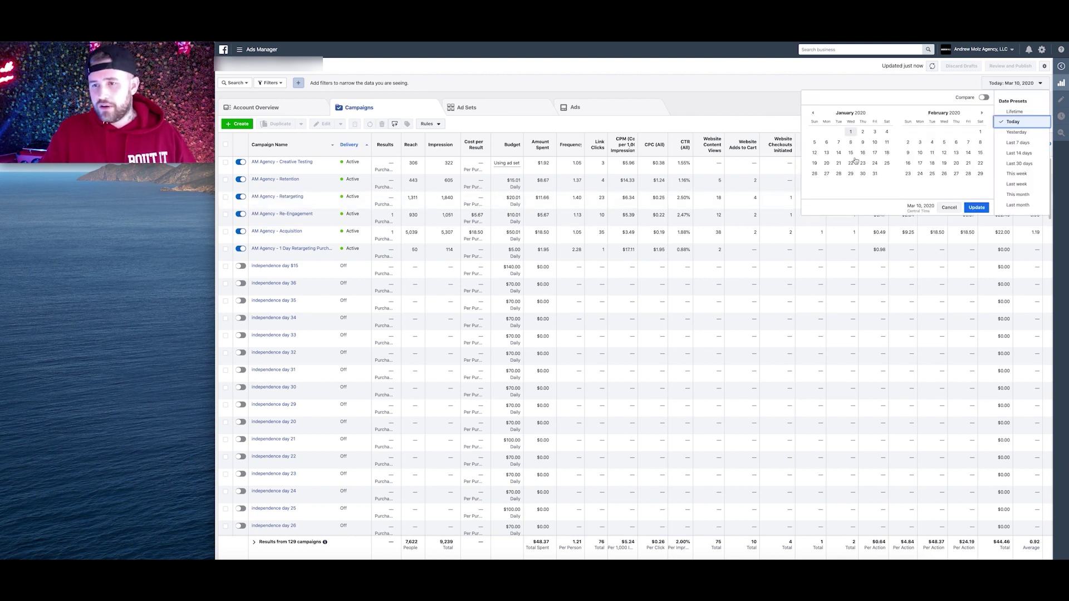
{"action": "left_click", "coordinate": [853, 176]}
{"action": "left_click", "coordinate": [976, 207]}
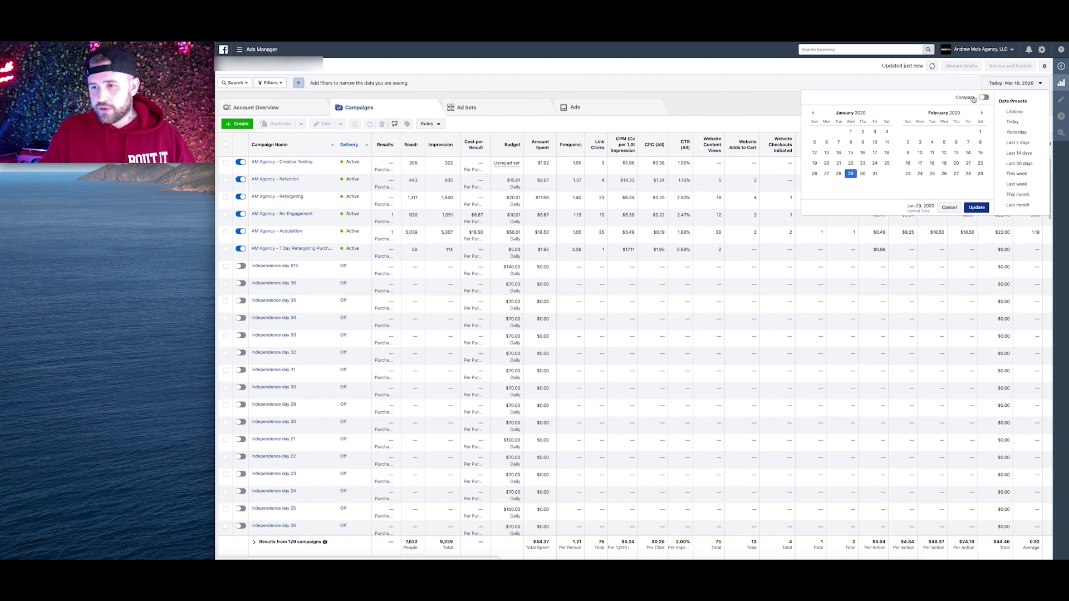
Set the campaign report's date range to Jan 29, 2020 – Mar 10, 2020
{"action": "left_click", "coordinate": [1014, 88]}
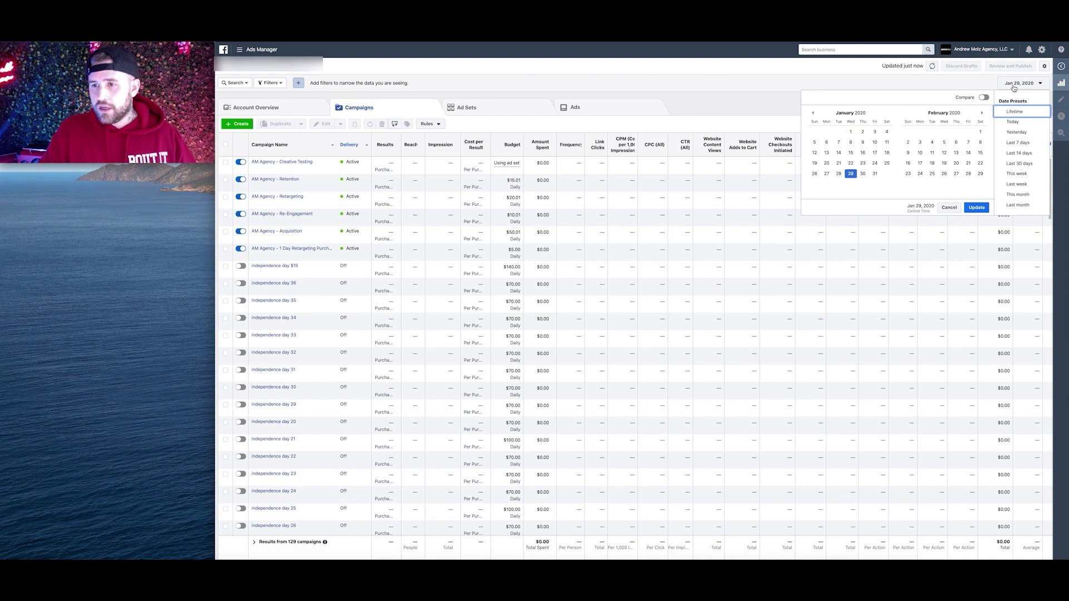
{"action": "left_click", "coordinate": [982, 113]}
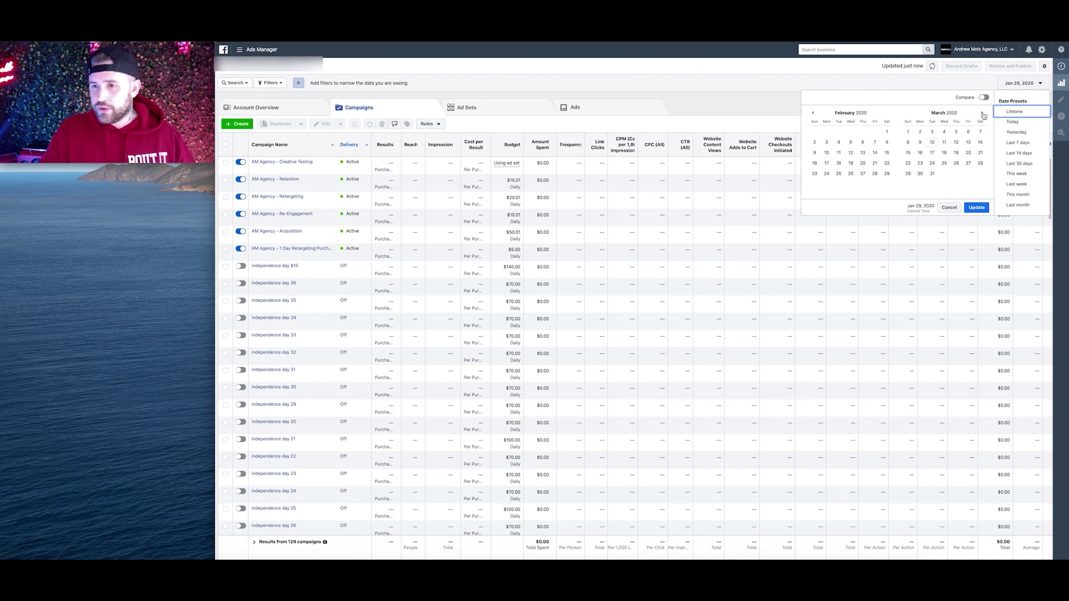
{"action": "left_click", "coordinate": [982, 114]}
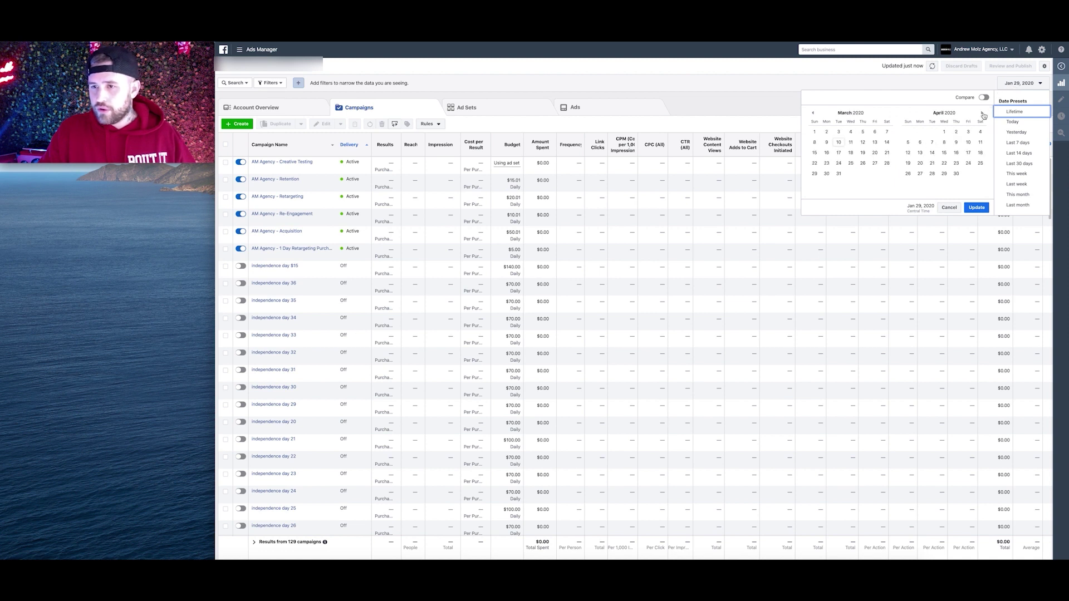
{"action": "left_click", "coordinate": [839, 142]}
{"action": "left_click", "coordinate": [812, 113]}
{"action": "left_click", "coordinate": [813, 113]}
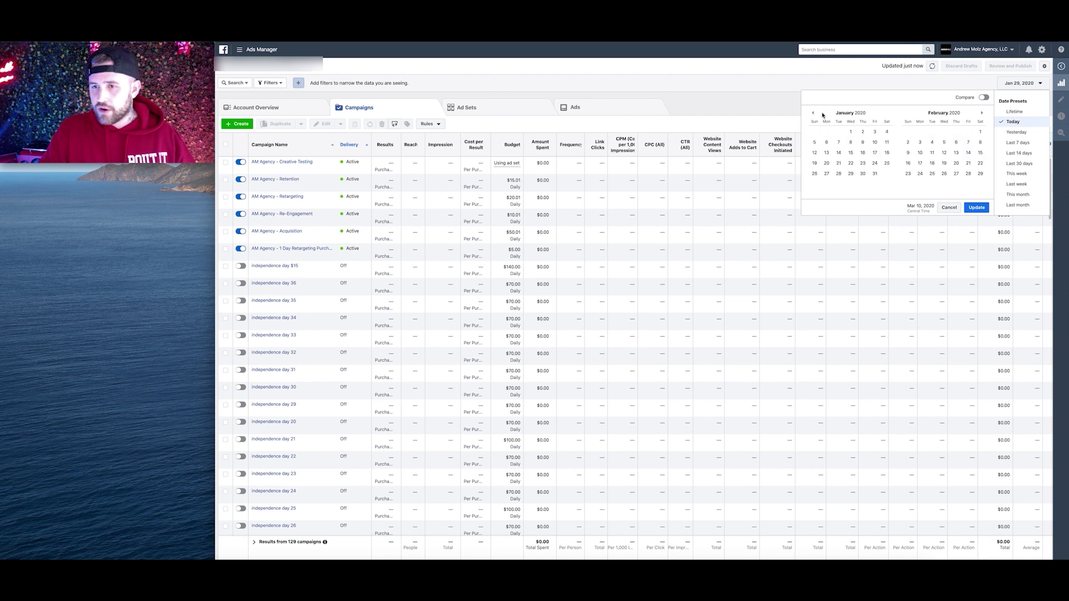
{"action": "left_click", "coordinate": [850, 173]}
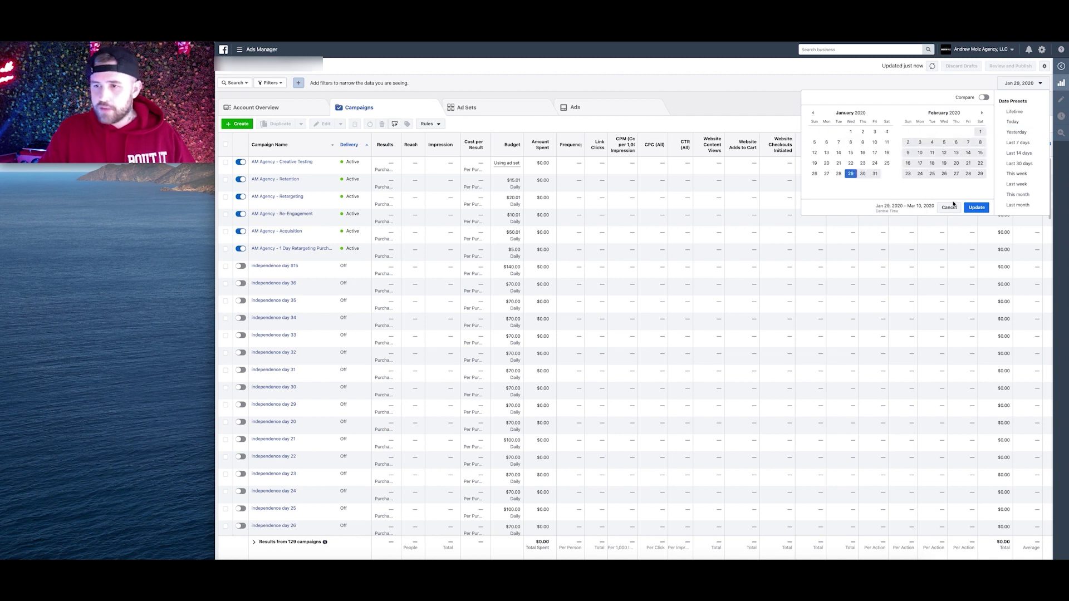
{"action": "left_click", "coordinate": [976, 207]}
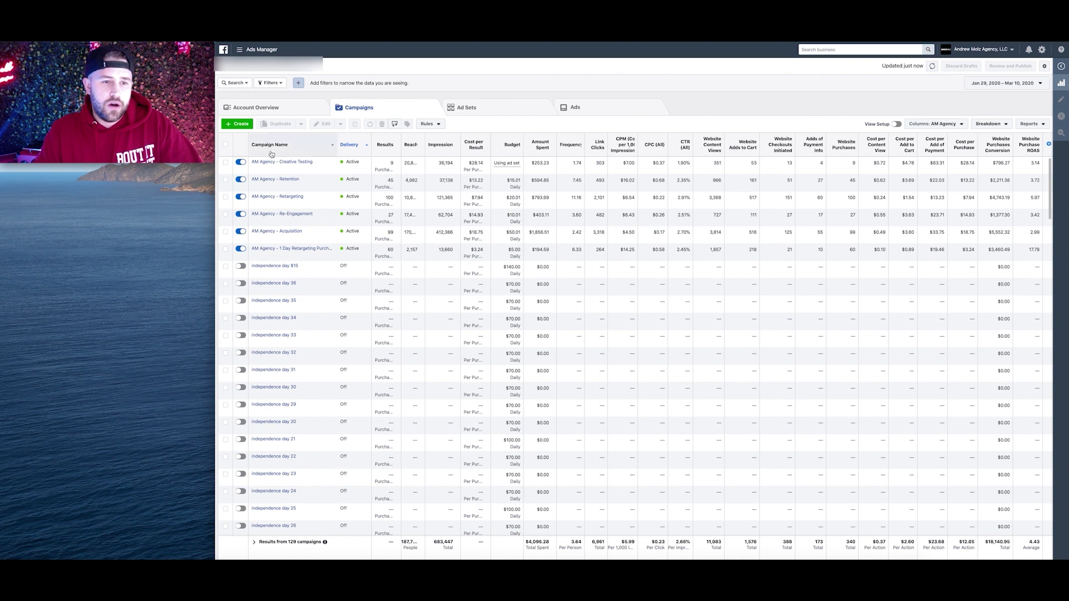
Select the six active AM Agency campaigns and open their combined change history
{"action": "left_click", "coordinate": [226, 162]}
{"action": "left_click", "coordinate": [225, 180]}
{"action": "left_click", "coordinate": [226, 197]}
{"action": "left_click", "coordinate": [225, 215]}
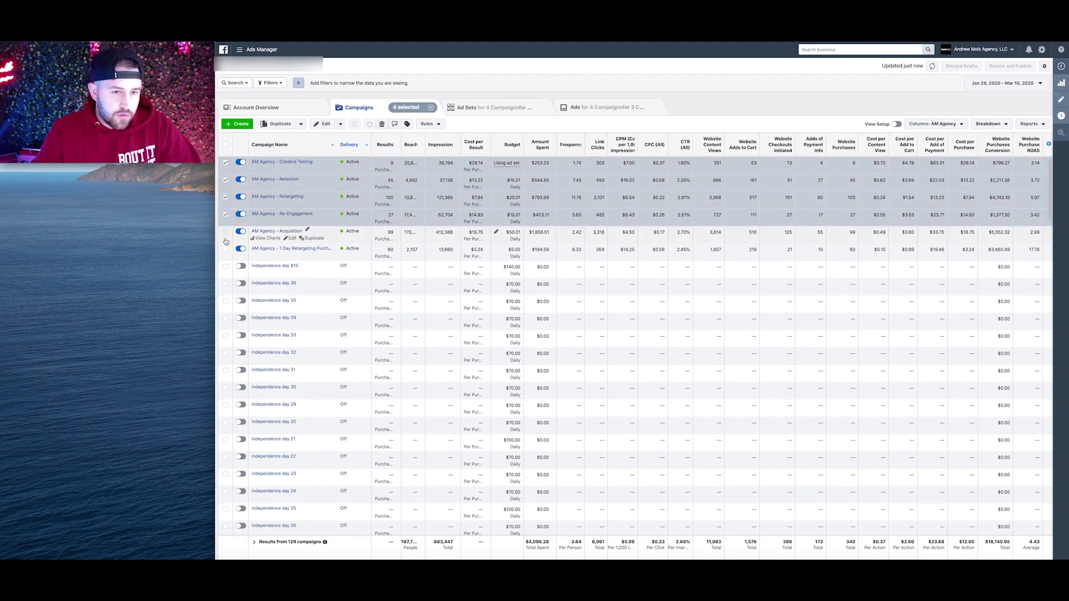
{"action": "left_click", "coordinate": [226, 231]}
{"action": "left_click", "coordinate": [225, 249]}
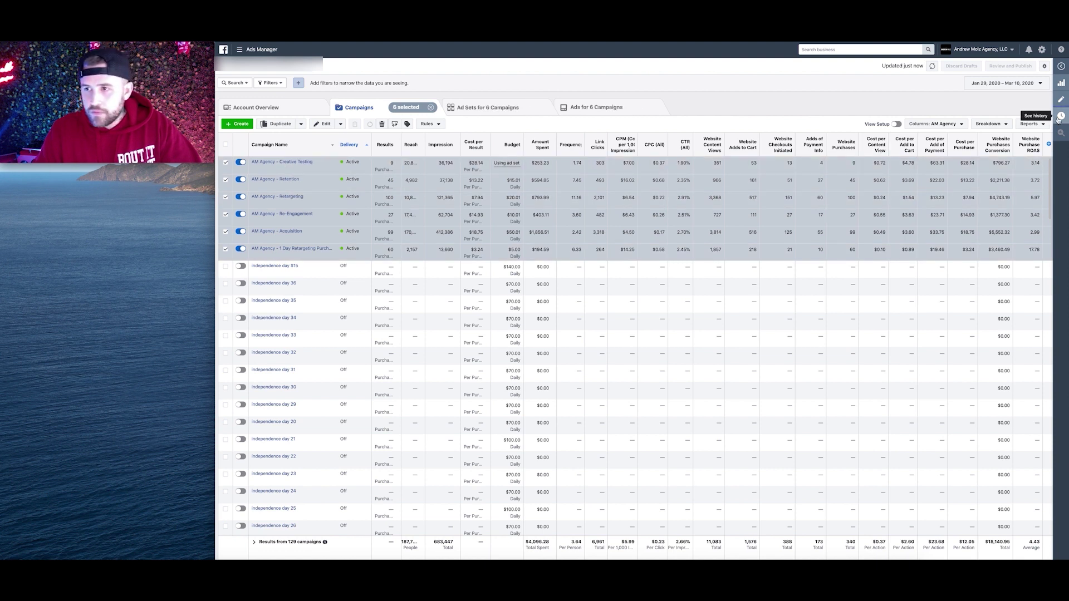
{"action": "left_click", "coordinate": [1061, 116]}
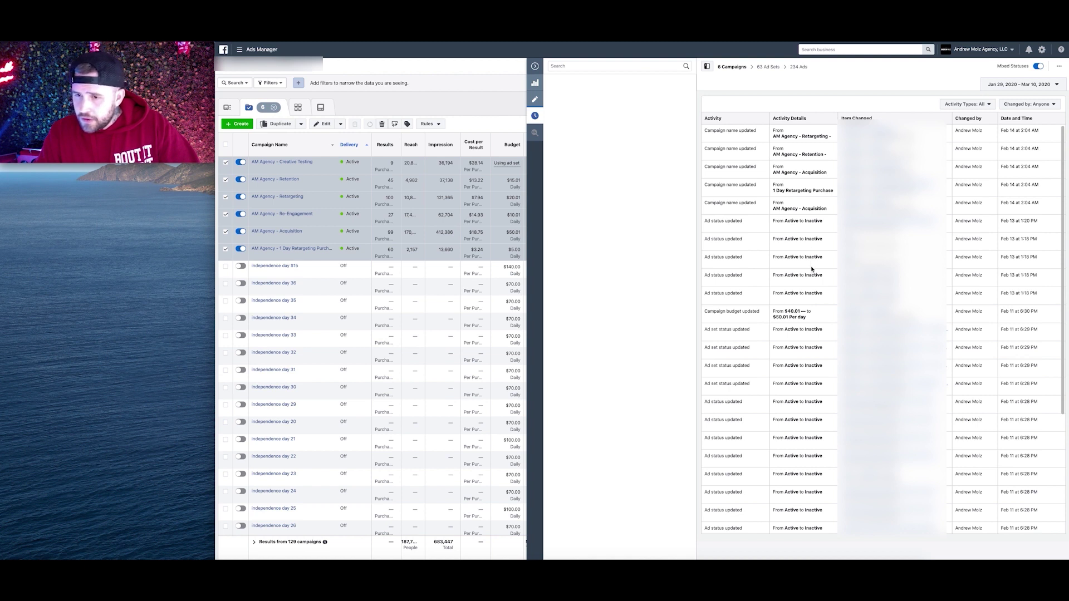
Examine the six campaigns' activity history for budget, ad set and ad status changes between Feb 2 and Feb 14
{"action": "scroll", "coordinate": [811, 268], "scroll_direction": "down", "scroll_amount": 5}
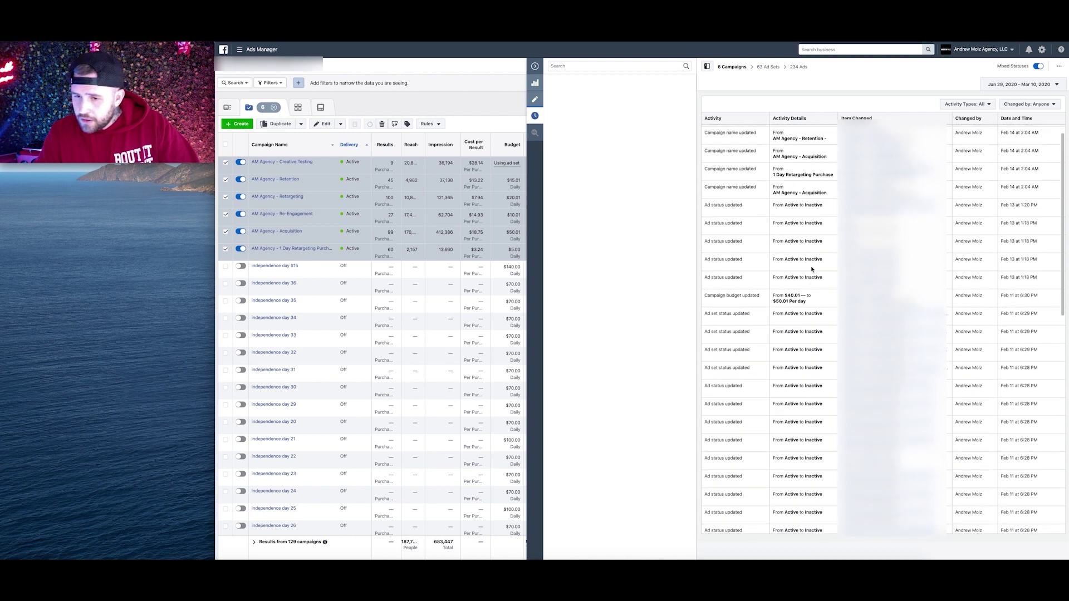
{"action": "scroll", "coordinate": [811, 269], "scroll_direction": "down", "scroll_amount": 10}
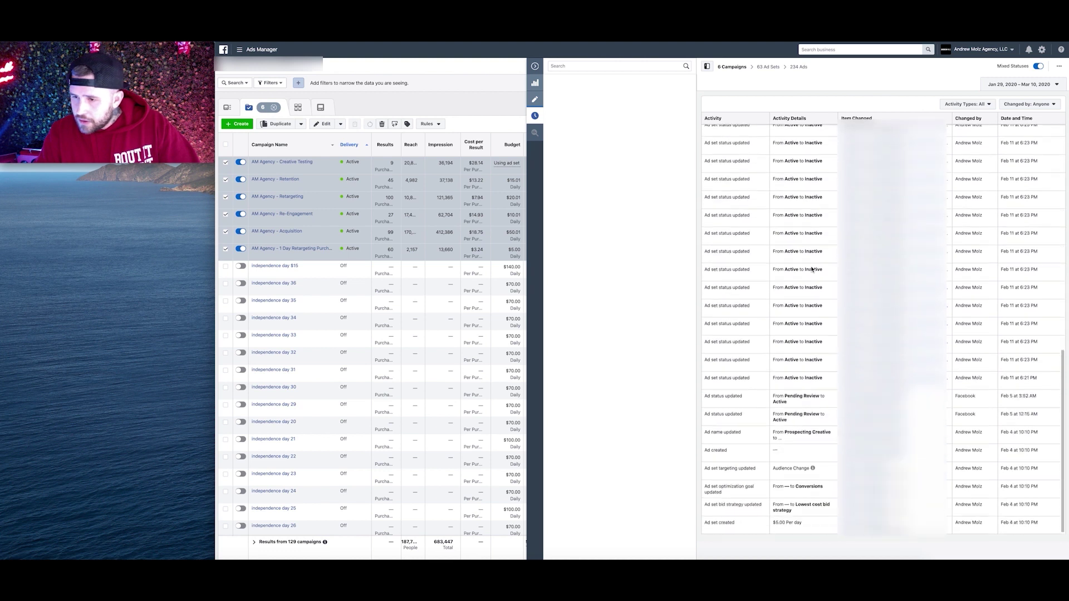
{"action": "scroll", "coordinate": [811, 269], "scroll_direction": "down", "scroll_amount": 2}
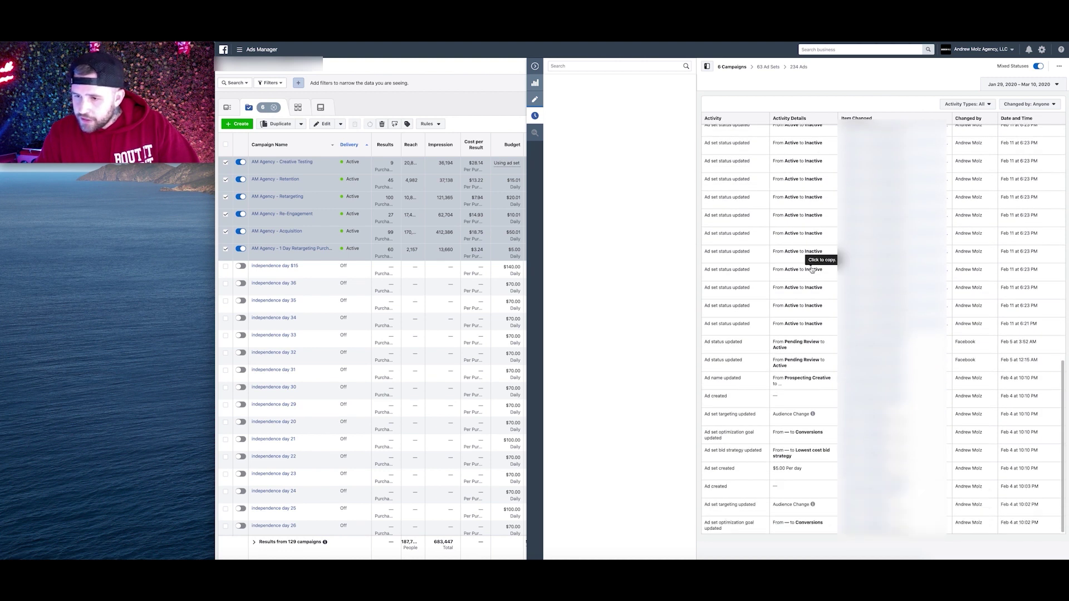
{"action": "scroll", "coordinate": [811, 266], "scroll_direction": "down", "scroll_amount": 15}
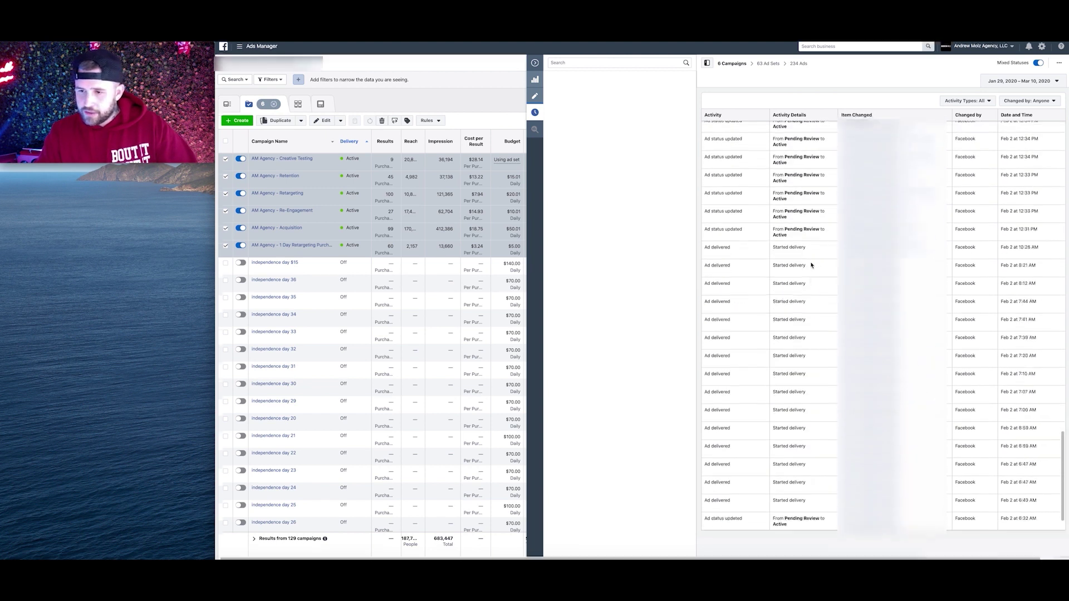
{"action": "scroll", "coordinate": [811, 265], "scroll_direction": "up", "scroll_amount": 5}
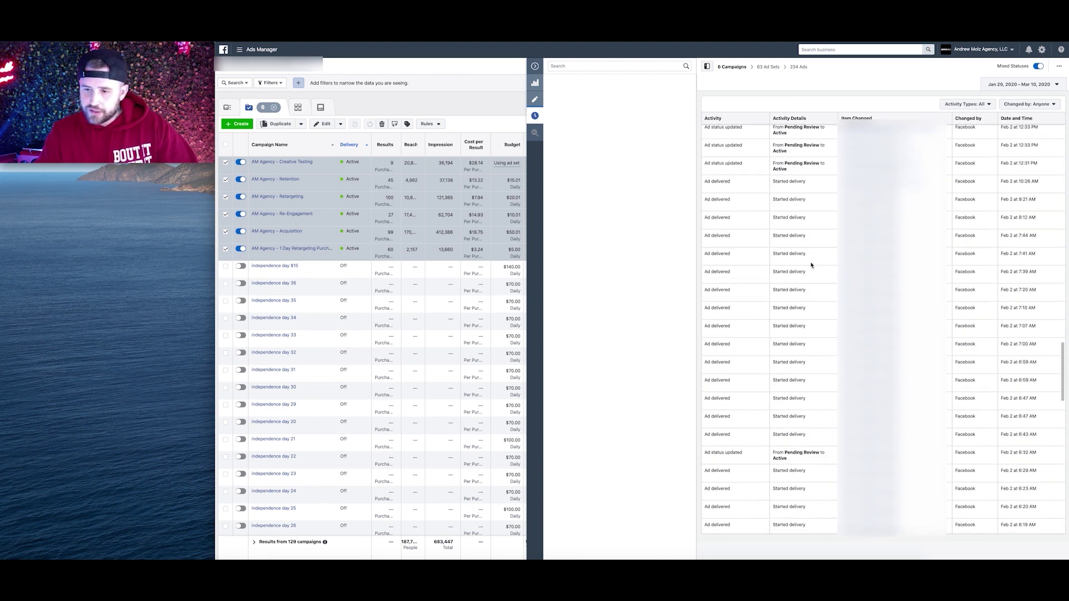
{"action": "scroll", "coordinate": [811, 266], "scroll_direction": "up", "scroll_amount": 10}
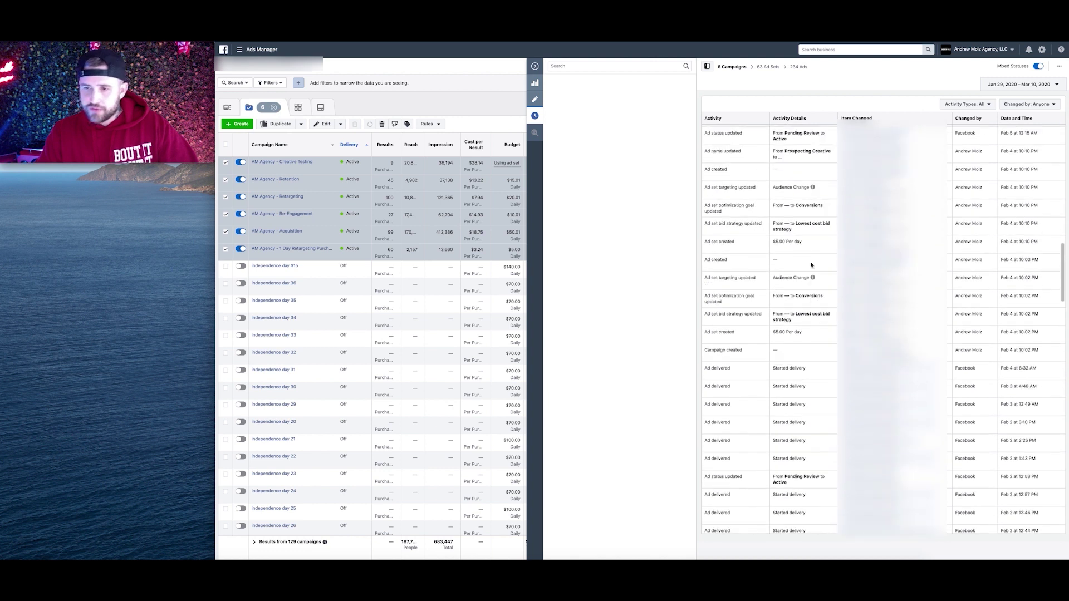
{"action": "scroll", "coordinate": [811, 266], "scroll_direction": "up", "scroll_amount": 5}
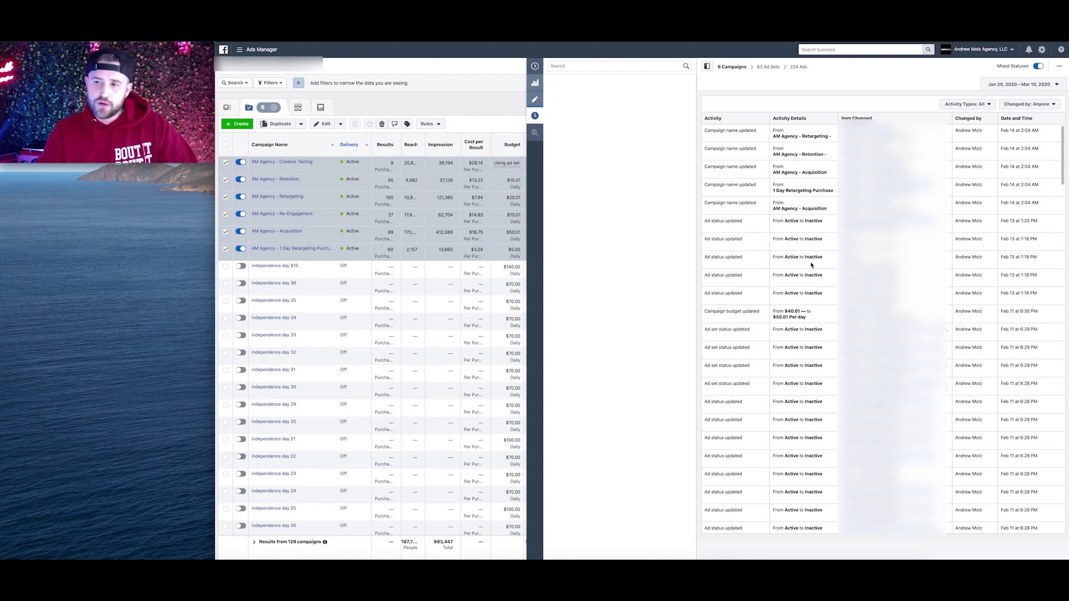
{"action": "scroll", "coordinate": [813, 267], "scroll_direction": "down", "scroll_amount": 3}
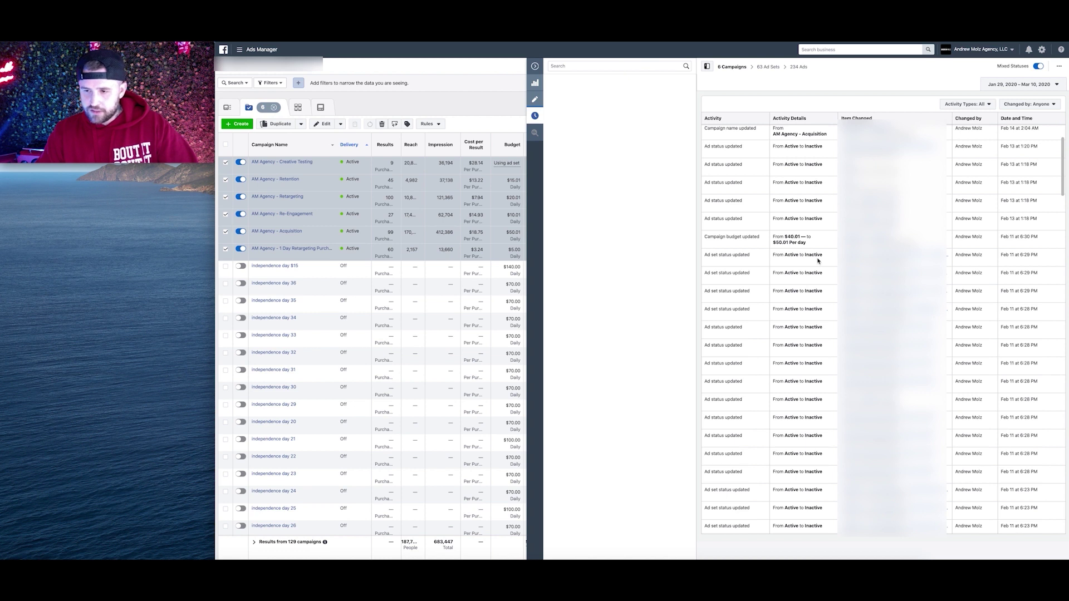
{"action": "scroll", "coordinate": [810, 384], "scroll_direction": "up", "scroll_amount": 3}
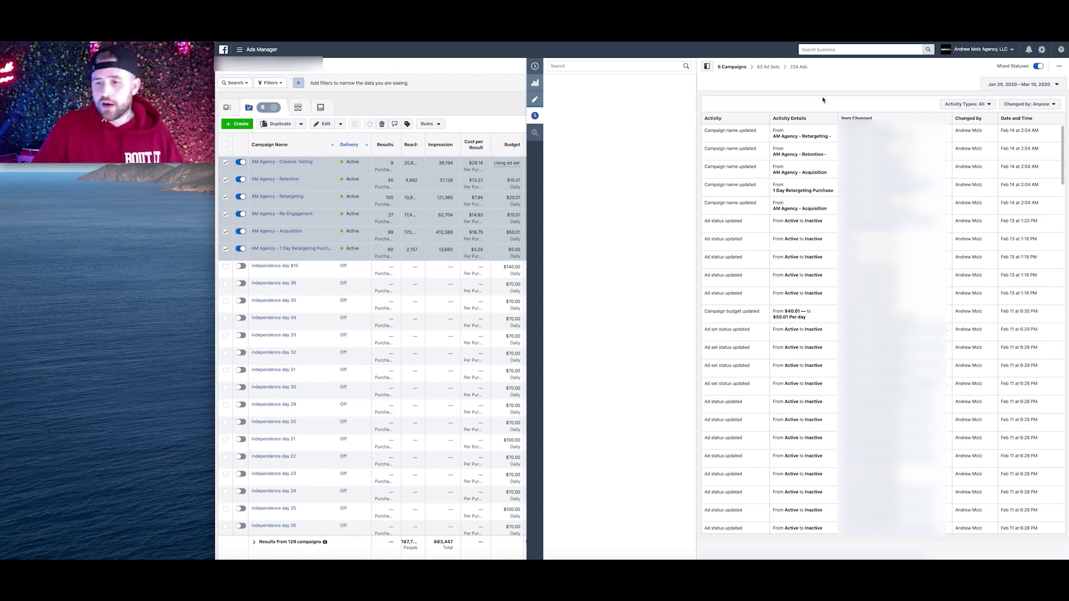
{"action": "scroll", "coordinate": [832, 295], "scroll_direction": "down", "scroll_amount": 8}
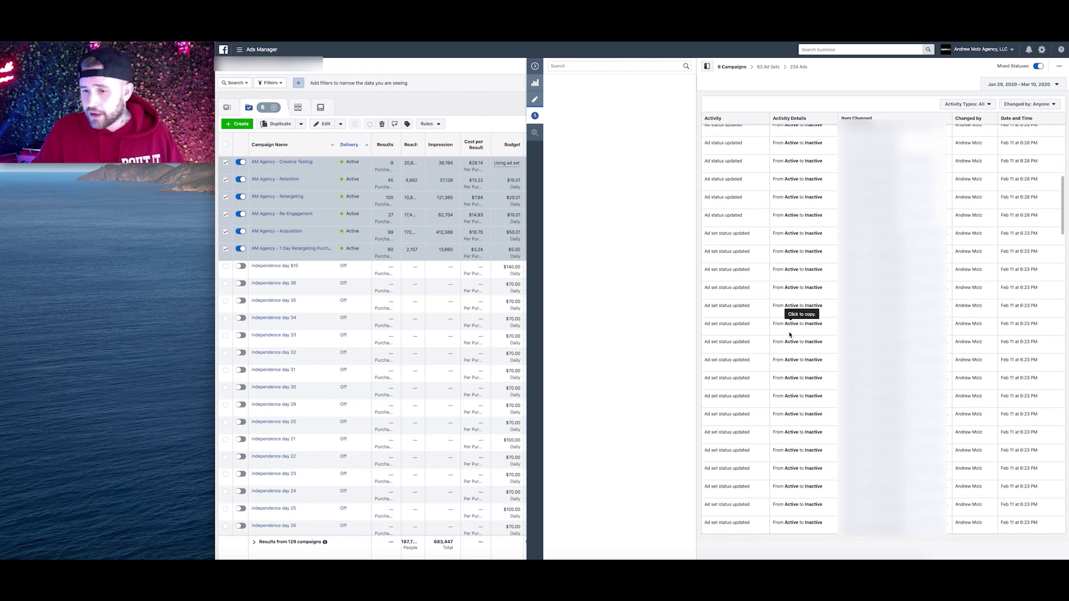
{"action": "scroll", "coordinate": [789, 338], "scroll_direction": "down", "scroll_amount": 10}
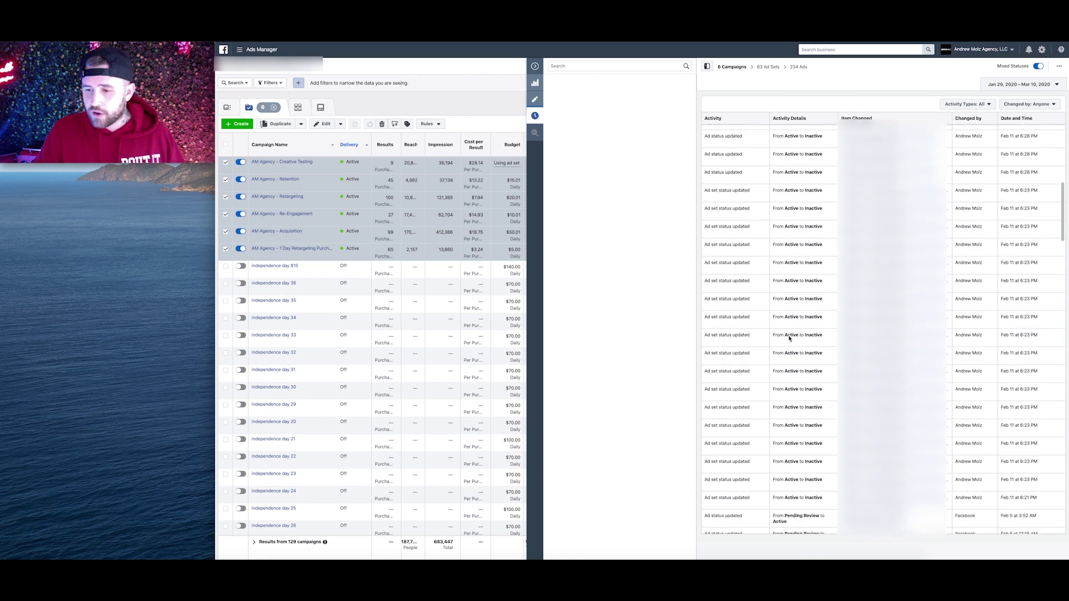
{"action": "scroll", "coordinate": [788, 337], "scroll_direction": "down", "scroll_amount": 10}
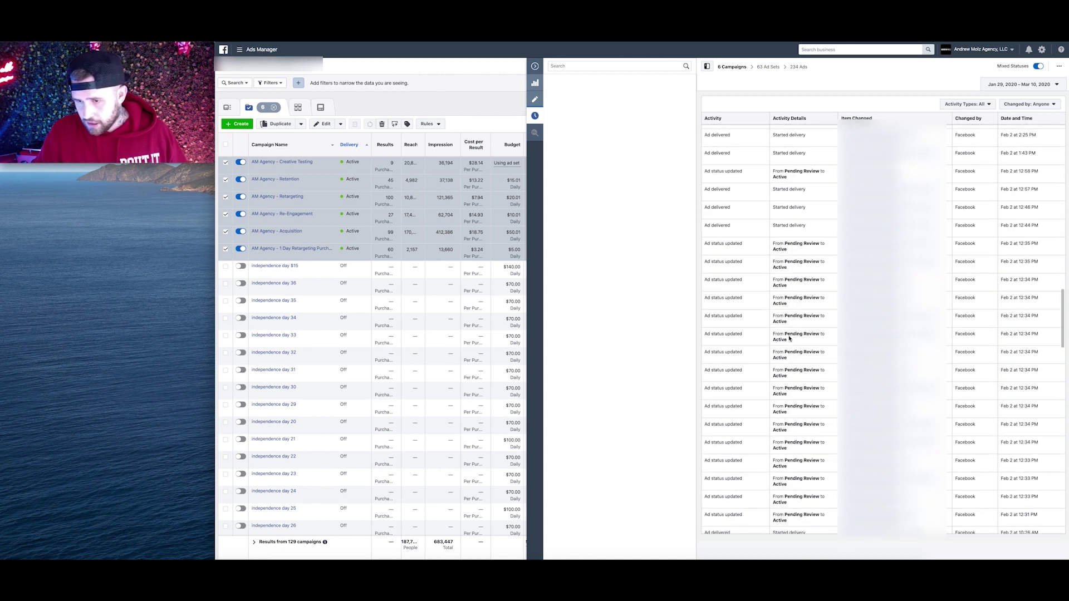
{"action": "scroll", "coordinate": [789, 337], "scroll_direction": "down", "scroll_amount": 10}
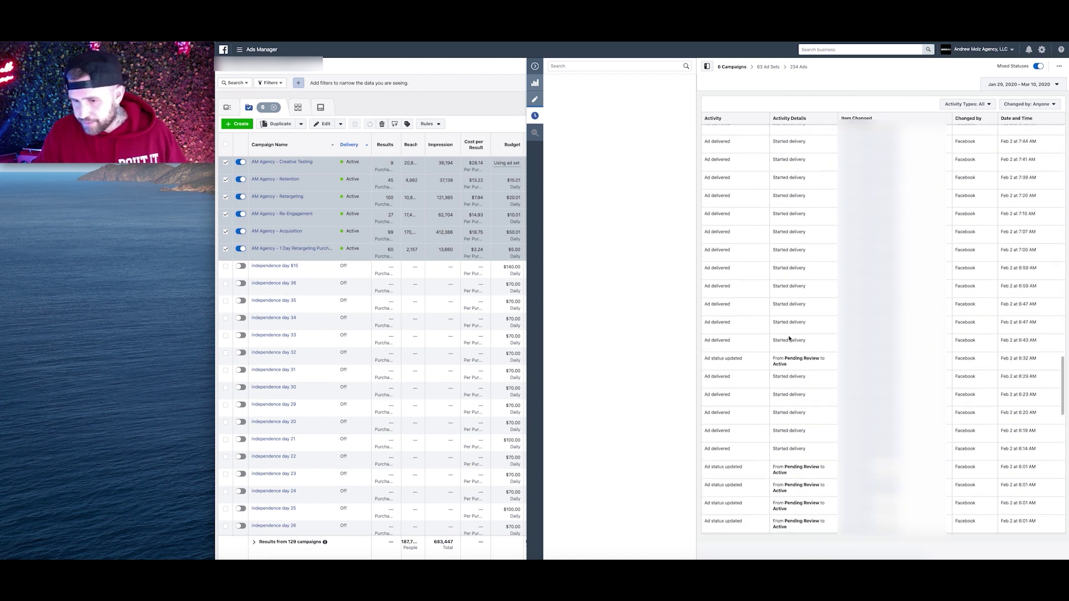
{"action": "scroll", "coordinate": [789, 338], "scroll_direction": "up", "scroll_amount": 20}
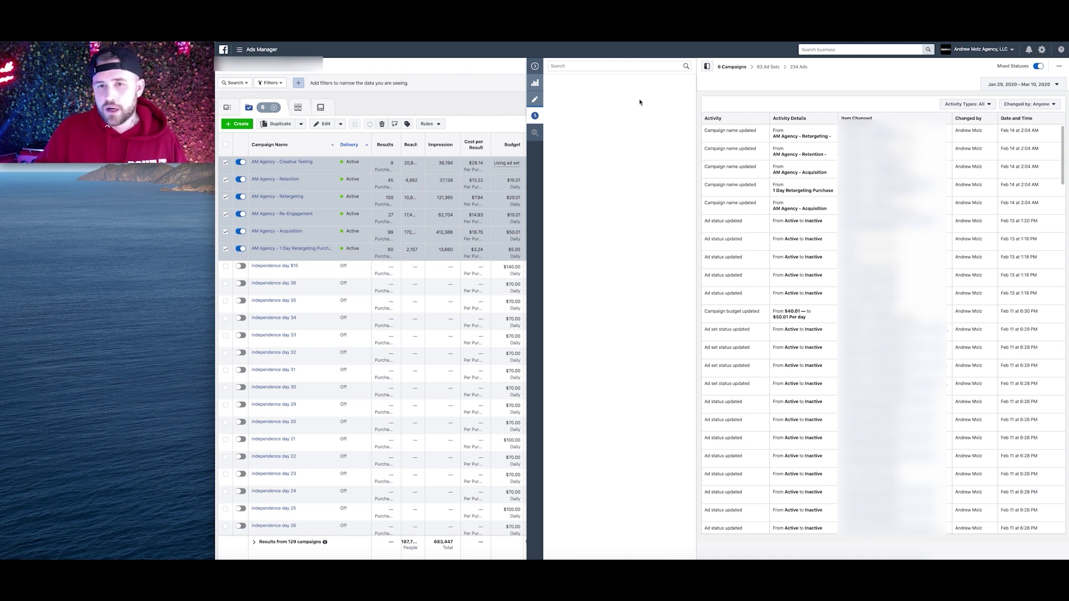
Close the activity history and deselect all campaigns in the list
{"action": "left_click", "coordinate": [494, 66]}
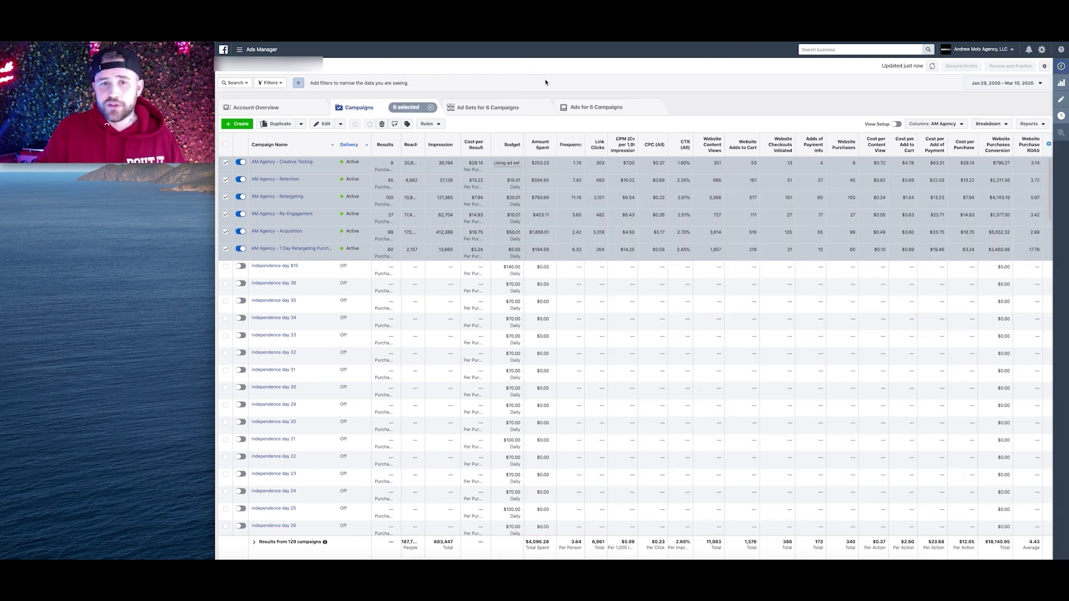
{"action": "left_click", "coordinate": [431, 107]}
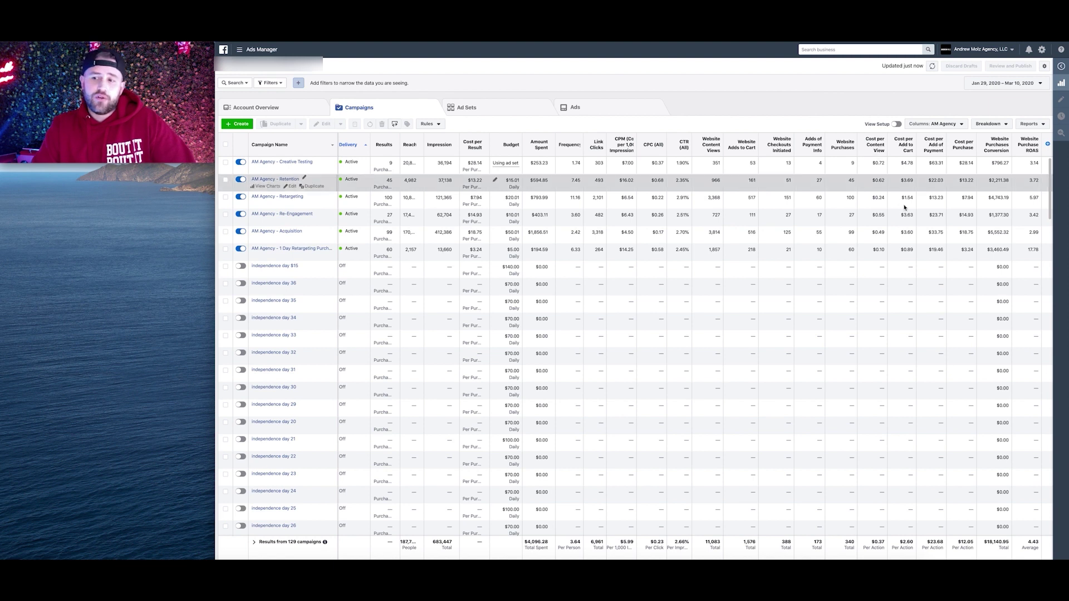
{"action": "left_click", "coordinate": [1030, 249]}
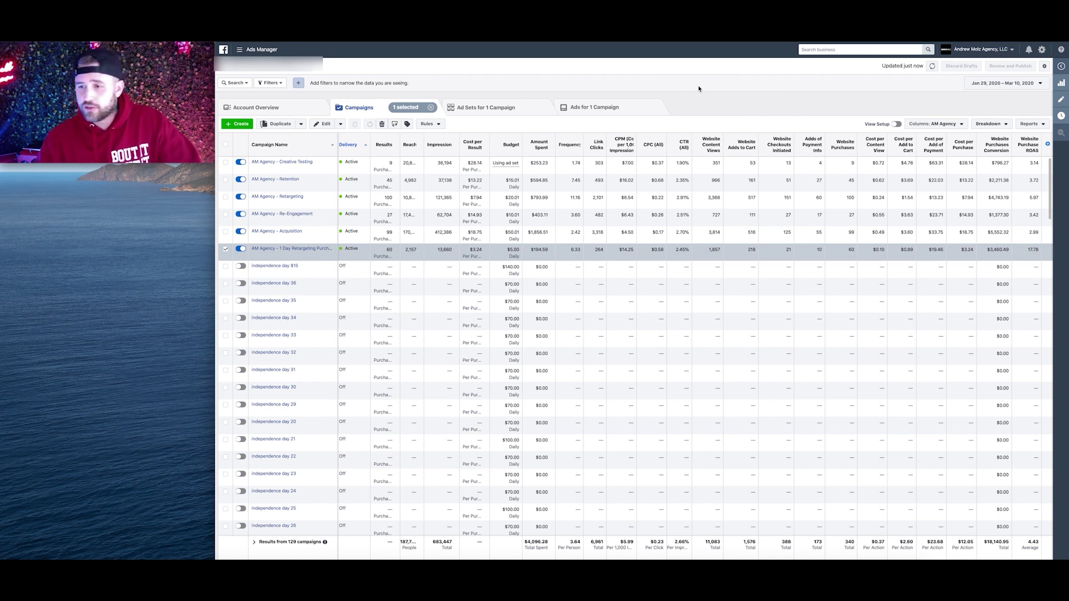
{"action": "left_click", "coordinate": [226, 252]}
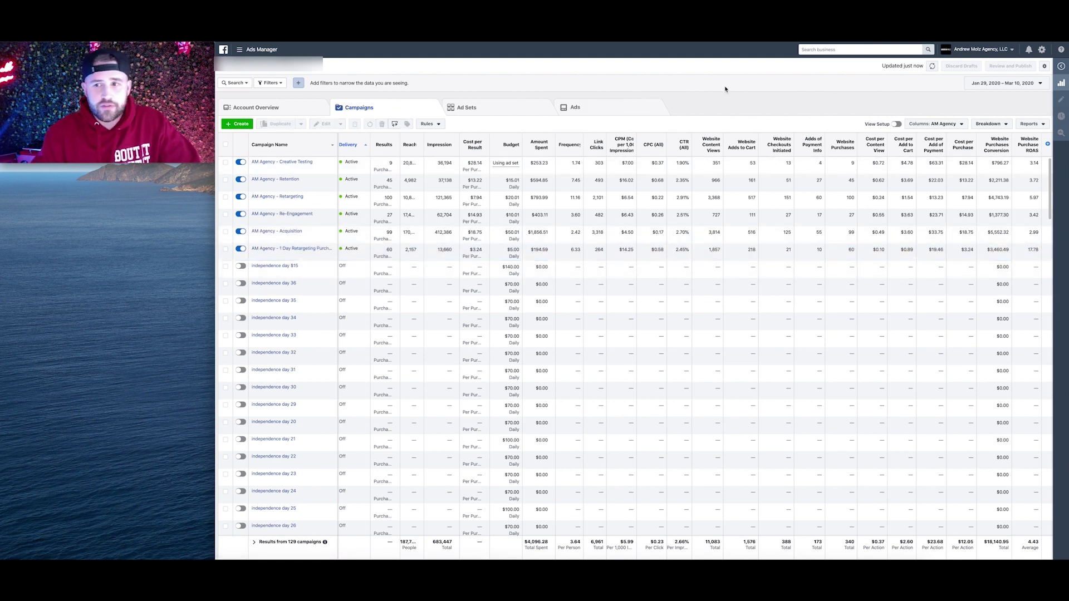